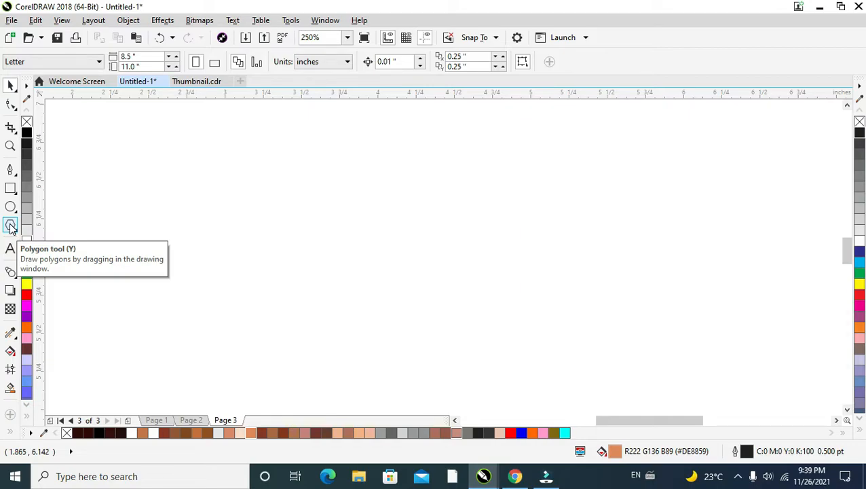
- Draw a polygon and reduce it to 3 sides, giving a triangle about 0.73 inches wide and 0.62 inches high
left_click(11, 225)
left_click_drag(228, 178, 354, 307)
left_click(10, 84)
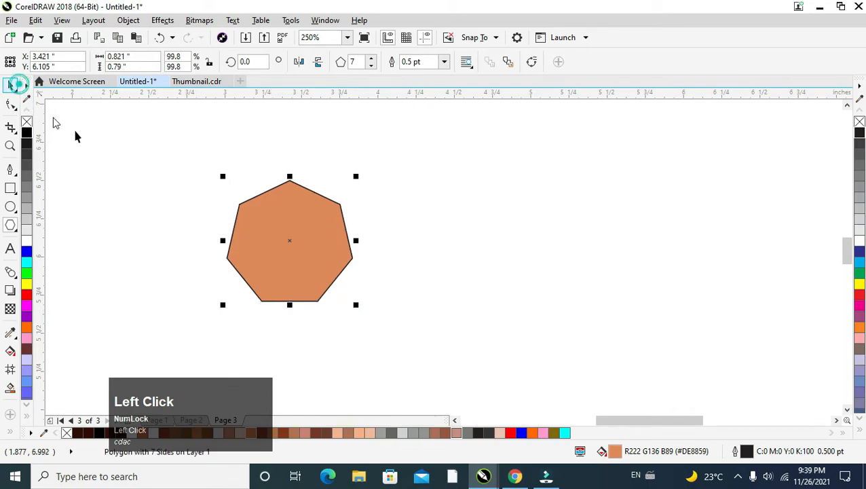
left_click(275, 216)
left_click(371, 65)
left_click(371, 65)
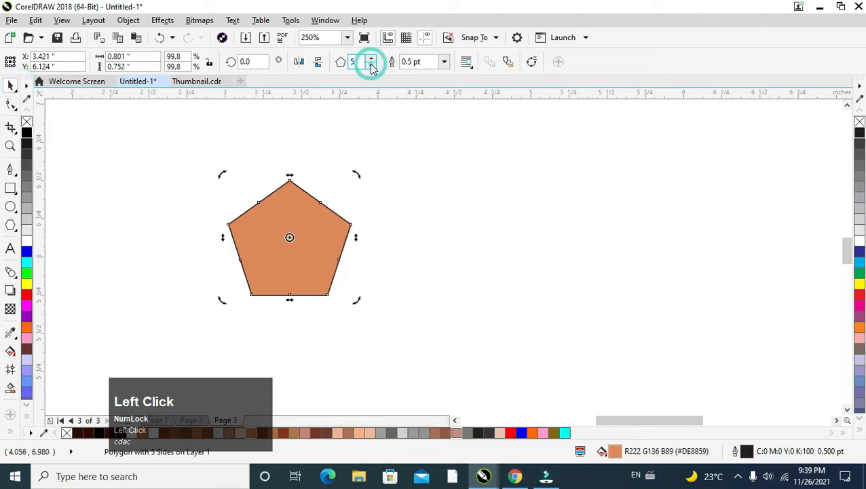
left_click(371, 65)
left_click(372, 64)
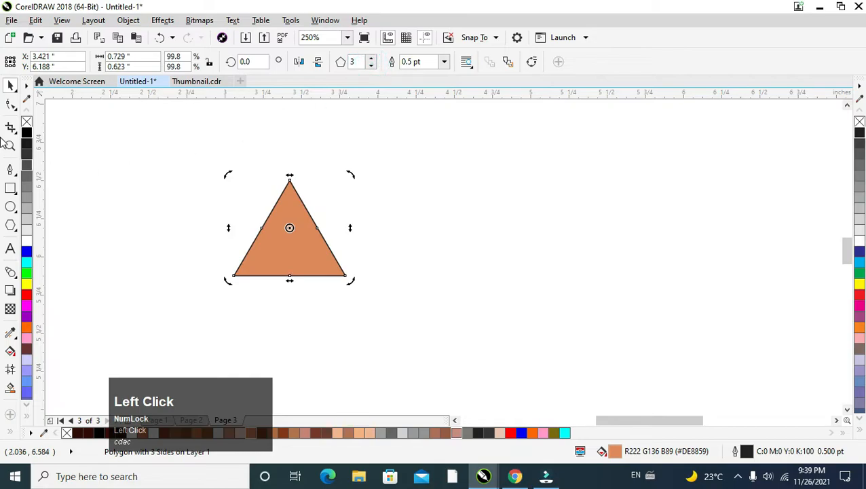
- Remove the triangle's fill and flip it vertically so that it points down
left_click(27, 132)
left_click(26, 121)
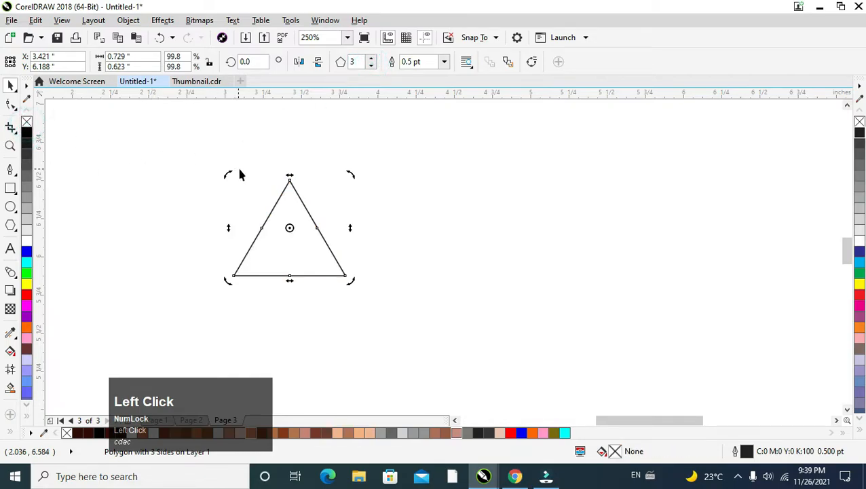
left_click(326, 166)
left_click(290, 180)
left_click_drag(290, 175, 297, 330)
- Enlarge the inverted triangle to about 1.28 inches wide and adjust its position on the page
left_click(413, 259)
left_click_drag(330, 298, 355, 210)
left_click_drag(370, 291, 414, 326)
left_click_drag(267, 247, 264, 257)
- Delete the midpoint nodes from the triangle's sides, leaving only the corner nodes
left_click(11, 105)
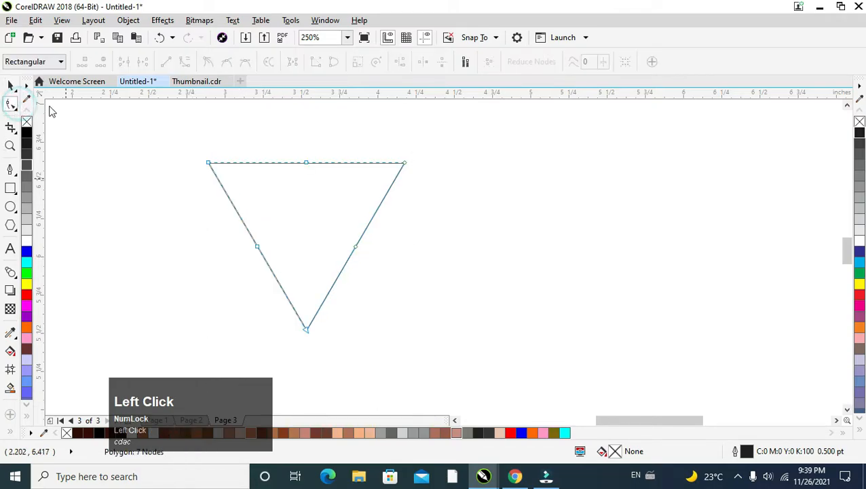
left_click_drag(265, 138, 371, 295)
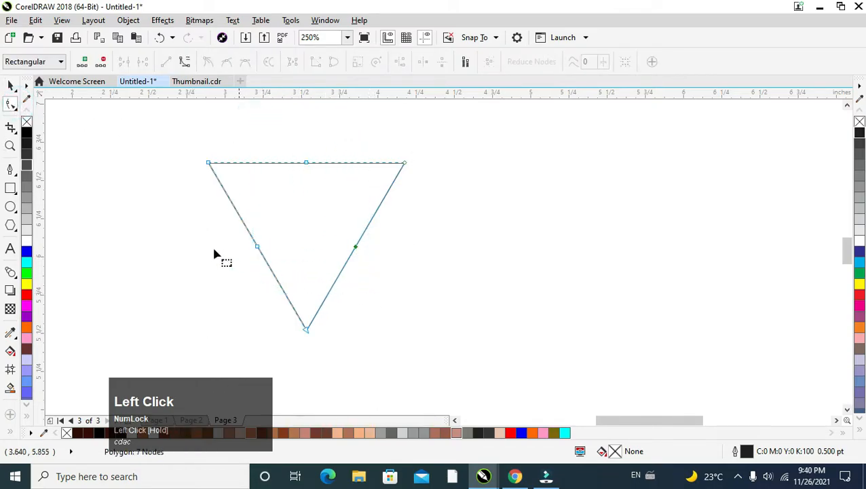
left_click_drag(303, 271, 372, 136)
key("Delete")
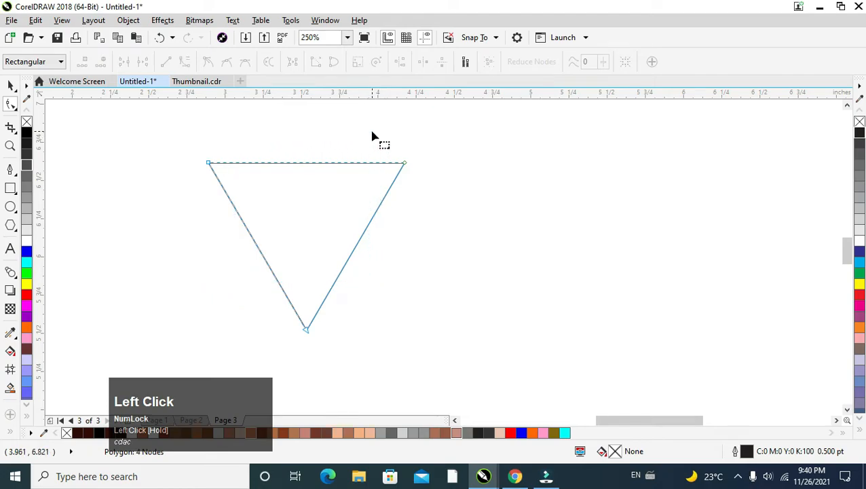
- Convert the triangle's sides to curves and bow them slightly outward into a shield shape
left_click(210, 166)
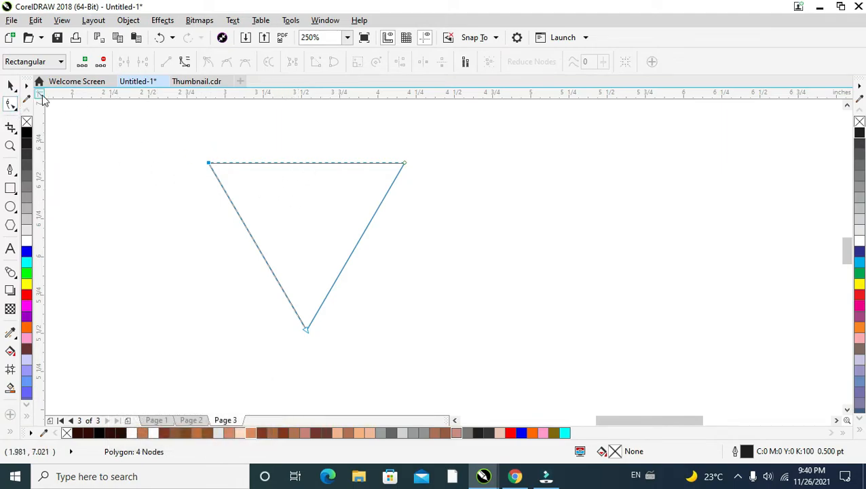
left_click(301, 163)
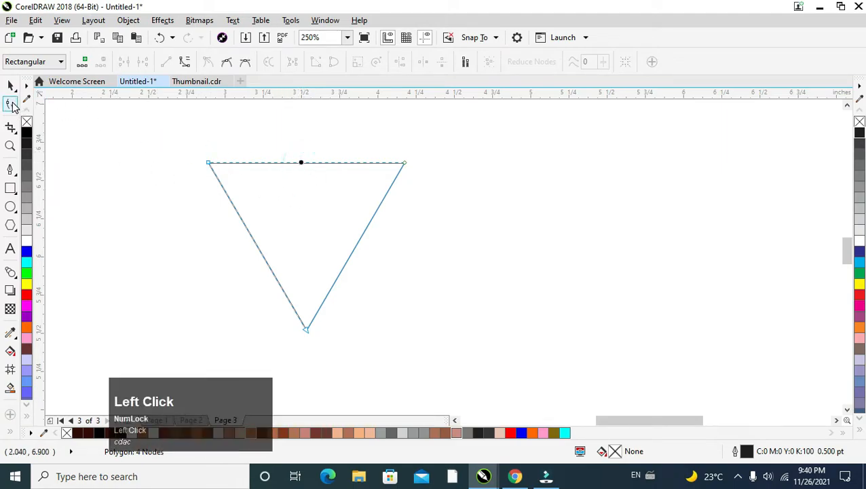
left_click(184, 61)
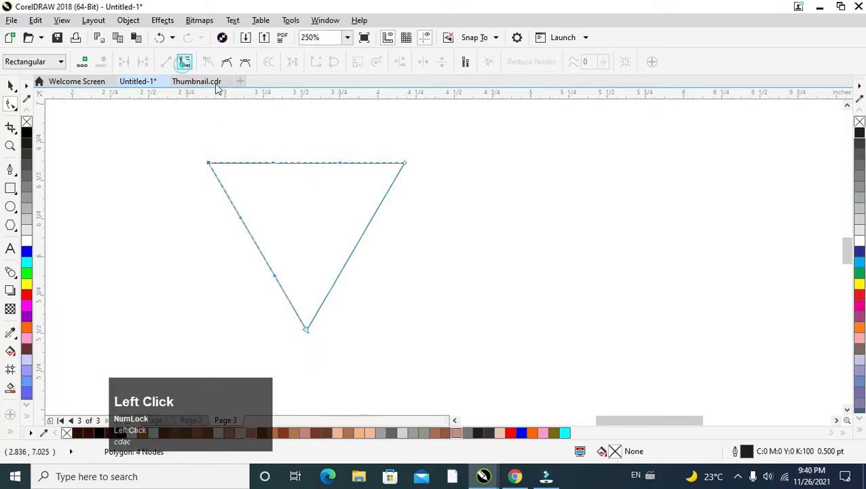
left_click_drag(307, 168, 309, 149)
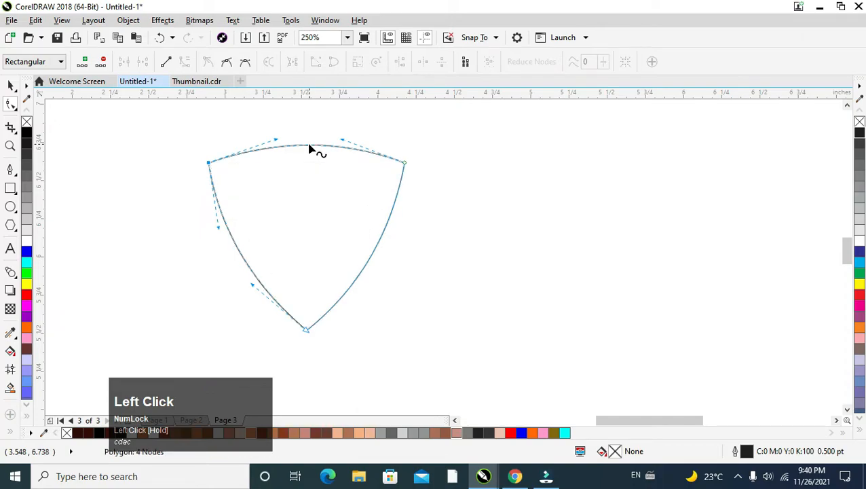
left_click(10, 86)
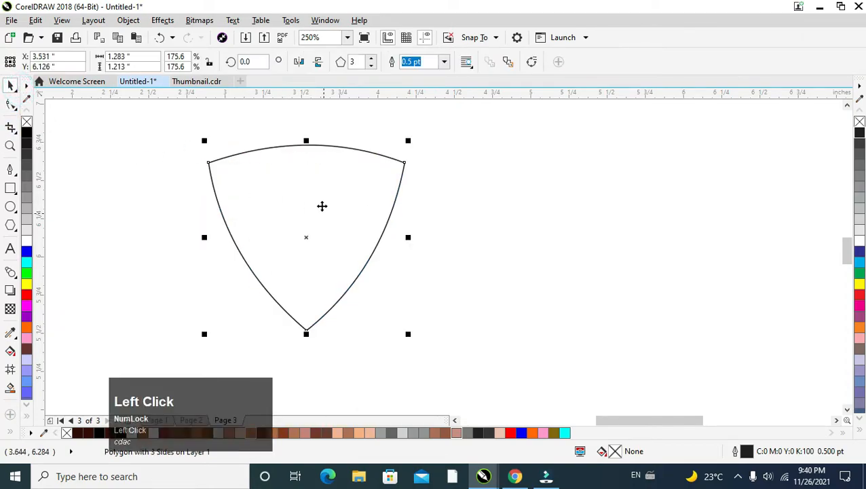
- Nudge the shield slightly and place a copy of it about 1.97 inches to its right
left_click_drag(209, 163, 213, 168)
left_click(450, 212)
left_click(381, 209)
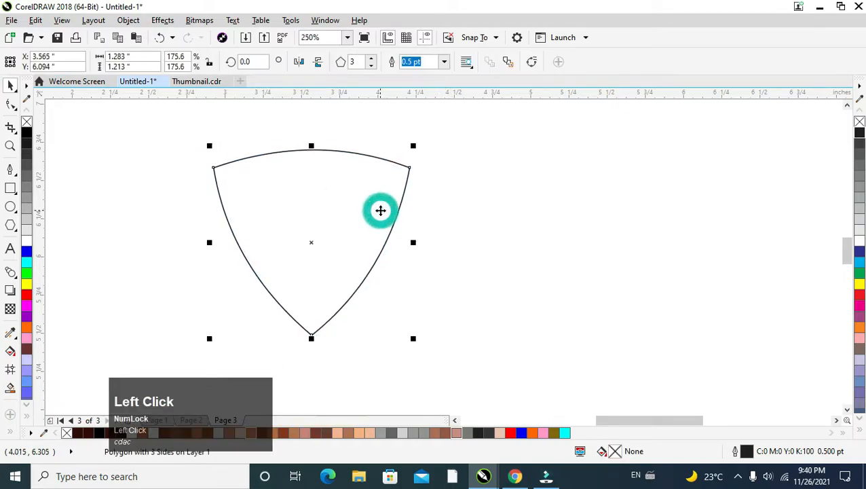
left_click_drag(305, 218, 607, 222)
right_click(609, 222)
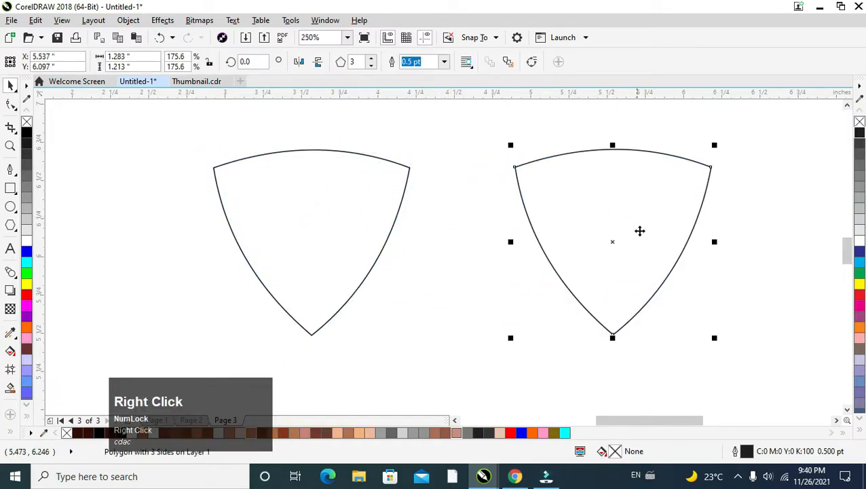
- Duplicate the original shield and move the duplicate so it overlaps the lower part of the first copy
left_click(292, 197)
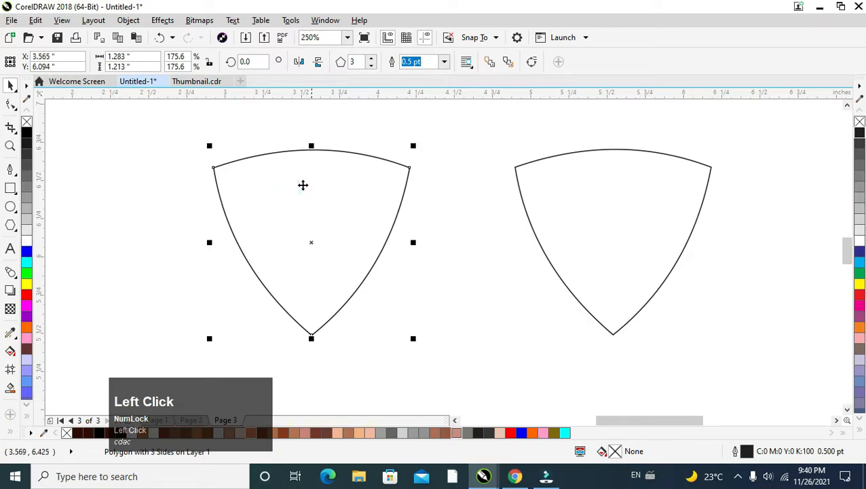
key("shift")
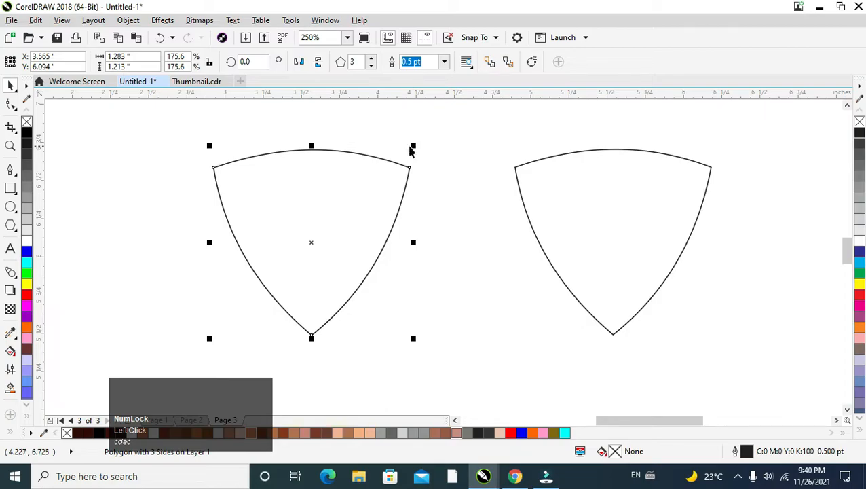
key("ctrl+d")
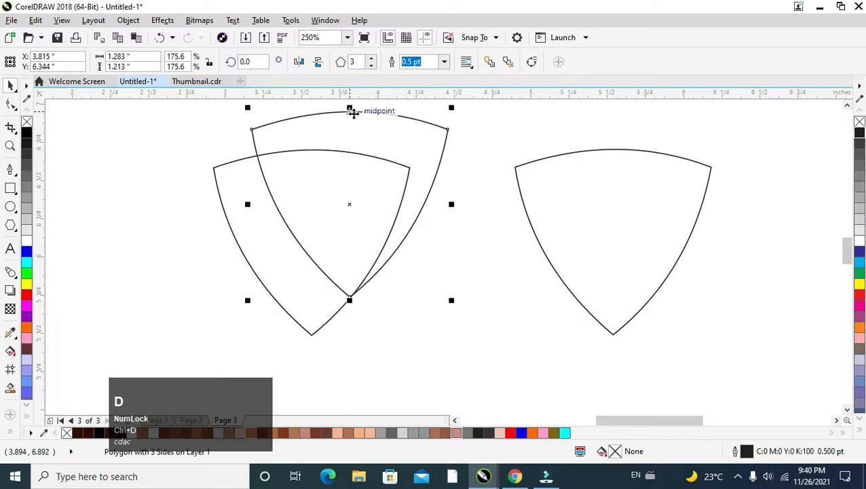
left_click_drag(334, 111, 592, 259)
- Try a 12 pt outline on the original shield, then settle on an outline width of 10 pt
left_click(384, 225)
left_click(398, 213)
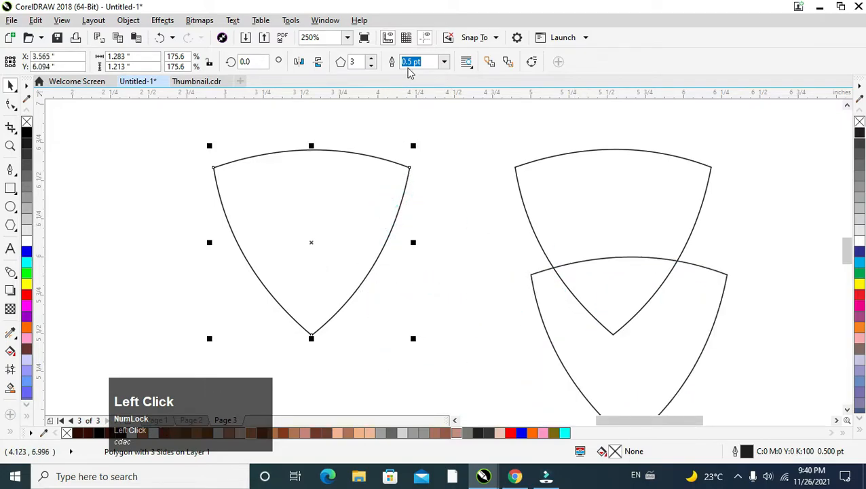
left_click(442, 63)
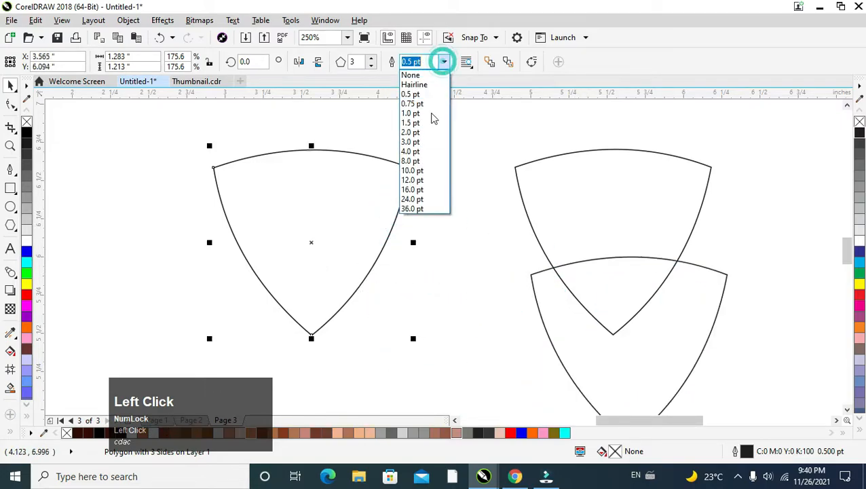
left_click(414, 180)
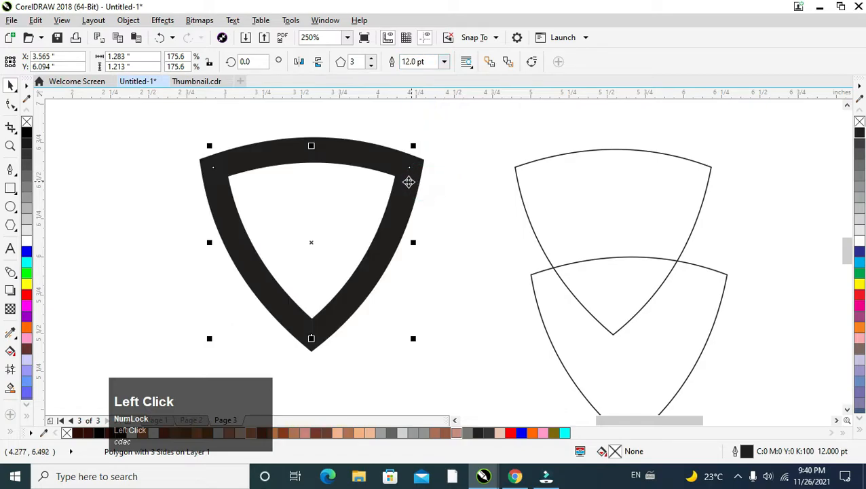
left_click(444, 61)
left_click(433, 171)
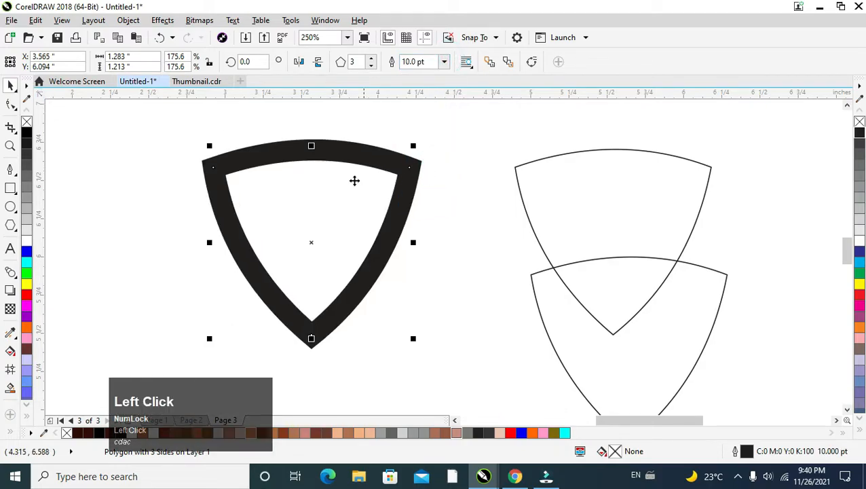
- Convert the original shield's thick outline to an object
left_click_drag(130, 130, 452, 353)
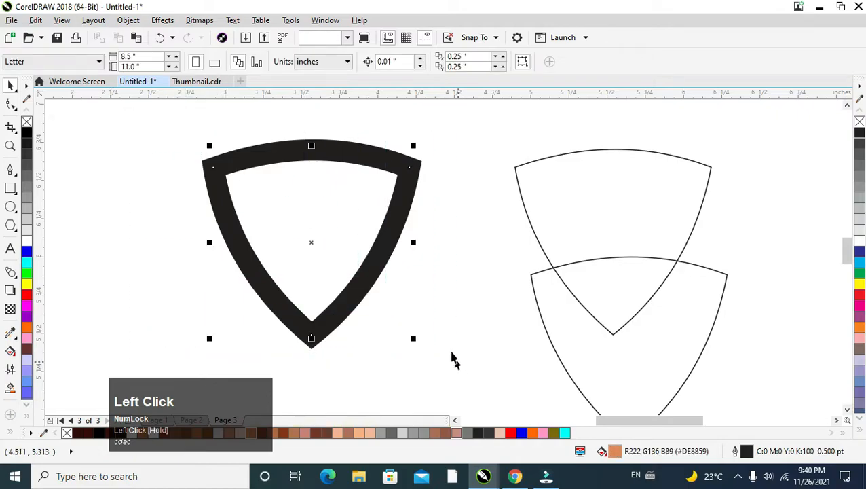
left_click(127, 21)
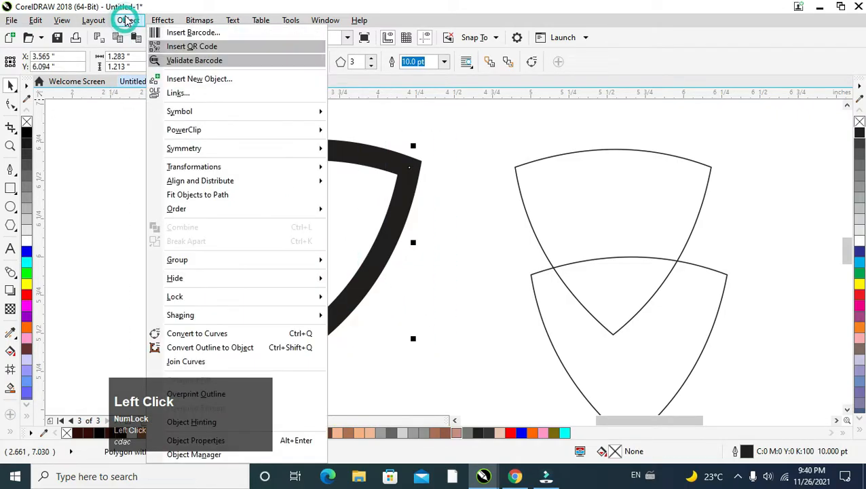
left_click(231, 349)
left_click(410, 270)
left_click(387, 246)
scroll(372, 227, "up", 1)
scroll(373, 227, "down", 1)
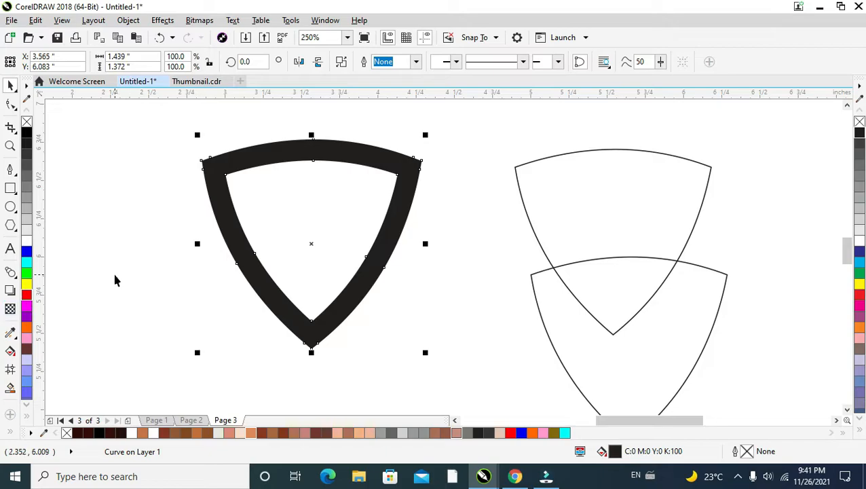
- Apply a linear fountain fill across the shield frame from left to right, with the end color set to dark gold #8C6B0A
key("g")
left_click_drag(204, 169, 417, 173)
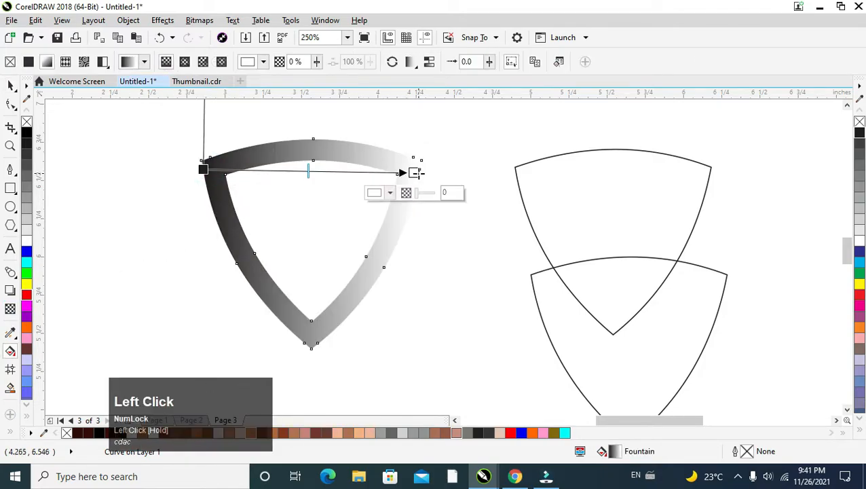
left_click(374, 194)
left_click_drag(457, 326, 455, 322)
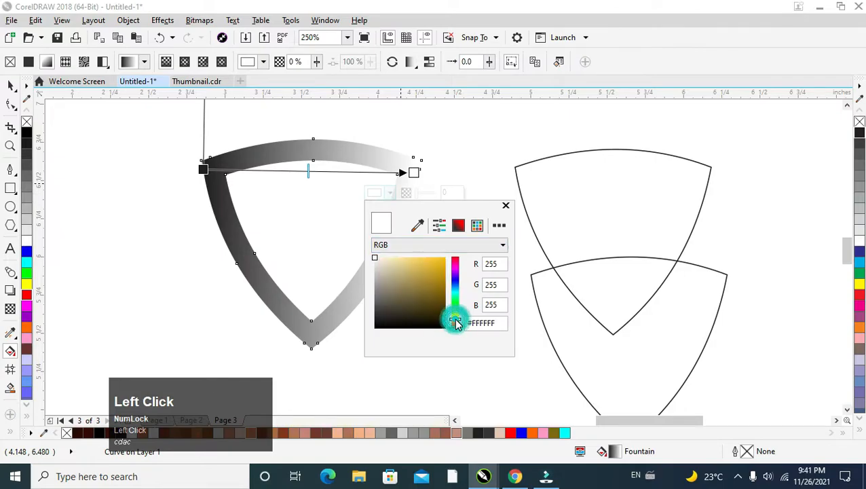
left_click(440, 296)
left_click(440, 290)
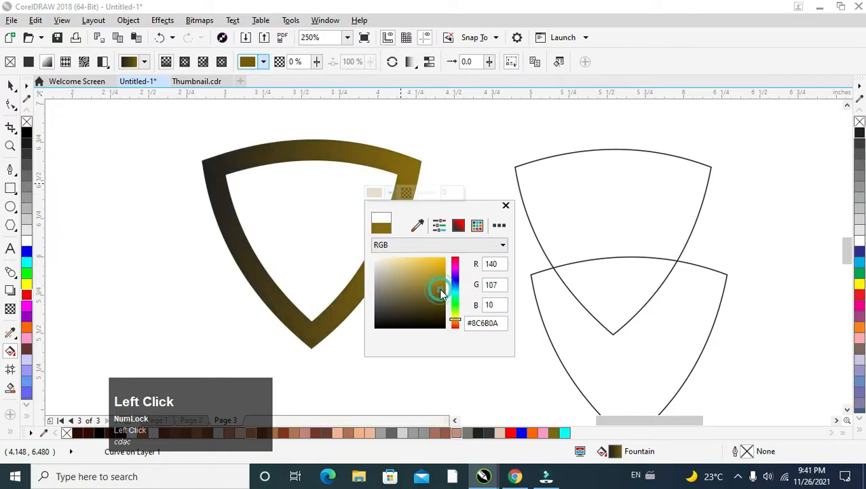
- Set the gradient's start color to brown, C46 M62 Y100 K45
left_click(203, 170)
left_click(163, 190)
left_click(246, 318)
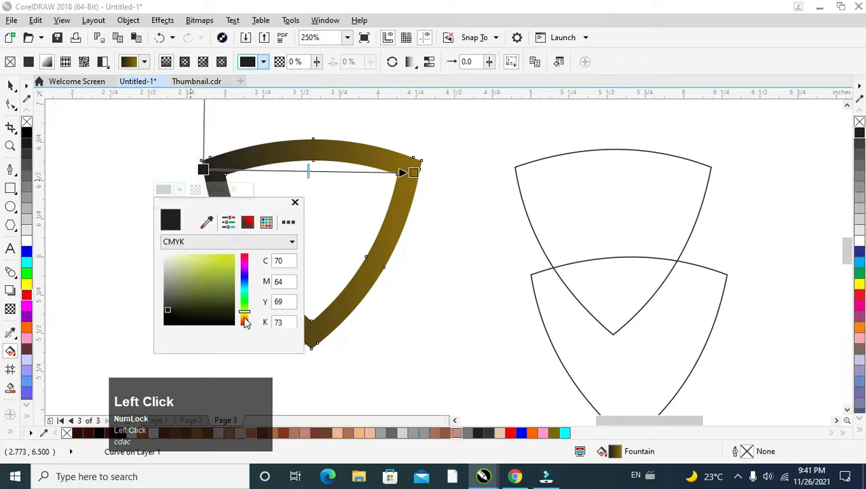
left_click(222, 294)
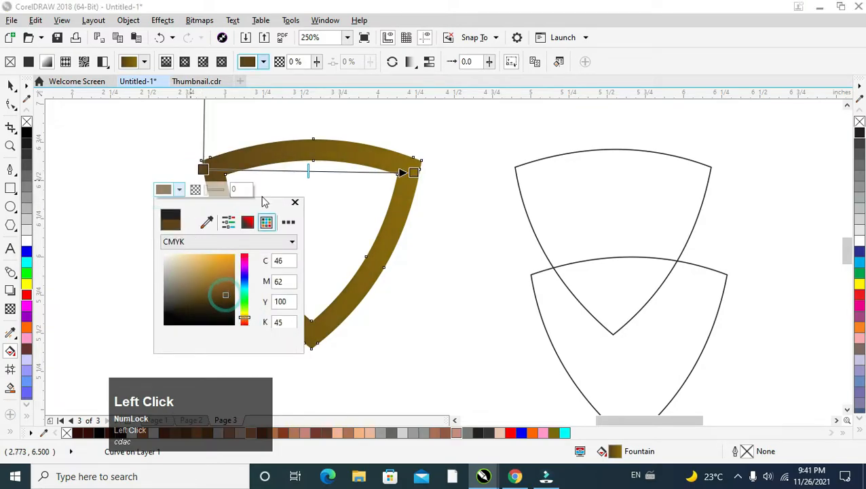
- Add a gradient color node at 24% and set it to yellow, C16 M14 Y100 K0
left_click(254, 171)
double_click(253, 170)
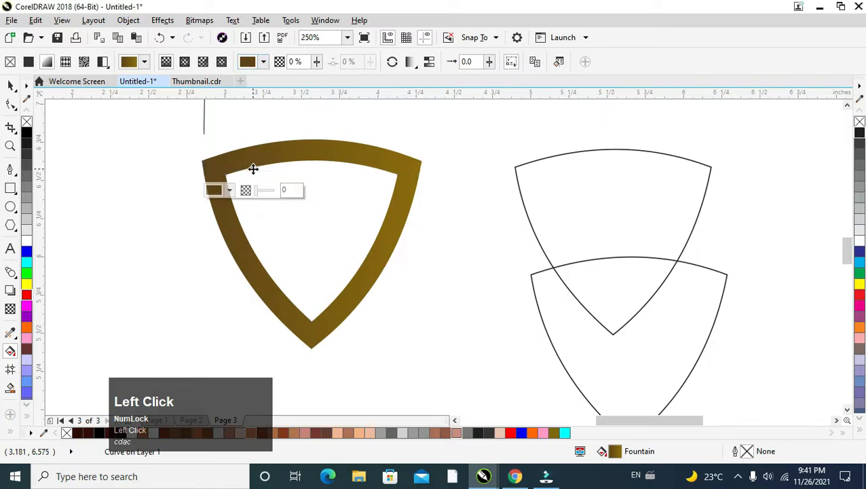
left_click(214, 190)
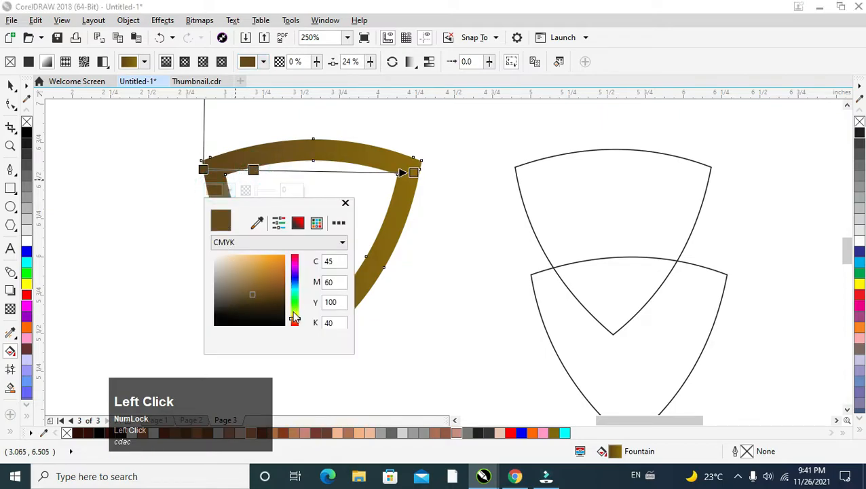
left_click(294, 313)
left_click(275, 291)
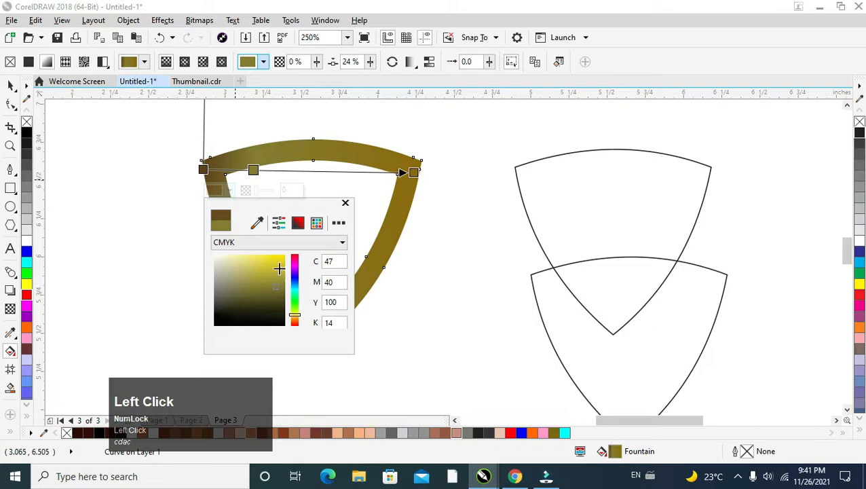
left_click(280, 263)
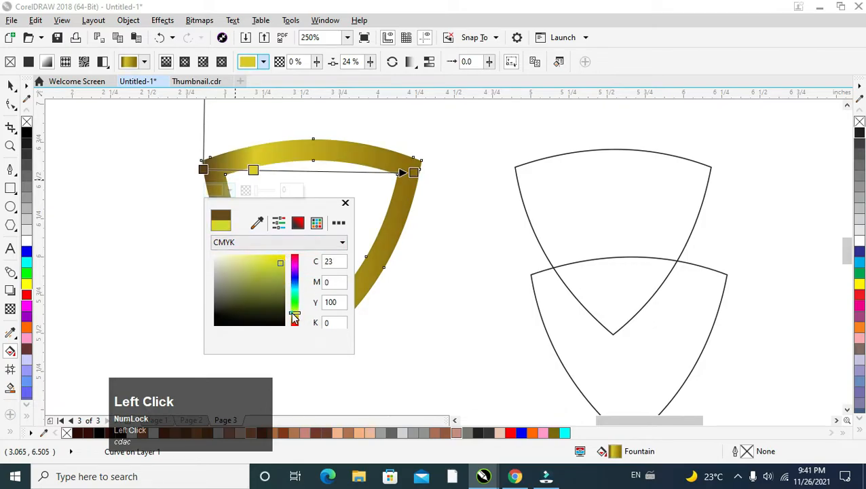
left_click_drag(296, 317, 298, 319)
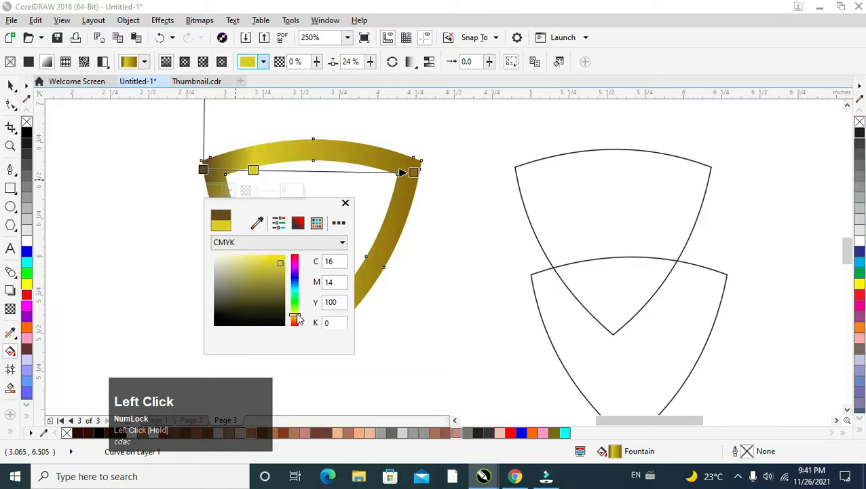
- Add a gradient color node at 71% on the shield frame and set it to bright yellow, C7 M6 Y100 K0
double_click(348, 171)
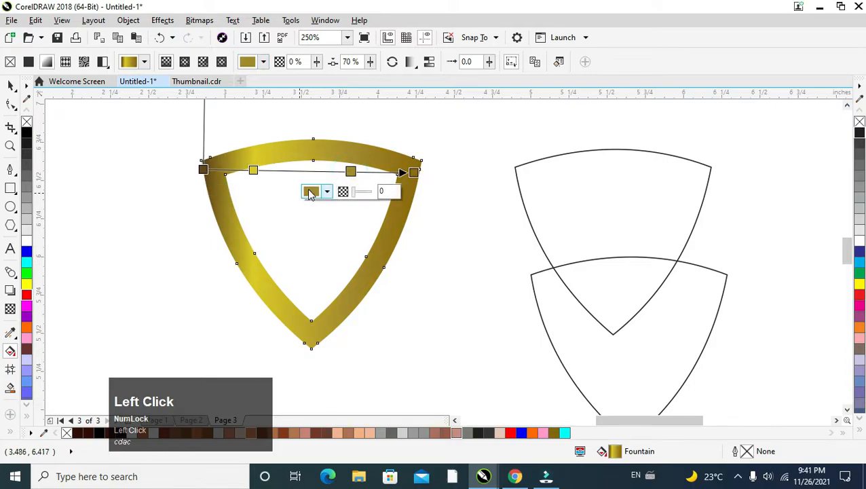
left_click(311, 191)
left_click_drag(393, 322, 394, 321)
left_click_drag(372, 267, 371, 261)
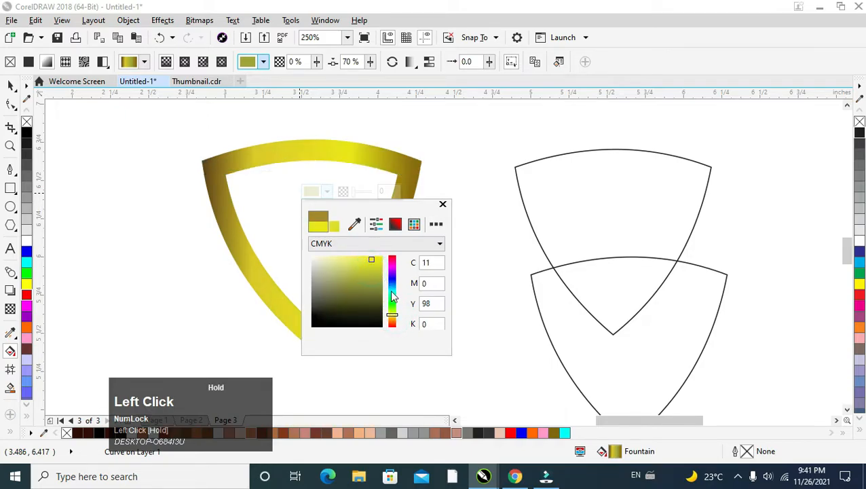
left_click_drag(395, 322, 395, 322)
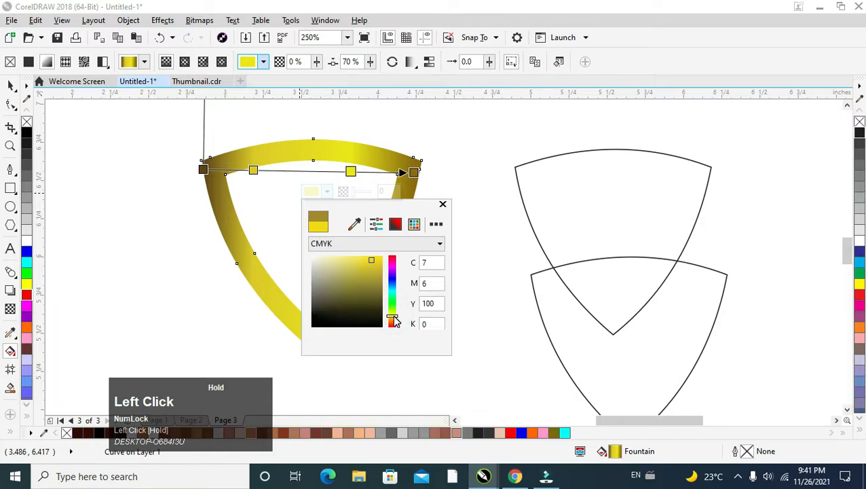
left_click_drag(351, 171, 353, 172)
- Add a gradient color node at 50% and set it to dark olive, C47 M41 Y100 K16
double_click(309, 172)
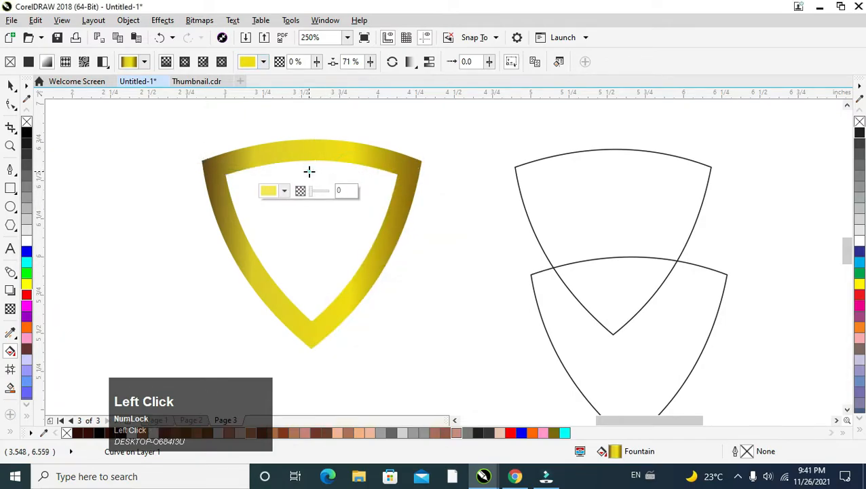
left_click(269, 191)
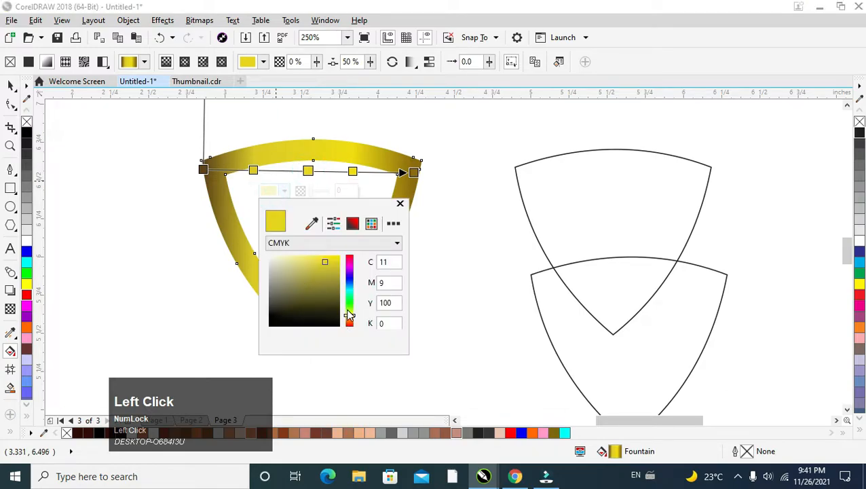
left_click(330, 288)
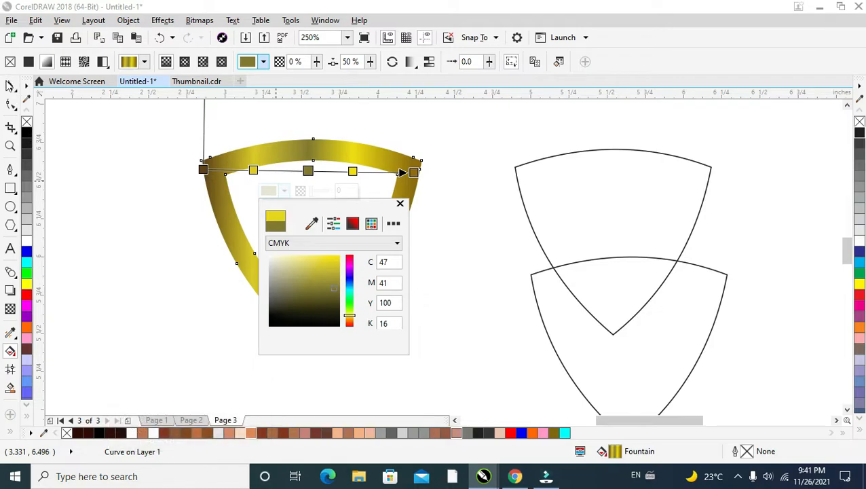
left_click(8, 95)
left_click(213, 177)
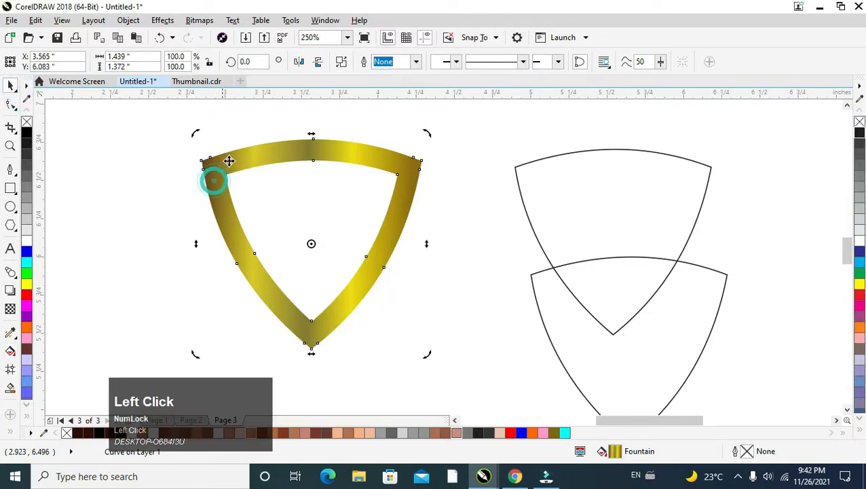
scroll(228, 161, "up", 3)
scroll(233, 159, "down", 3)
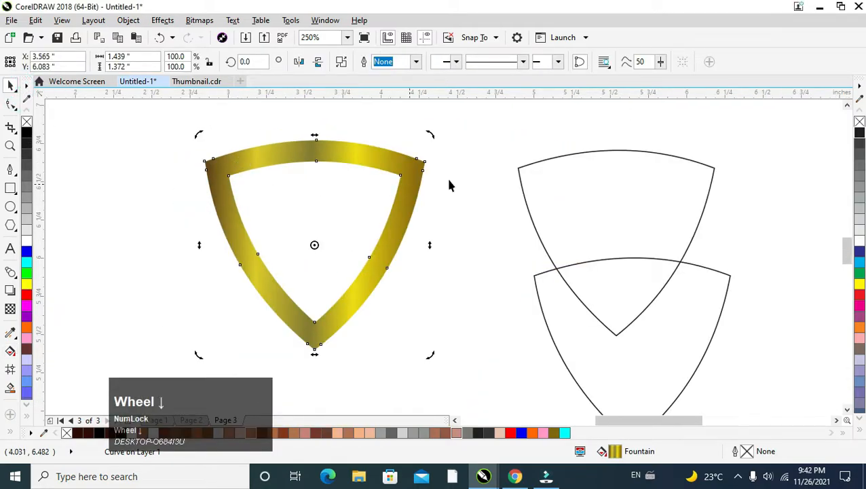
- Move the upper outlined shield onto the gold frame and set its outline width to 4.0 pt
left_click(536, 168)
left_click_drag(540, 164, 241, 165)
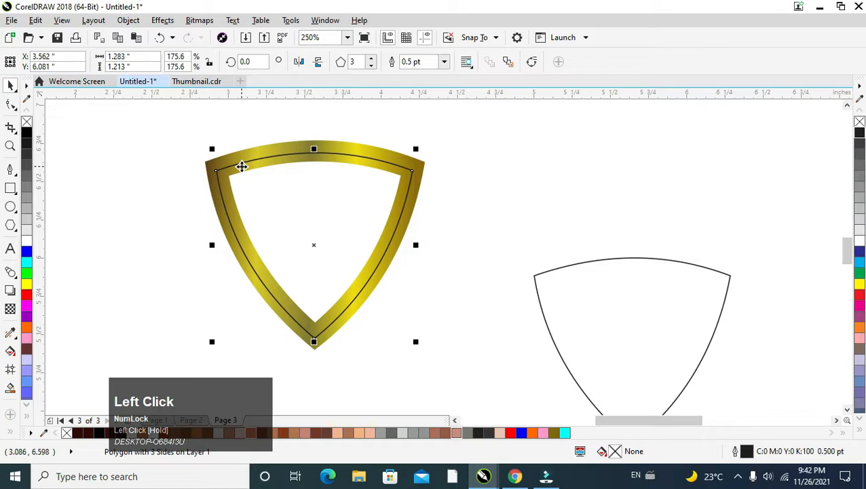
scroll(242, 166, "up", 2)
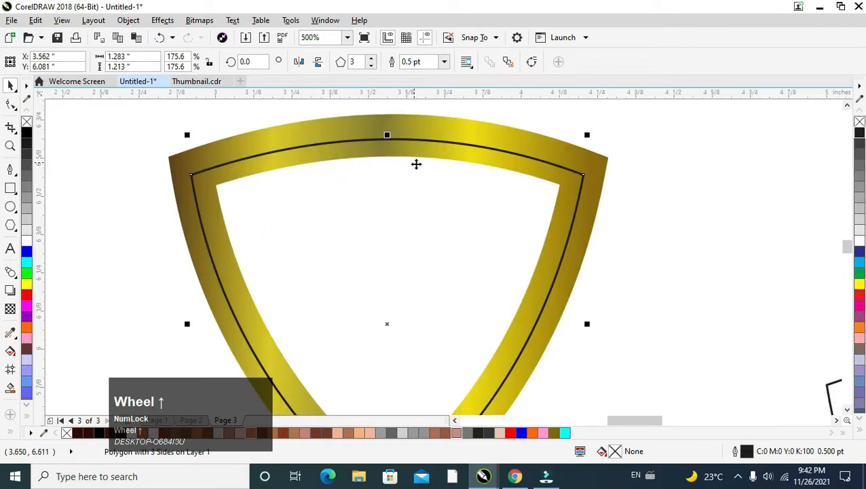
left_click(445, 63)
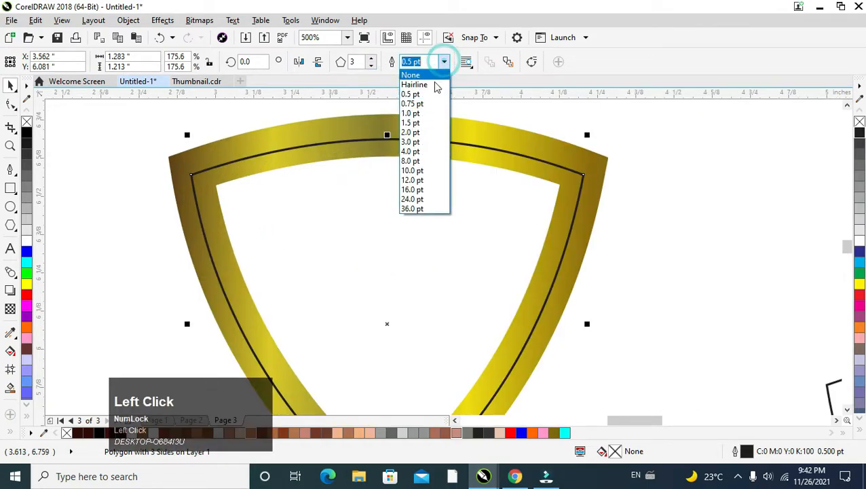
left_click(420, 152)
scroll(420, 148, "down", 2)
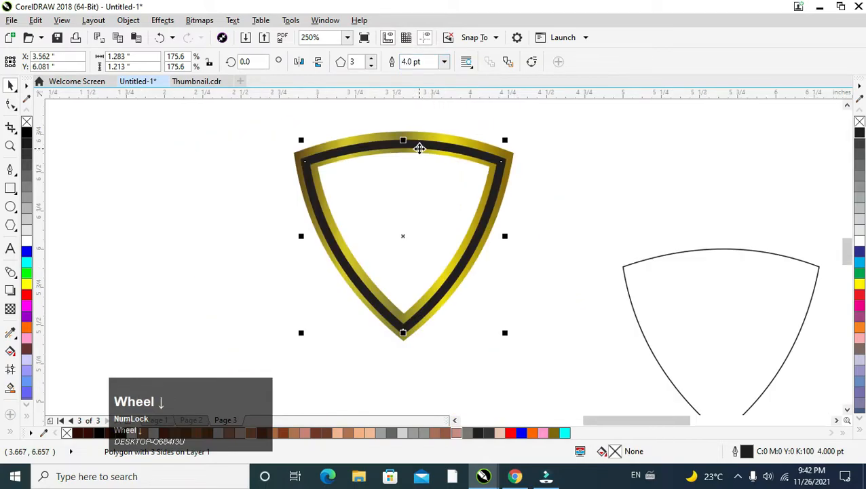
- Convert the black shield's outline to an object and move it to the right of the gold frame
left_click(127, 20)
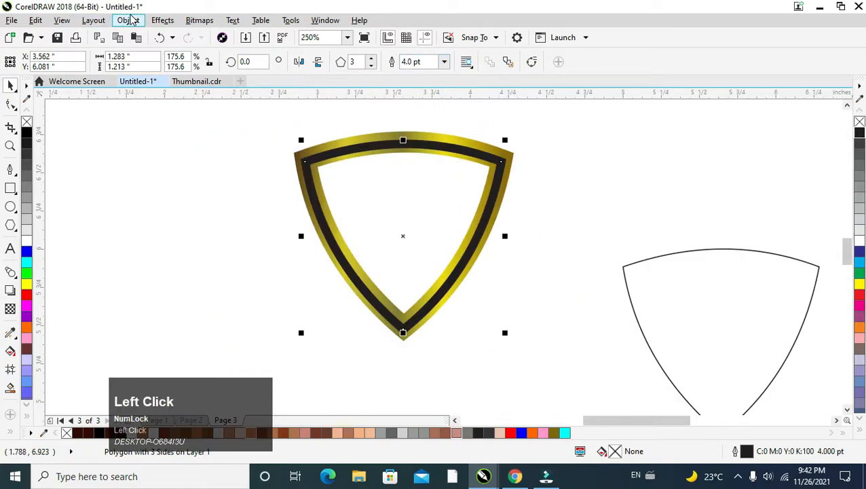
left_click(208, 349)
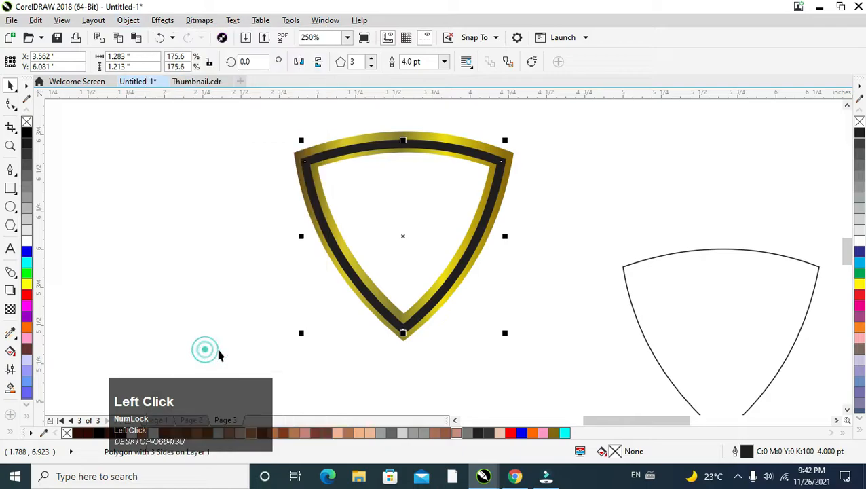
scroll(439, 228, "up", 2)
scroll(439, 230, "down", 2)
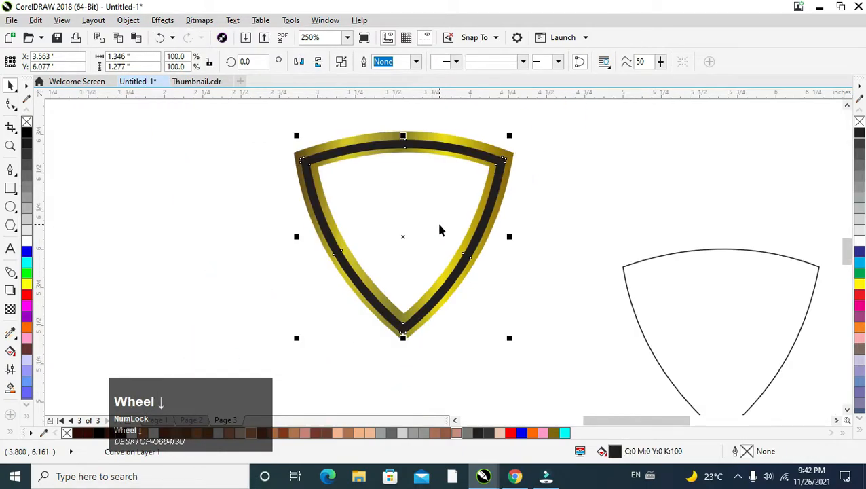
left_click_drag(322, 225, 549, 206)
- Copy the gold frame's gradient fill onto the thin black shield frame with the Attributes Eyedropper
left_click(470, 234)
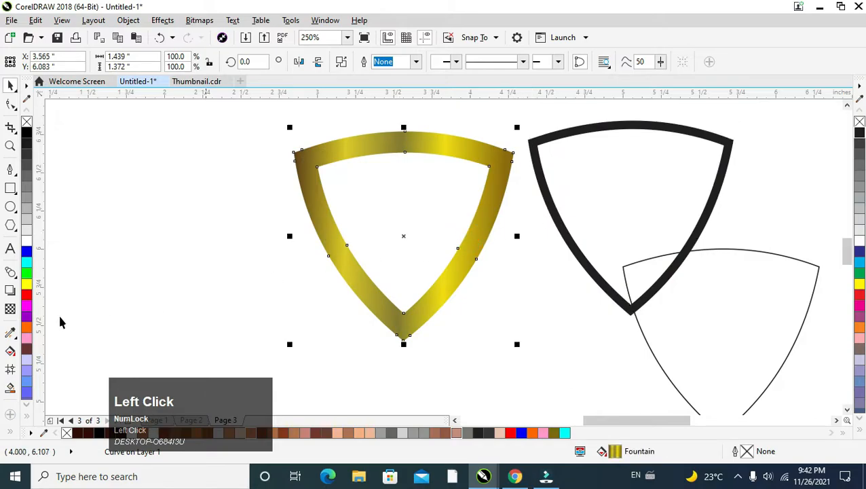
left_click_drag(11, 336, 99, 350)
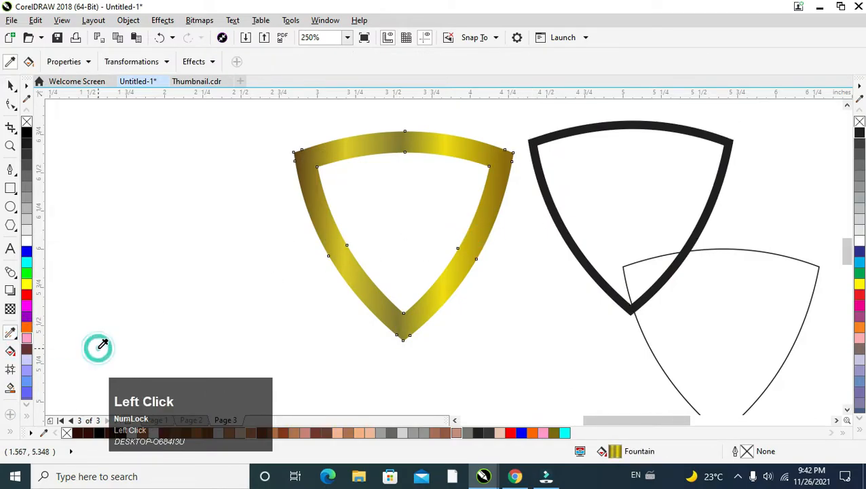
left_click(499, 188)
scroll(536, 142, "up", 1)
left_click(527, 141)
scroll(527, 141, "down", 1)
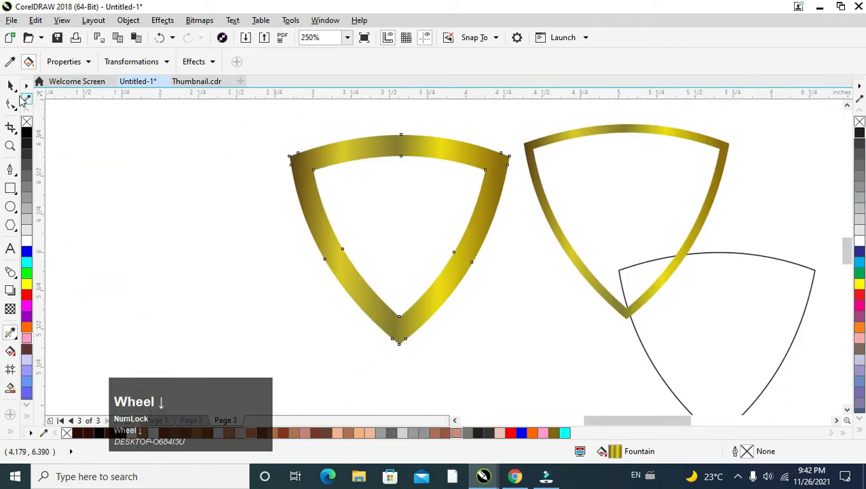
- Redirect the thin frame's gradient diagonally, running from its upper right down to its lower left side
left_click(11, 85)
left_click(550, 227)
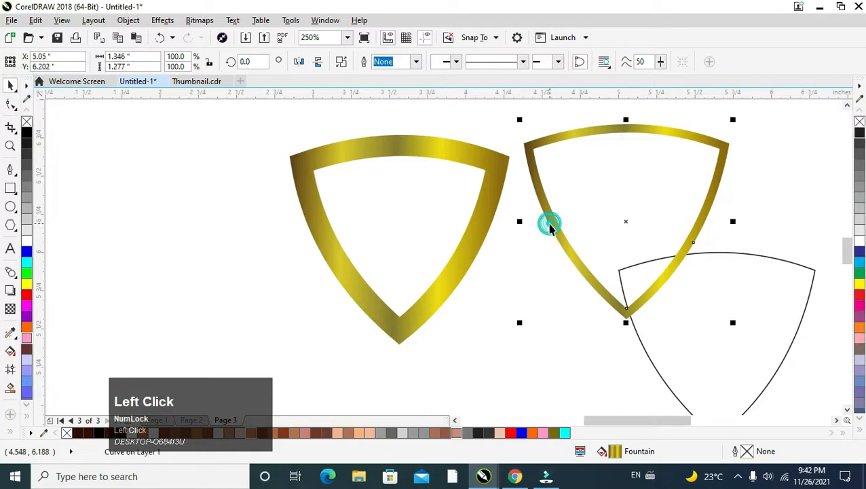
key("g")
left_click_drag(722, 154, 580, 258)
left_click_drag(525, 152, 694, 137)
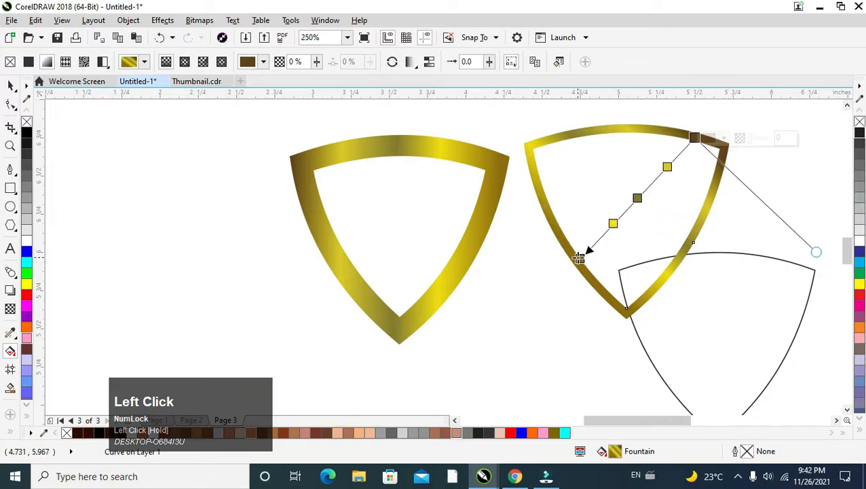
left_click(580, 258)
- Move the thin gradient frame onto the gold frame and scale it down to 92.5%
left_click(11, 84)
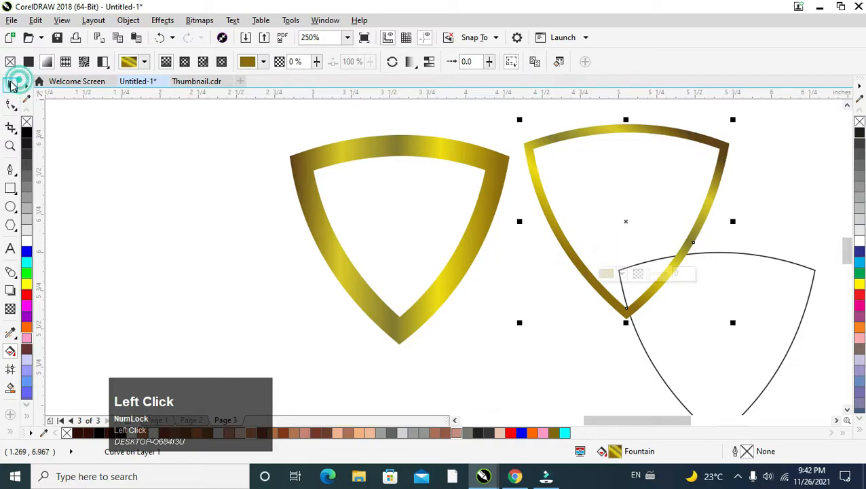
left_click_drag(549, 144, 332, 164)
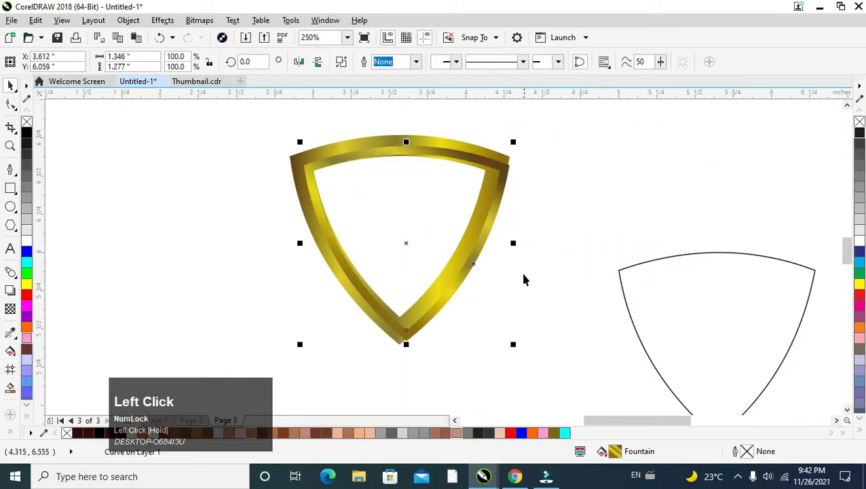
left_click_drag(514, 346, 497, 330)
- Fit the thin frame to the gold frame's inner edge by reducing its height to 1.165 in and narrowing it slightly from the left
scroll(378, 150, "up", 2)
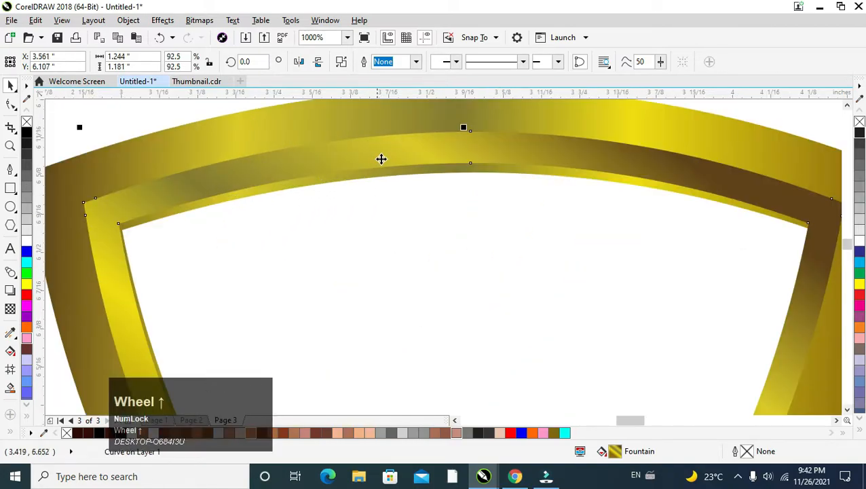
scroll(379, 159, "down", 1)
left_click_drag(421, 143, 421, 148)
scroll(358, 246, "up", 1)
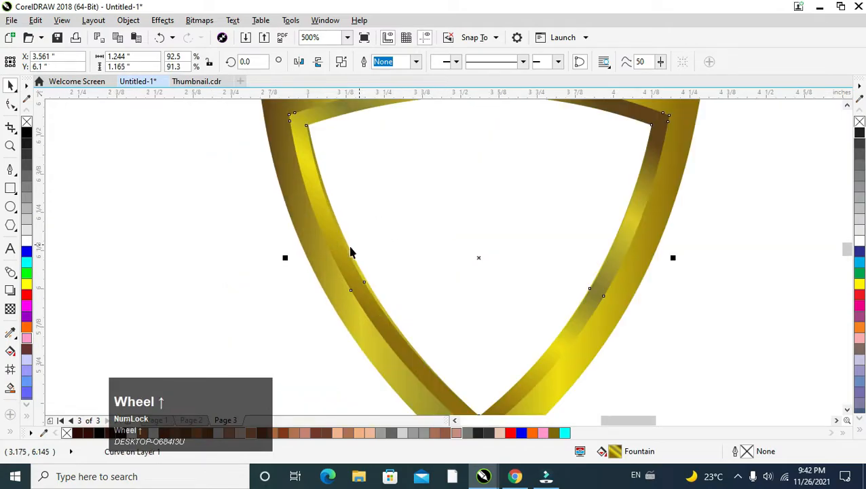
left_click_drag(285, 259, 288, 258)
scroll(378, 249, "down", 1)
left_click(587, 279)
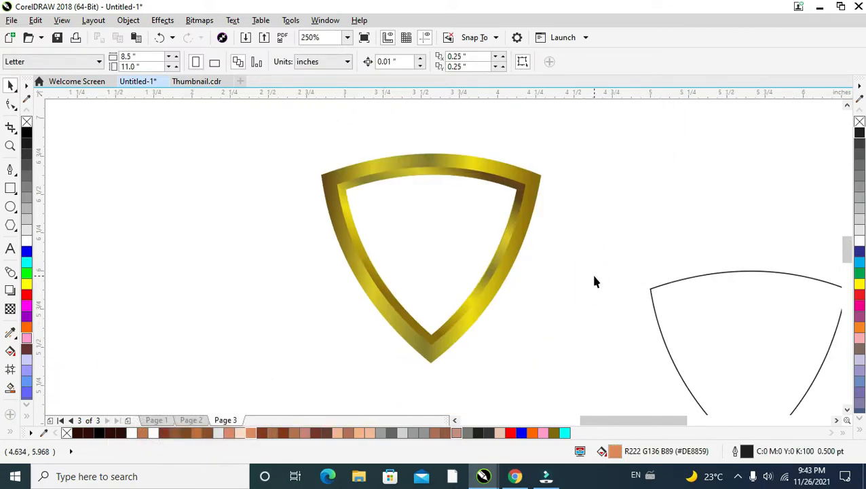
- Move the remaining outlined shield closer to the gold frame
scroll(416, 335, "up", 1)
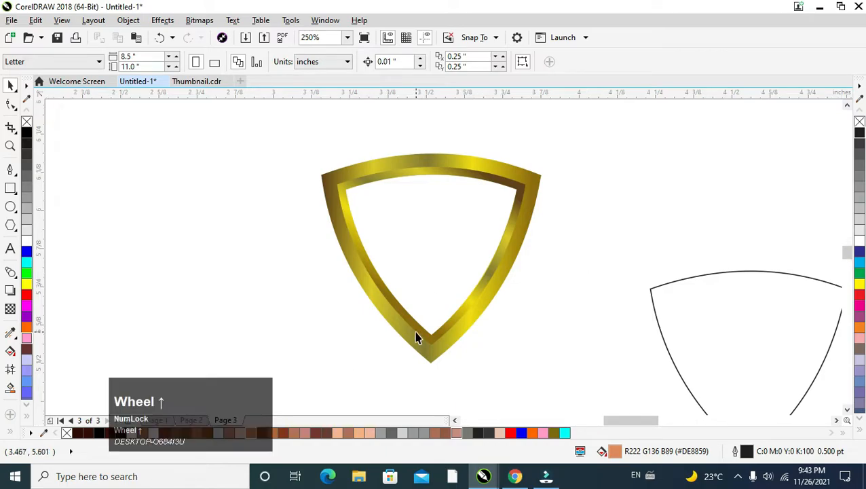
scroll(415, 335, "down", 1)
scroll(432, 204, "up", 1)
left_click(431, 158)
scroll(463, 185, "down", 1)
left_click_drag(674, 263, 626, 230)
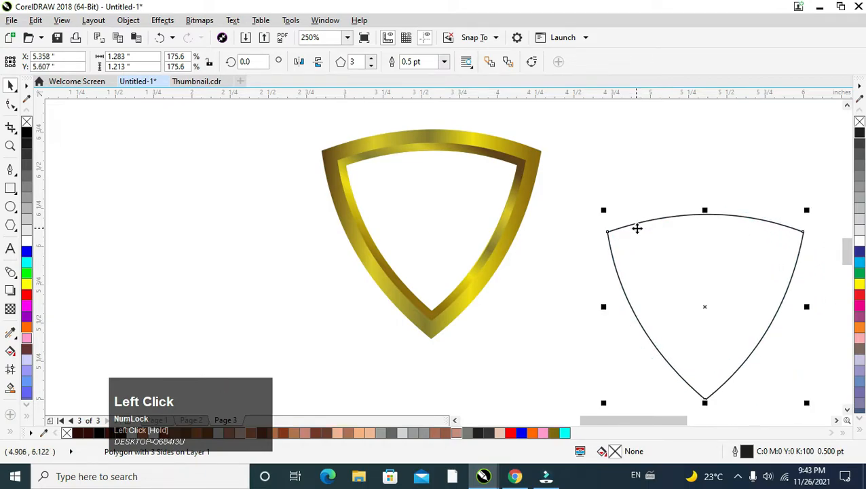
- Place a copy of the outlined shield to the left of the gold frame and scale it to 1.183 by 1.119 in
scroll(639, 229, "down", 1)
left_click_drag(669, 271, 424, 241)
right_click(424, 240)
scroll(455, 193, "up", 1)
key("Caps_Lock")
left_click_drag(503, 207, 486, 224)
- Try blue, cyan, black and yellow fills on the copied shield
left_click(28, 250)
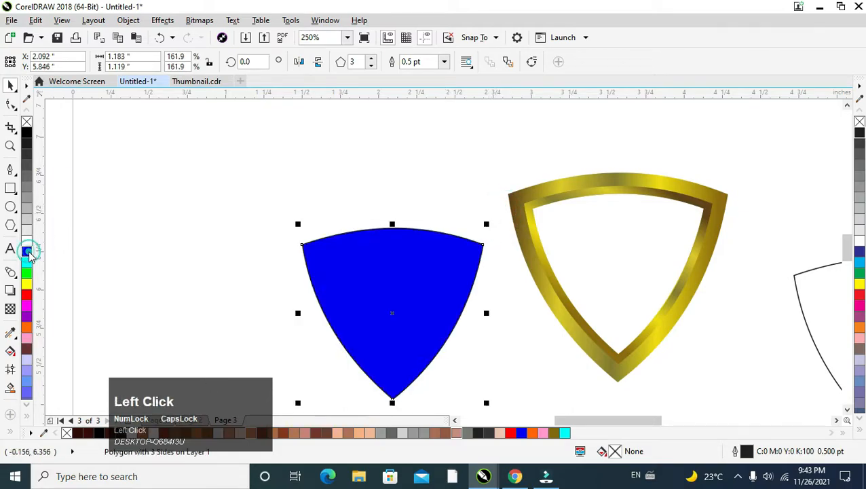
left_click(27, 263)
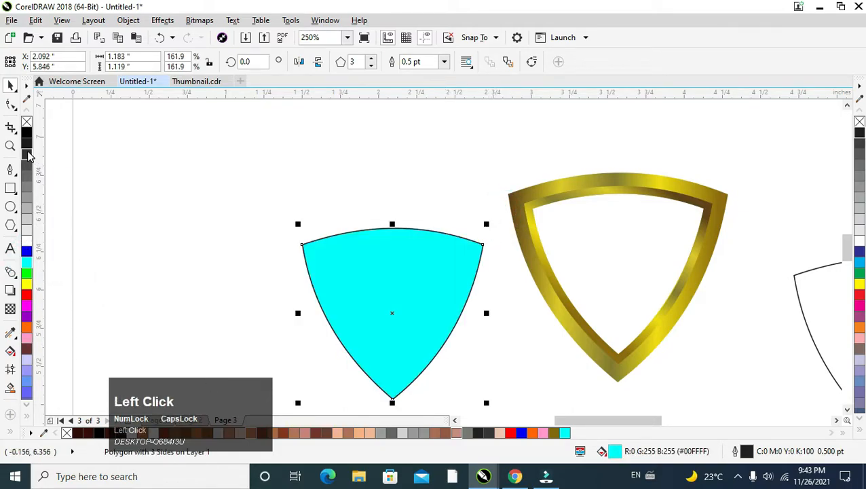
left_click(27, 134)
left_click(27, 285)
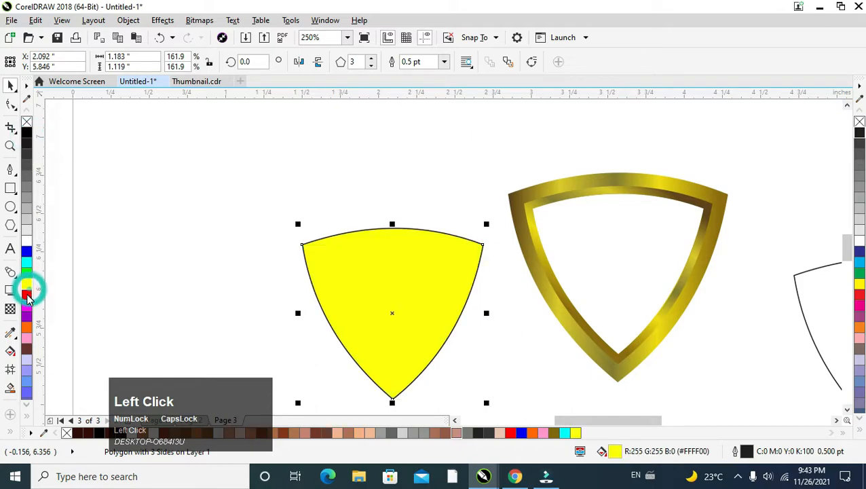
- Give the copied shield a red #FF0000 outline and a black #000000 fill
right_click(27, 296)
left_click(27, 296)
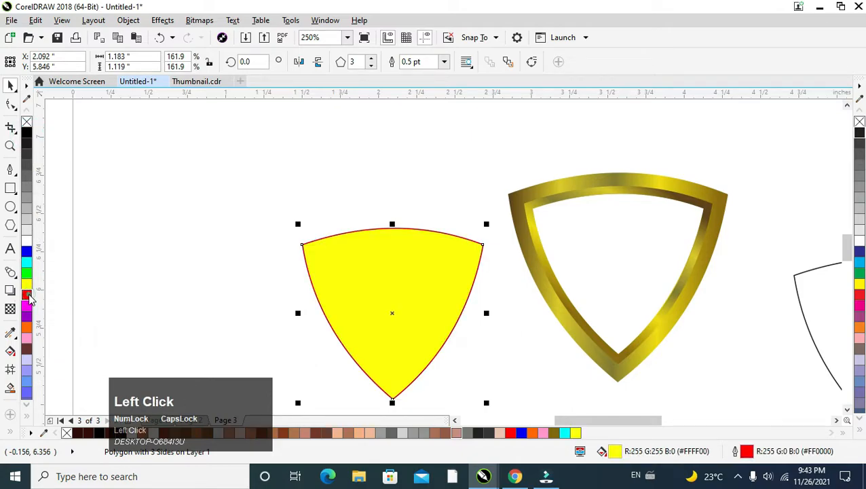
left_click(27, 134)
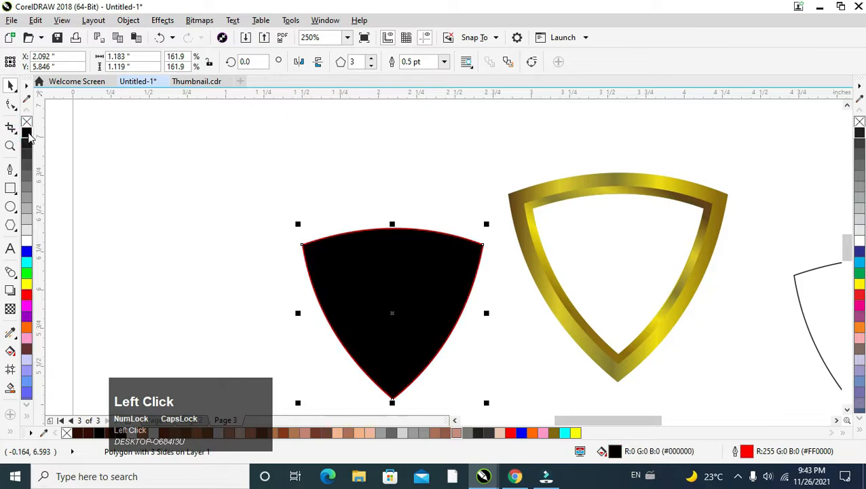
- Move the black red-outlined shield over the gold frame's opening and send it behind the frame
left_click_drag(340, 270, 574, 237)
scroll(595, 239, "up", 2)
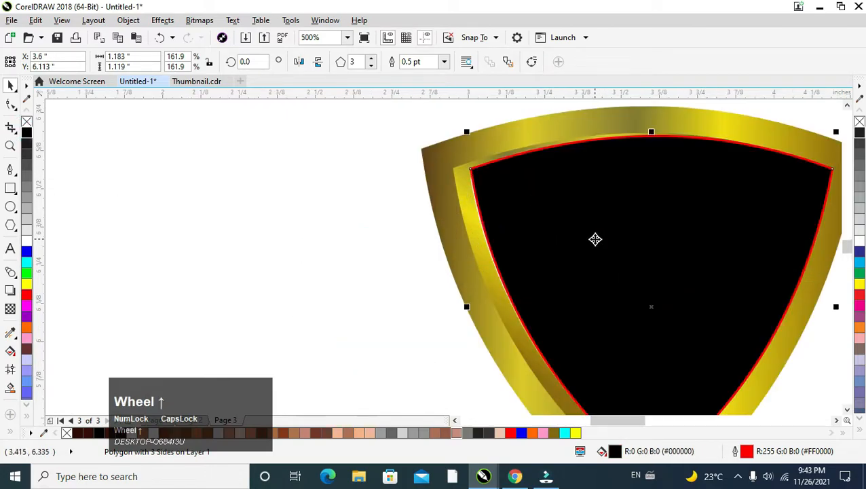
key("Page_Down")
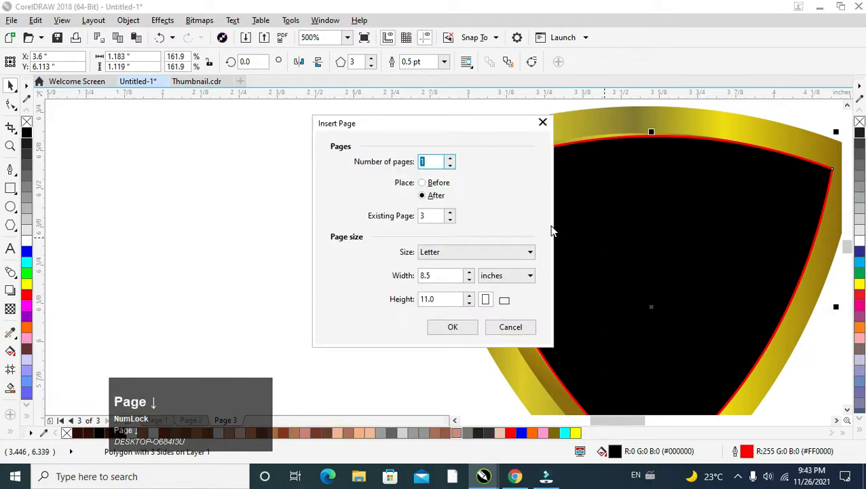
left_click(511, 328)
scroll(658, 292, "down", 2)
key("Page_Down")
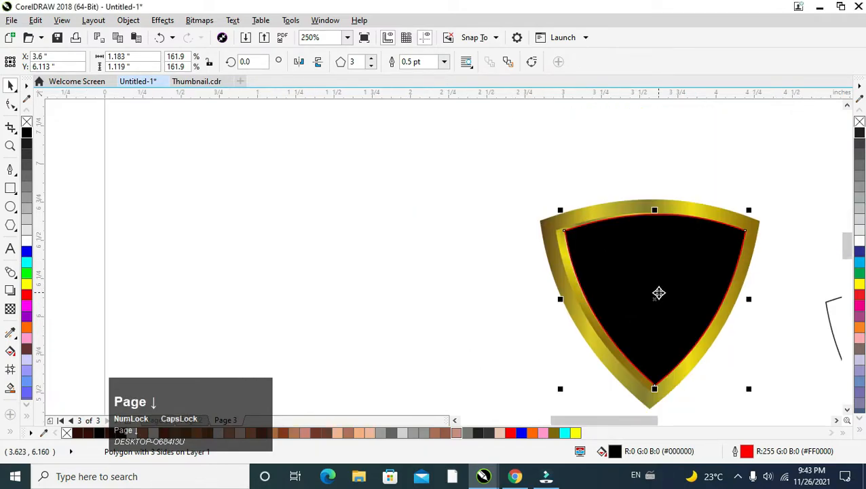
left_click(511, 327)
left_click(630, 304)
key("shift+Page_Down")
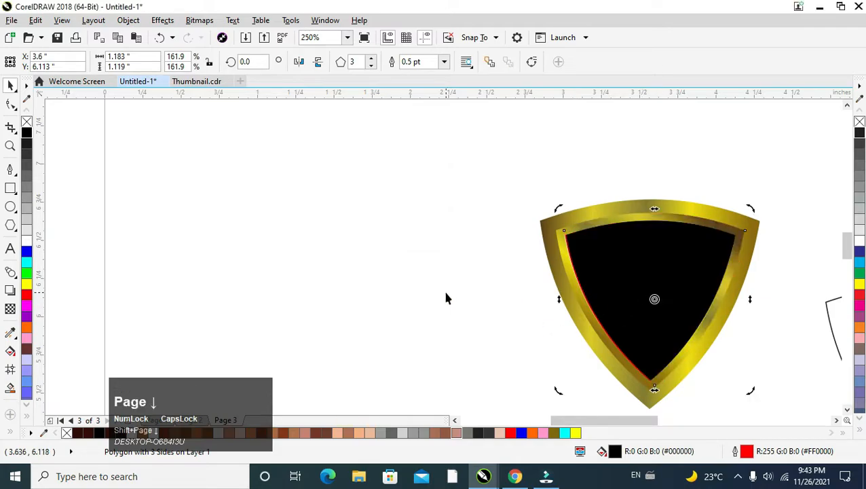
left_click(445, 291)
- Enlarge the black shield from its upper-left corner to 1.216 by 1.15 in so it fills the gold frame's opening
left_click(603, 282)
scroll(657, 359, "up", 1)
scroll(678, 399, "down", 1)
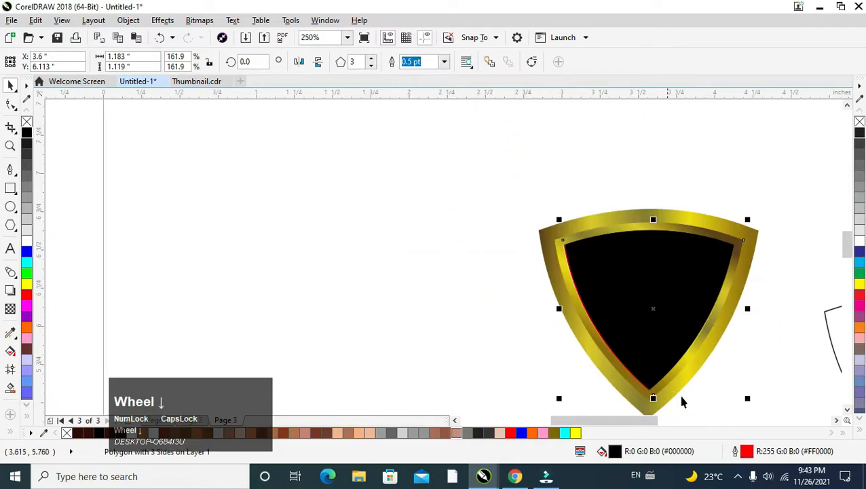
left_click(831, 432)
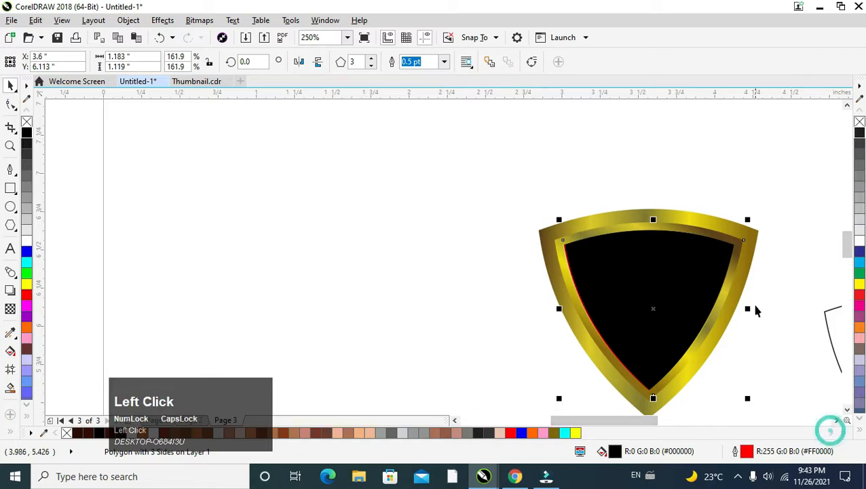
left_click(837, 420)
left_click(837, 419)
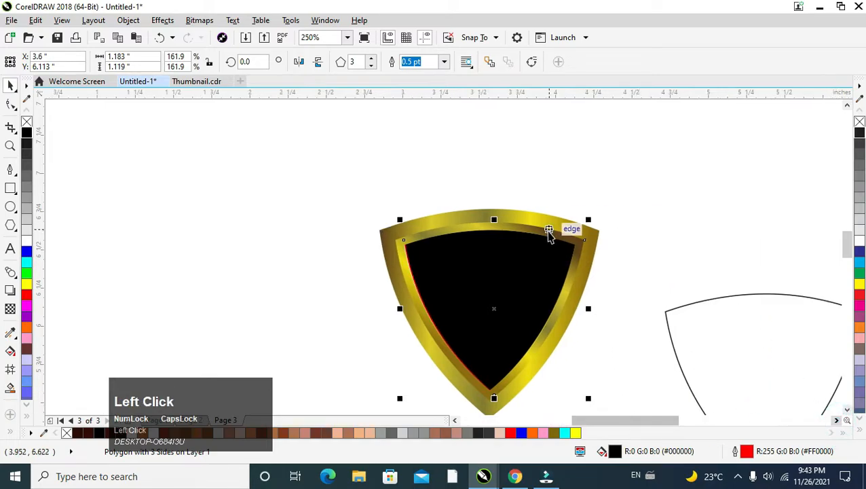
scroll(550, 234, "up", 1)
scroll(324, 327, "down", 1)
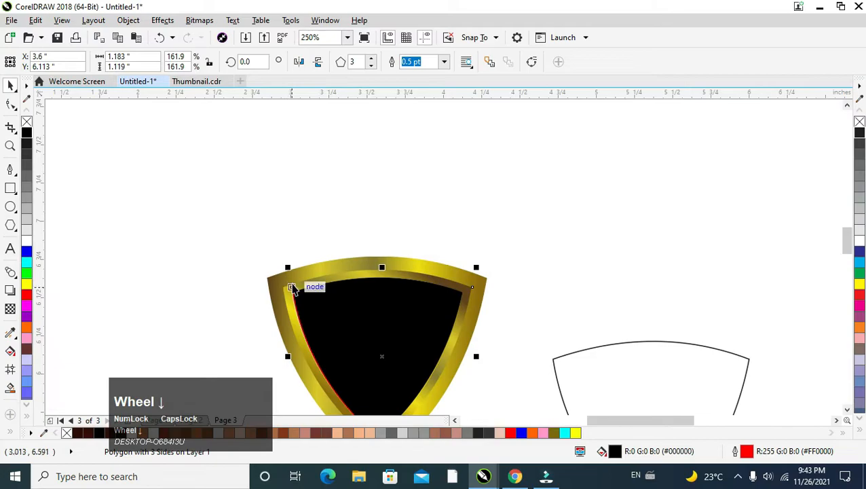
left_click_drag(286, 269, 281, 262)
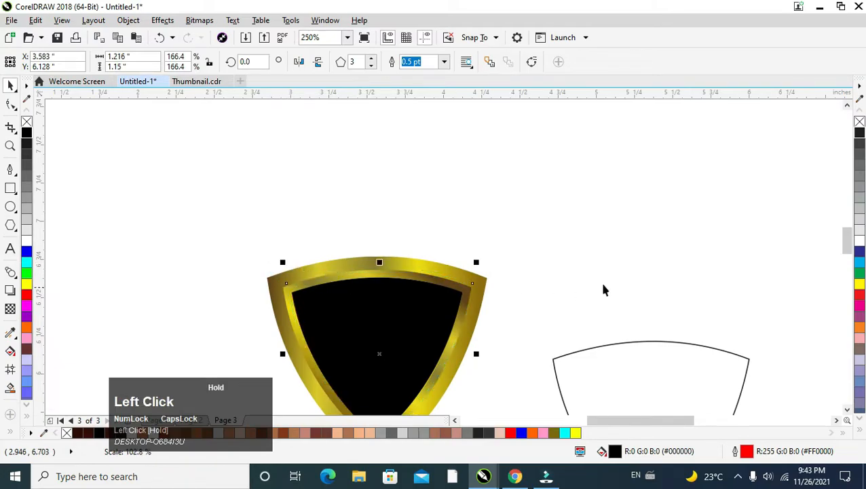
left_click_drag(846, 238, 847, 250)
left_click(403, 354)
left_click(373, 240)
left_click(579, 139)
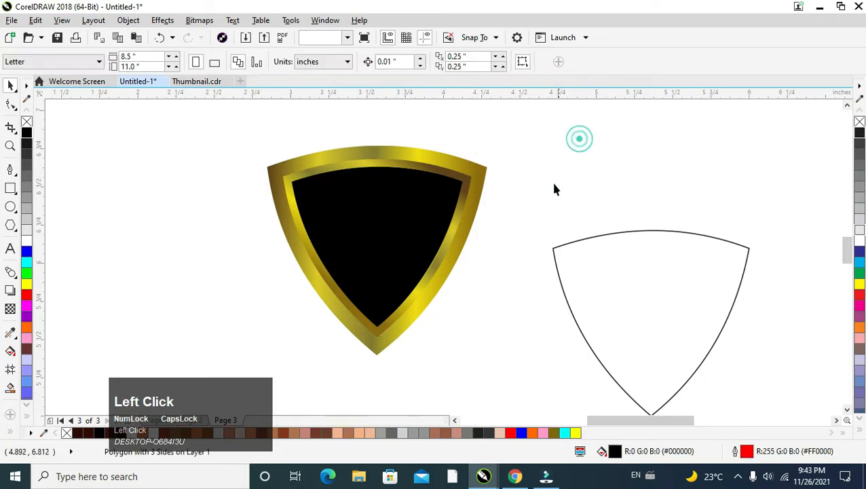
- Move the unfilled outlined shield up and to the right, farther from the gold emblem
left_click(577, 246)
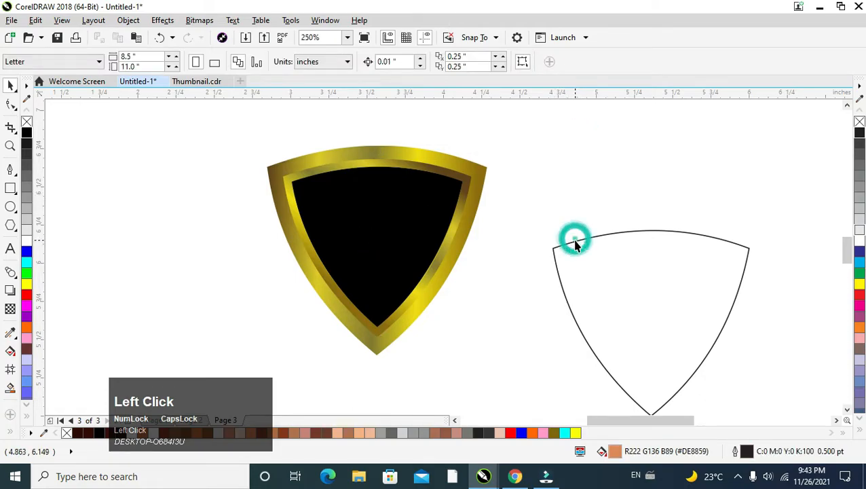
left_click_drag(576, 246, 617, 187)
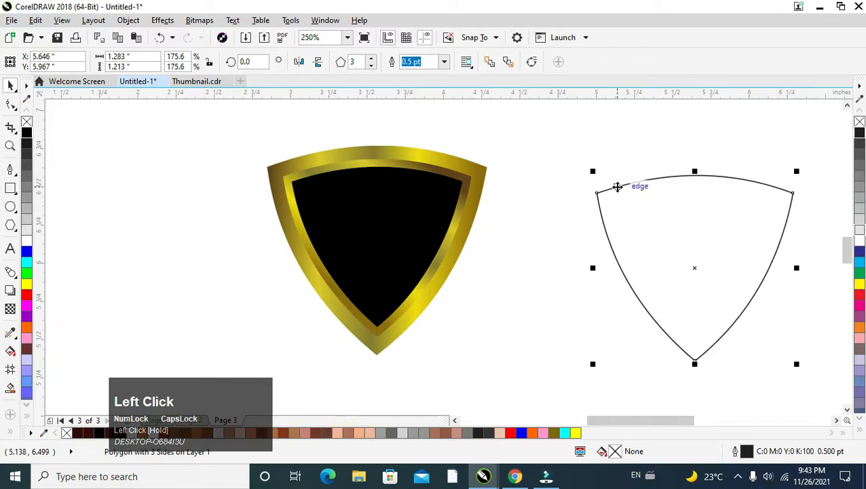
left_click(602, 224)
right_click(605, 223)
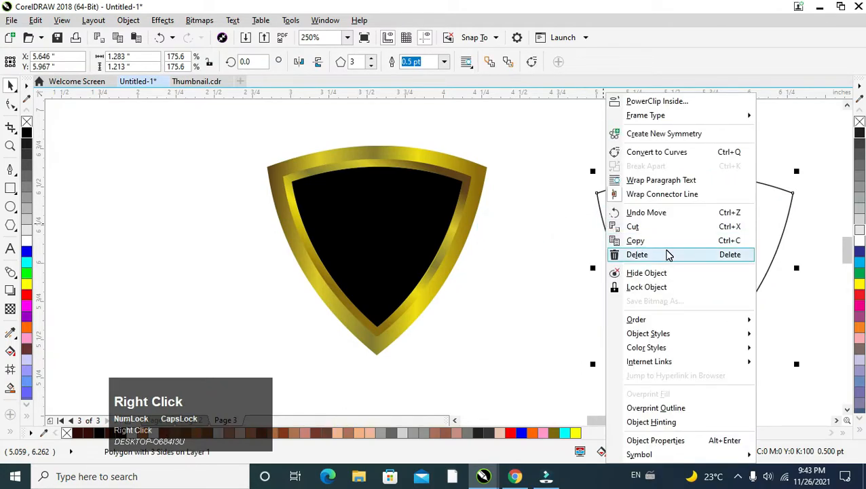
left_click(10, 104)
left_click_drag(524, 107, 814, 393)
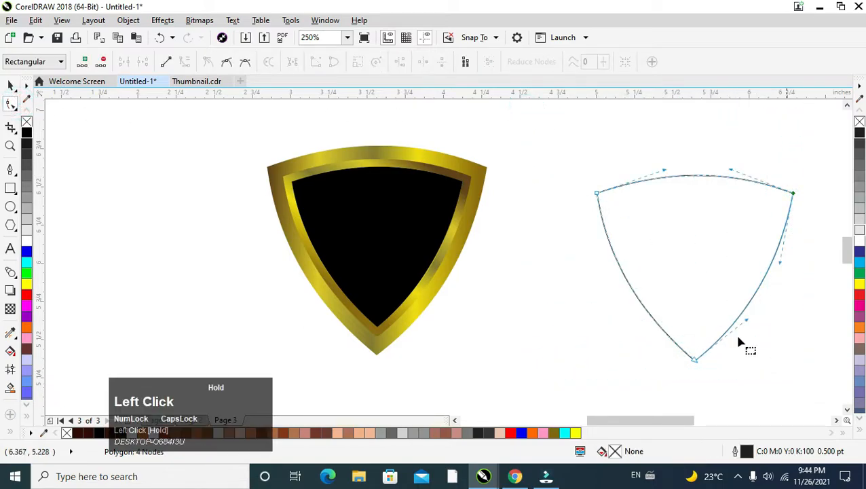
right_click(619, 267)
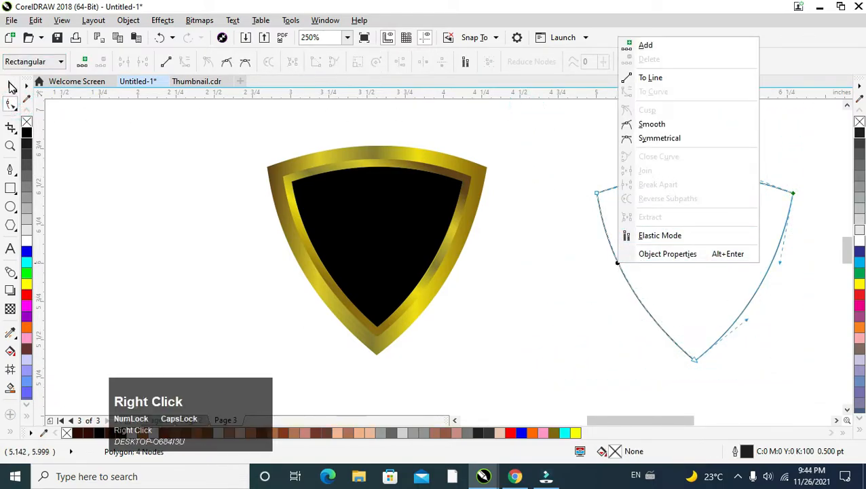
left_click(10, 85)
right_click(632, 182)
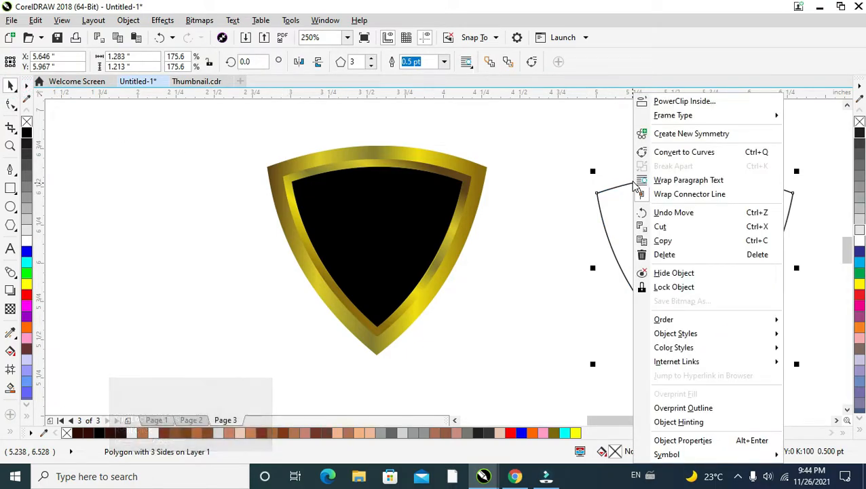
left_click(10, 103)
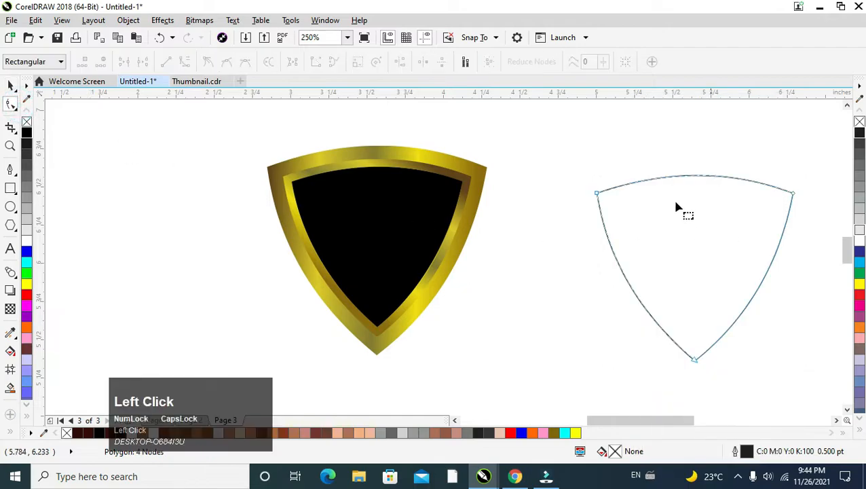
right_click(623, 187)
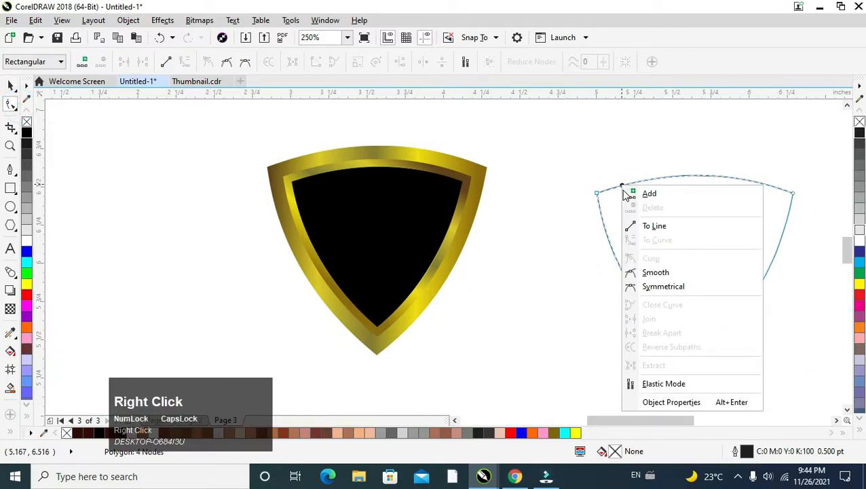
left_click(11, 88)
- Convert the outlined shield to curves and break its path apart on the top edge near the upper-left corner
left_click_drag(495, 104, 819, 394)
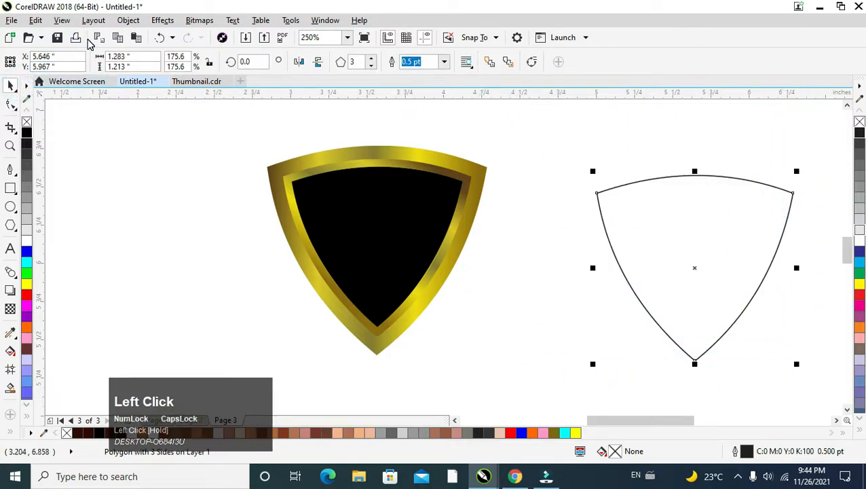
key("ctrl+q")
left_click(11, 104)
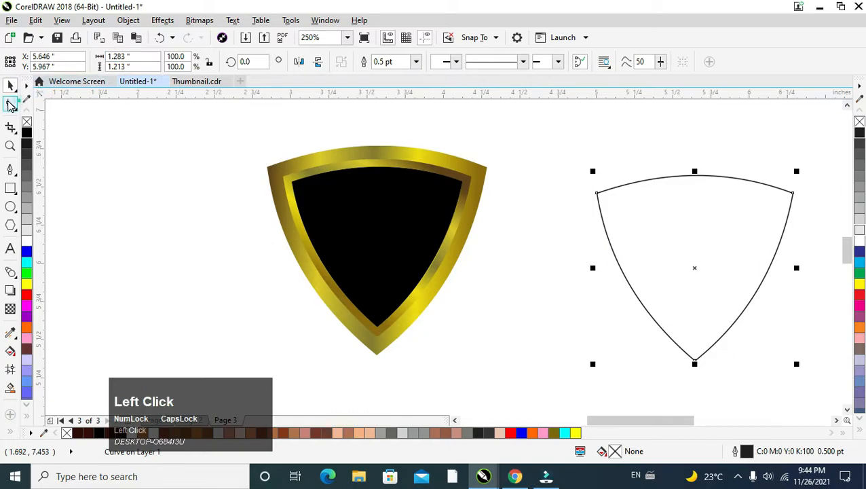
right_click(614, 189)
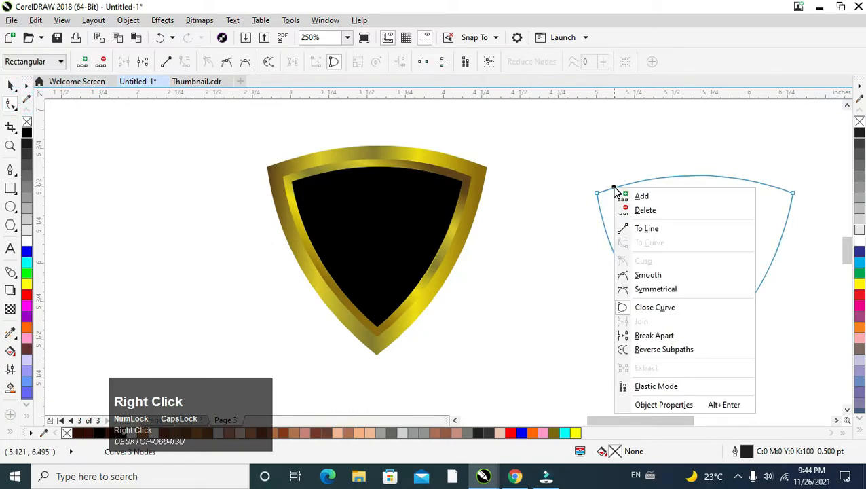
left_click(676, 336)
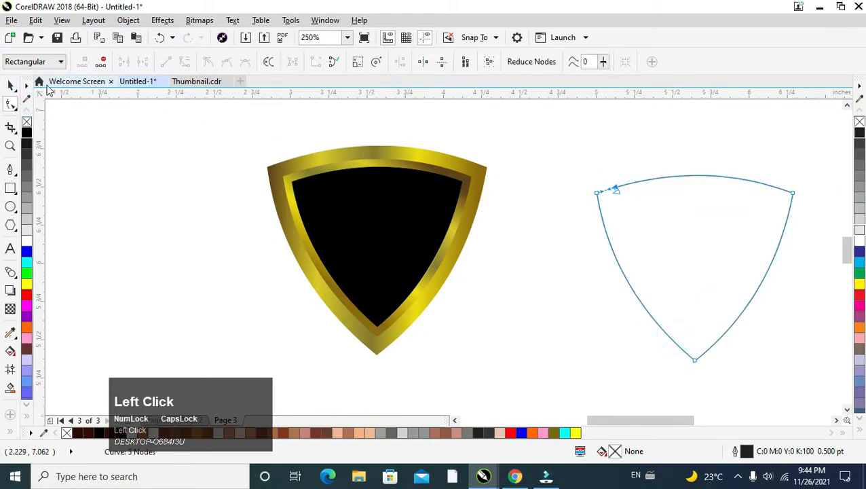
- Try to align all nodes of the outlined shield horizontally, vertically and by control points
left_click(11, 85)
left_click(609, 131)
left_click(622, 190)
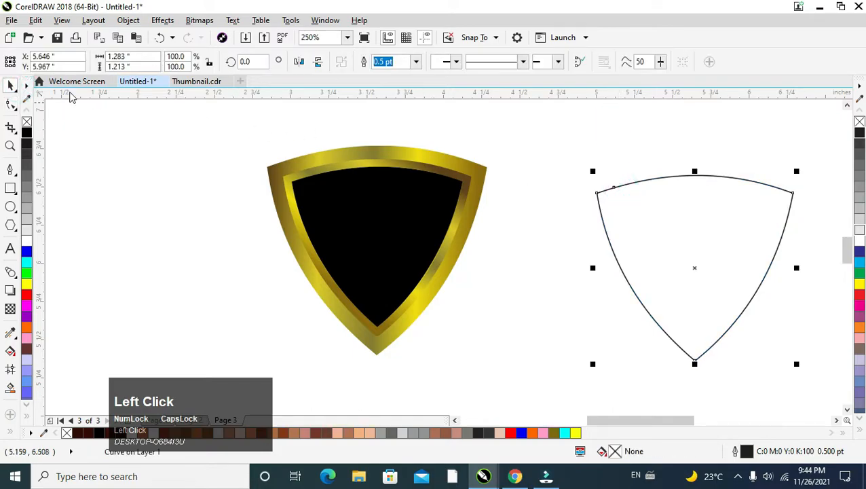
left_click(11, 104)
left_click_drag(597, 145, 791, 200)
left_click(793, 193)
left_click_drag(572, 169, 834, 382)
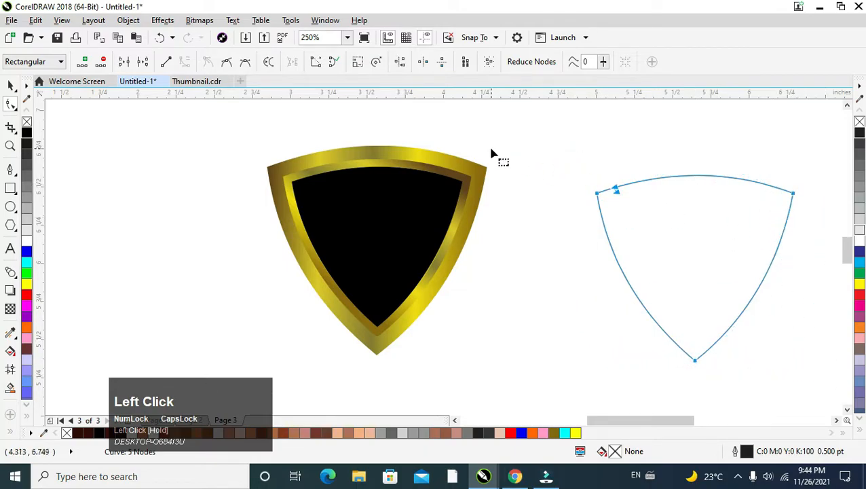
left_click(399, 61)
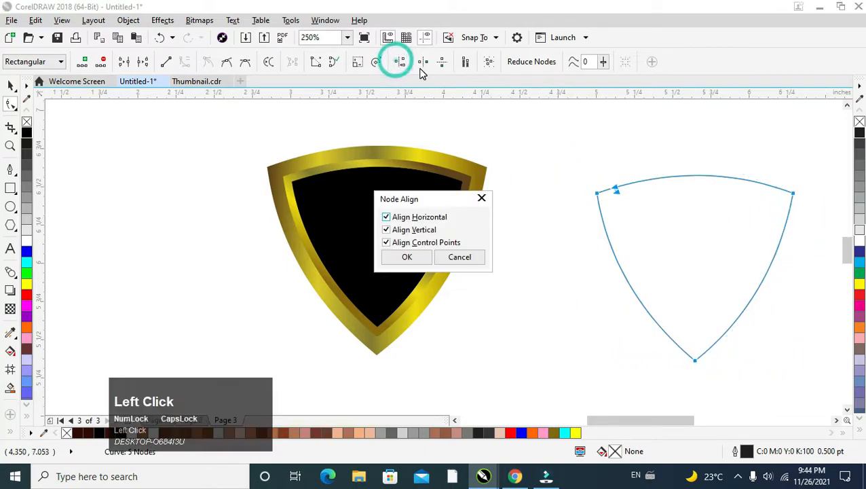
left_click(407, 256)
key("ctrl+z")
- Shift the outlined shield slightly to the left and undo the last edit
left_click(10, 86)
left_click(580, 174)
left_click(606, 192)
left_click_drag(605, 184, 649, 182)
left_click(11, 103)
key("ctrl+z")
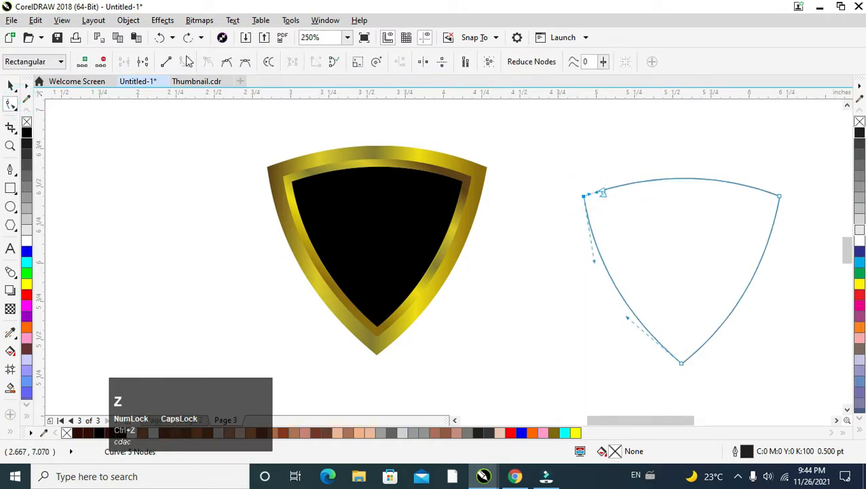
- Break the outlined shield's path at its upper-left, upper-right and bottom corner nodes
left_click(143, 62)
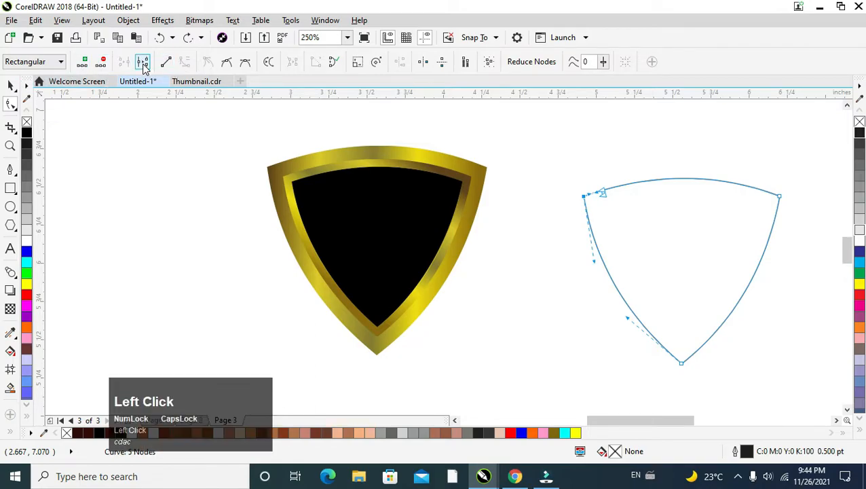
left_click_drag(810, 180, 667, 235)
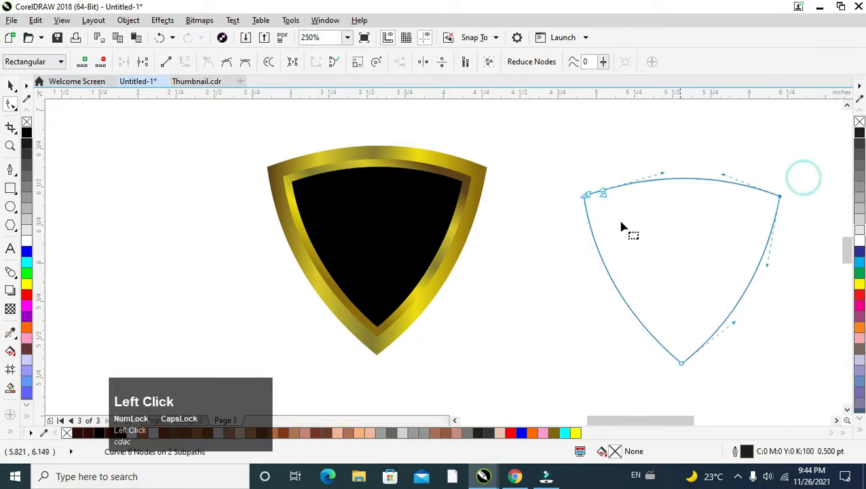
left_click(144, 62)
left_click_drag(647, 406, 749, 335)
left_click(377, 112)
left_click(10, 85)
left_click(534, 110)
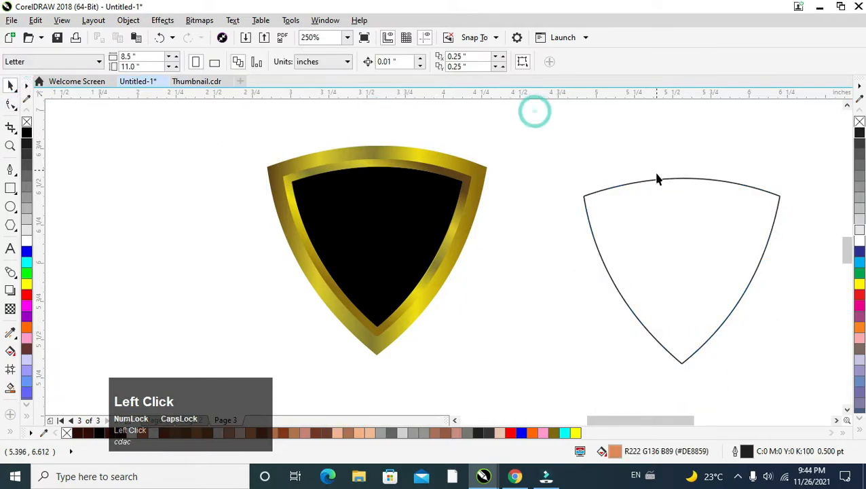
- Try deleting the outlined shield
left_click(657, 178)
key("Delete")
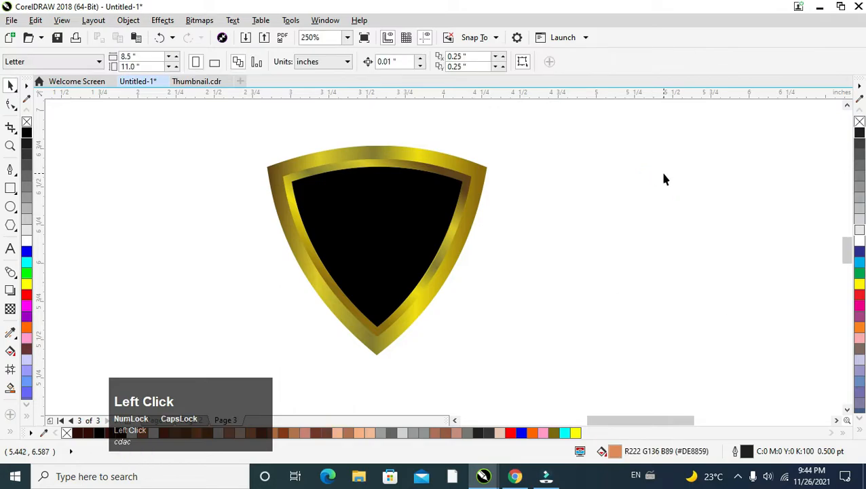
key("ctrl+z")
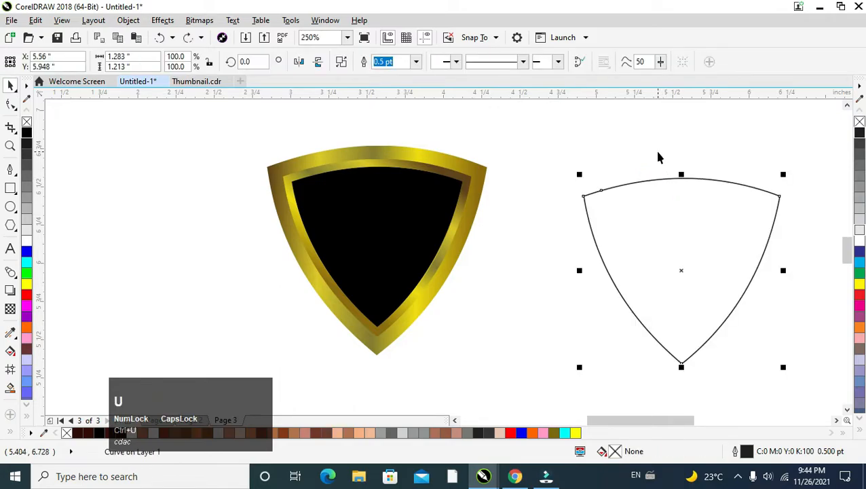
- Break the outlined shield apart into separate curve objects
left_click(627, 121)
left_click(650, 181)
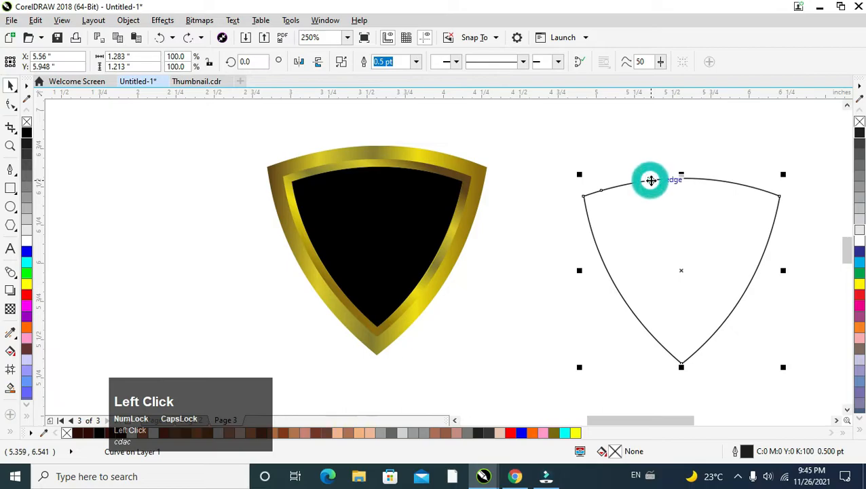
key("ctrl+k")
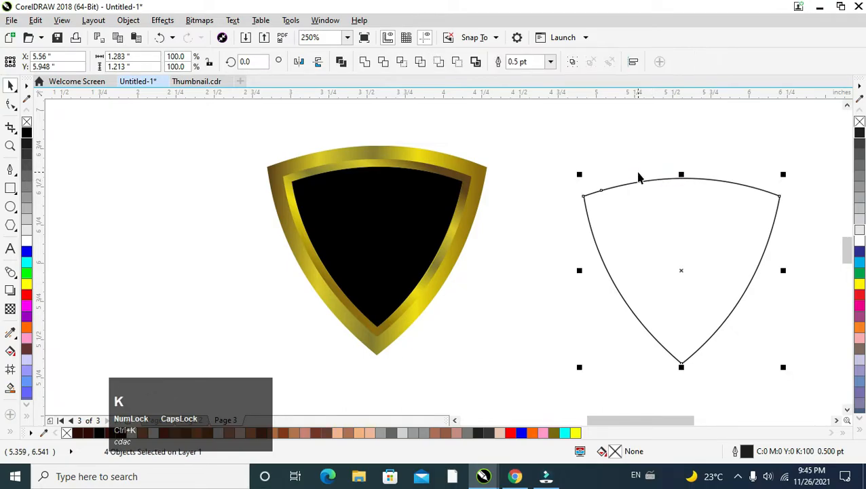
- Delete the top and right curves of the separated shield outline, keeping only the left curve
left_click(637, 167)
left_click(642, 183)
key("Delete")
left_click(759, 254)
key("Delete")
scroll(763, 258, "down", 1)
scroll(705, 278, "up", 1)
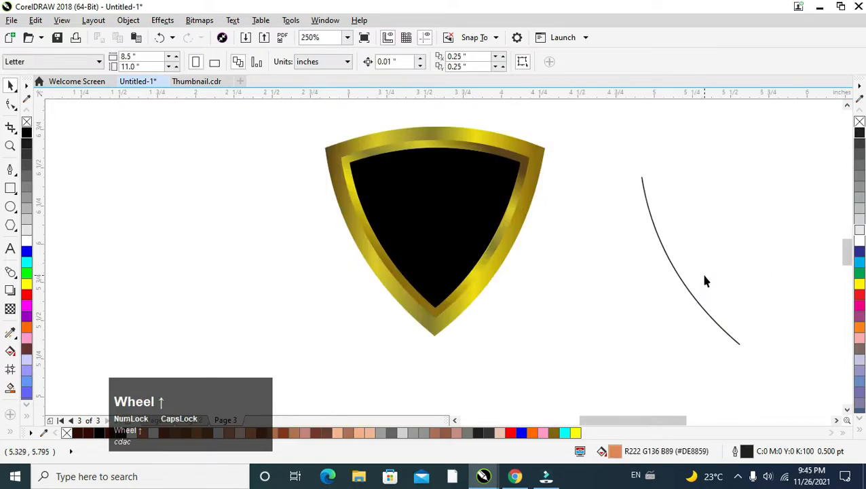
- Move the separated left shield curve slightly up and left, keeping it clear of the gold emblem
left_click(669, 258)
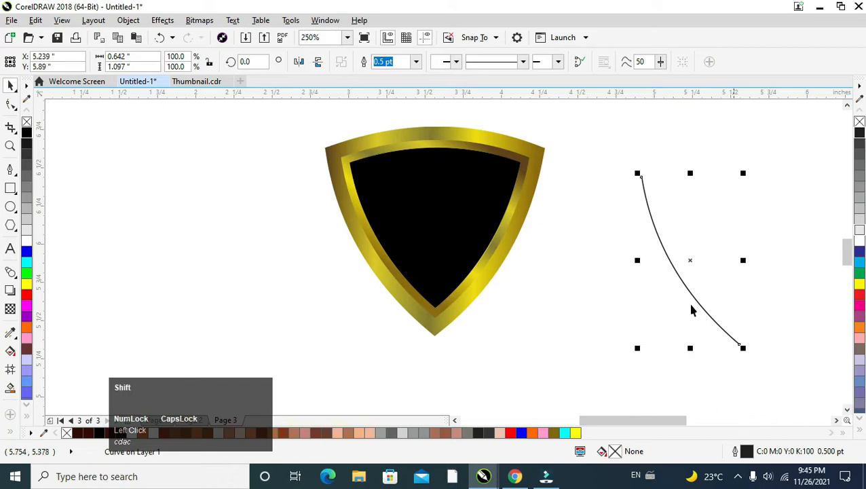
left_click(548, 306)
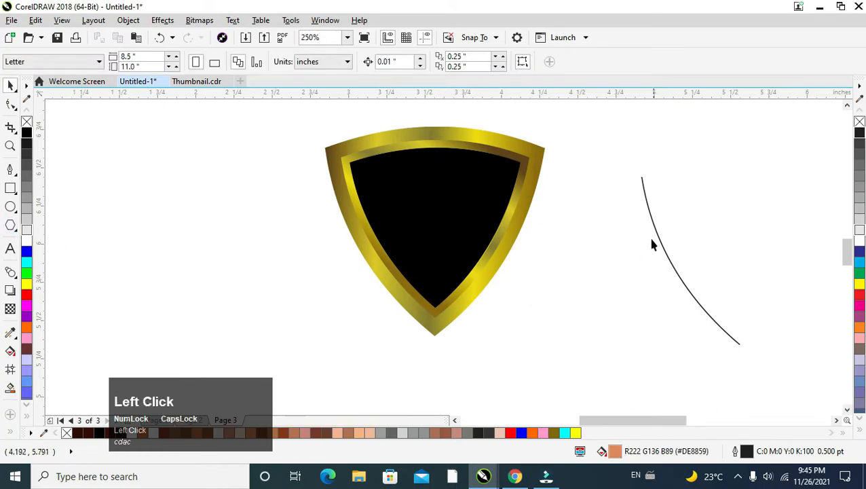
left_click_drag(652, 230, 724, 331)
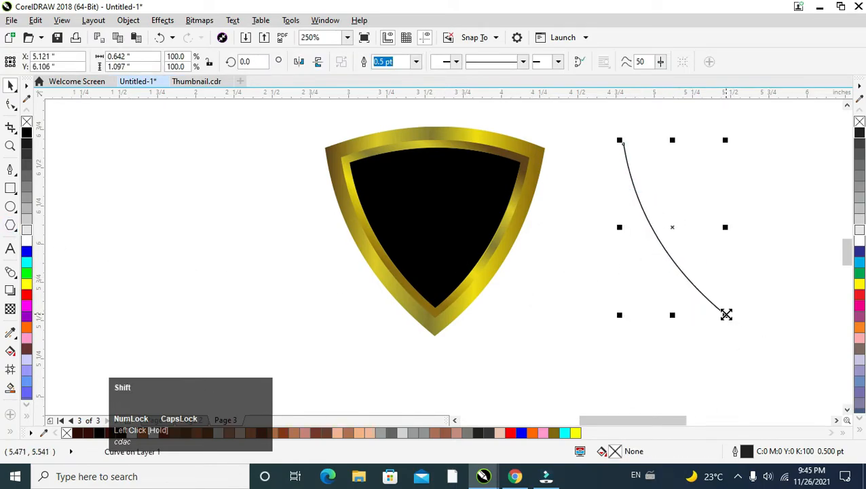
- Draw an unfilled circle about 0.36 inches in diameter in the empty area left of the shield
left_click(10, 210)
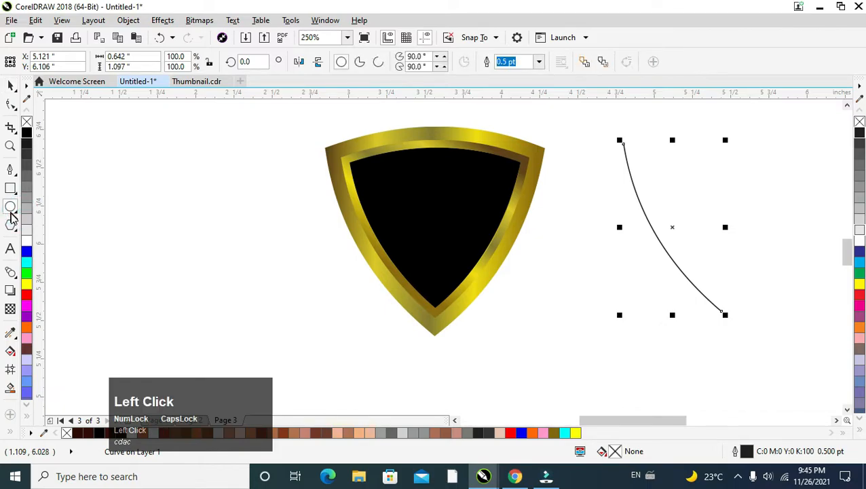
left_click_drag(93, 194, 154, 255)
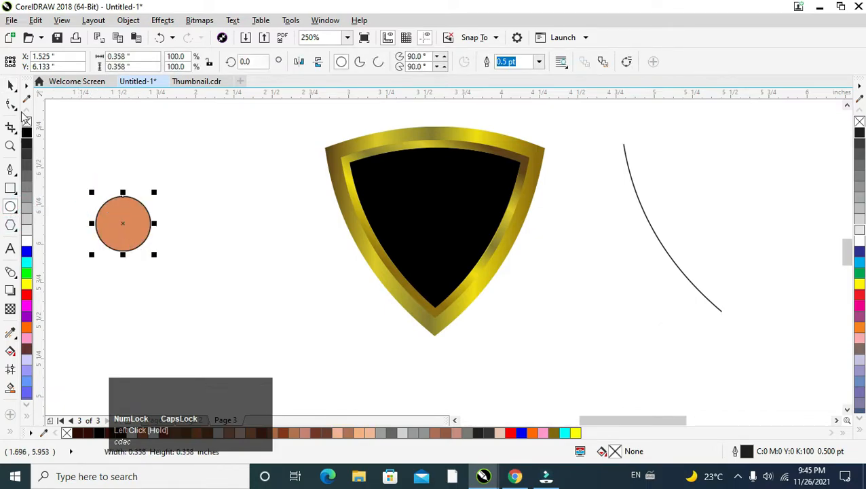
left_click(12, 86)
left_click(27, 122)
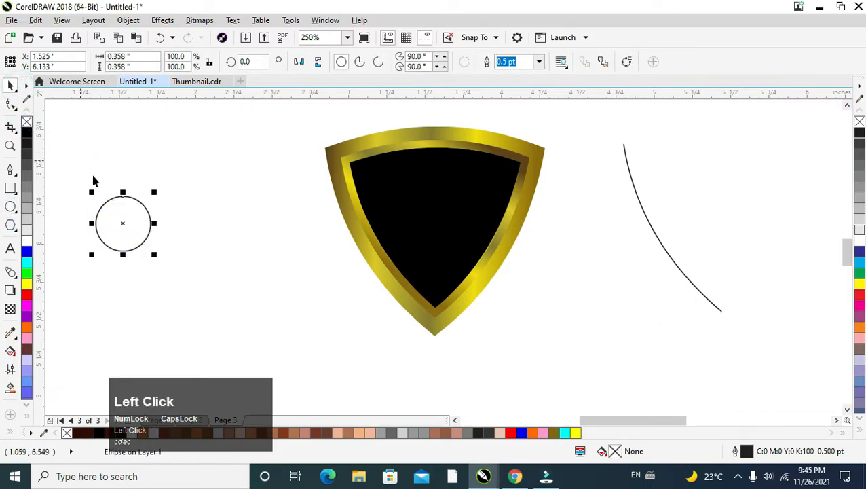
- Duplicate the circle horizontally to the right so the two circles partly overlap
left_click_drag(121, 225, 161, 231)
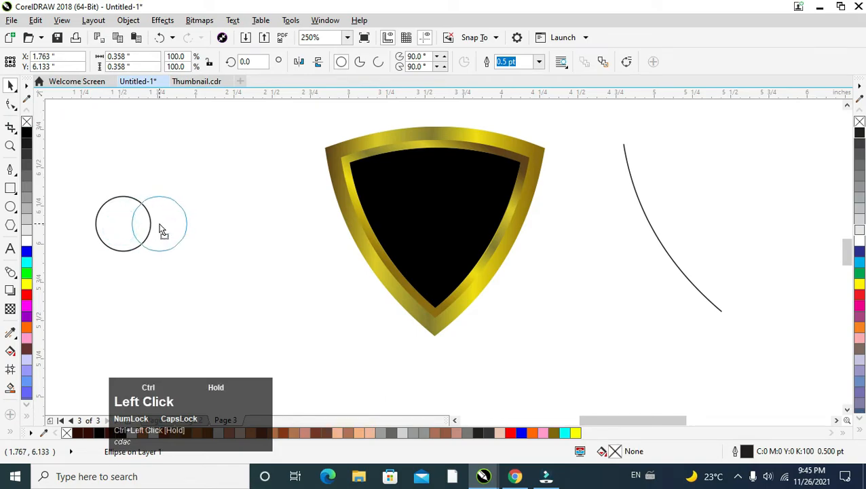
right_click(161, 231)
left_click(150, 172)
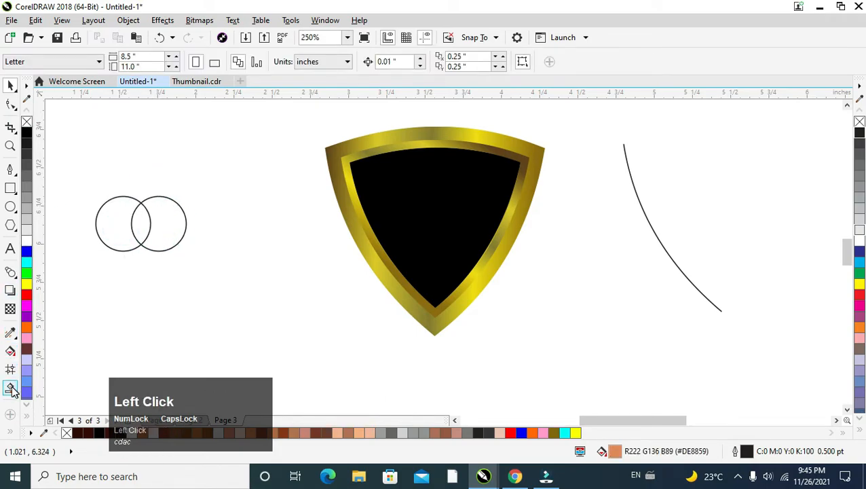
- Create a separate leaf shape from the overlap of the two circles with Smart Fill
left_click(11, 389)
left_click(142, 221)
left_click(11, 86)
- Delete both circles and remove the fill from the remaining leaf shape
left_click(109, 198)
key("Delete")
left_click(168, 230)
key("Delete")
left_click(144, 224)
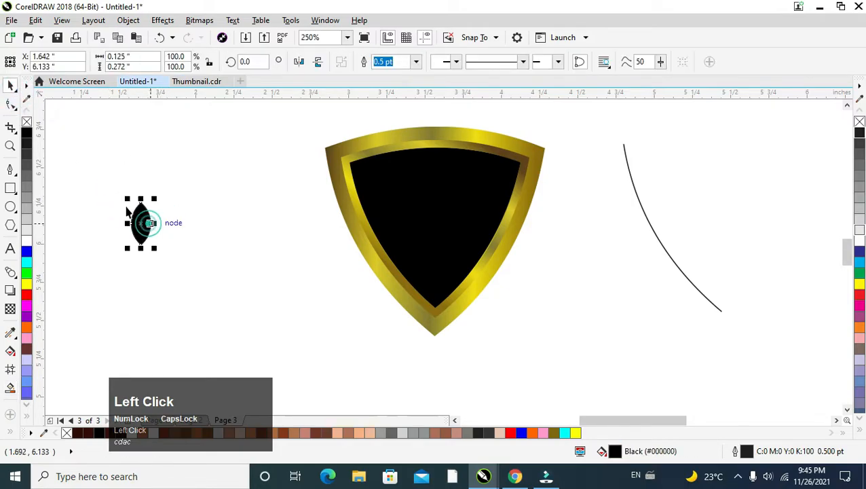
left_click(27, 123)
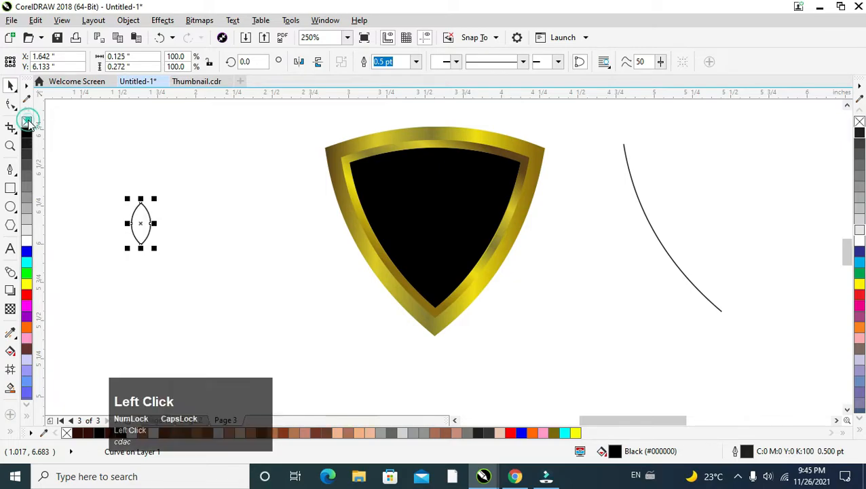
- Draw a narrow triangle about 0.08 by 0.28 inches with the Pen tool, from inside the leaf's tip past its base
scroll(140, 217, "up", 1)
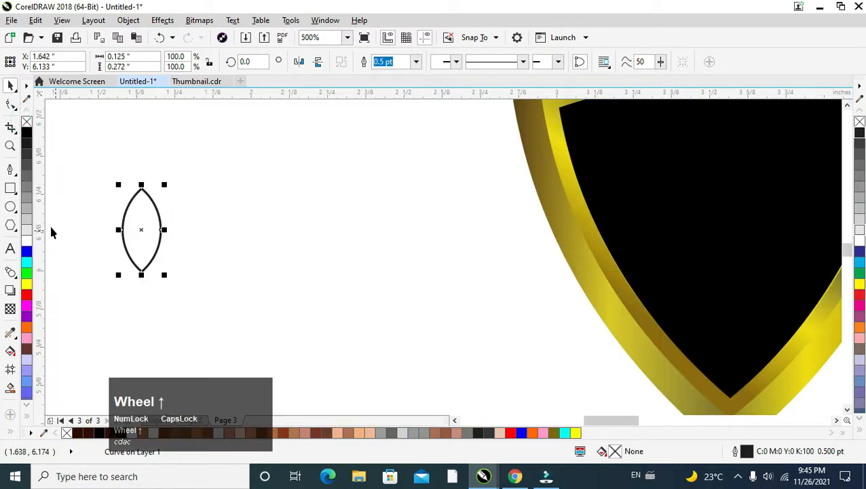
left_click(12, 169)
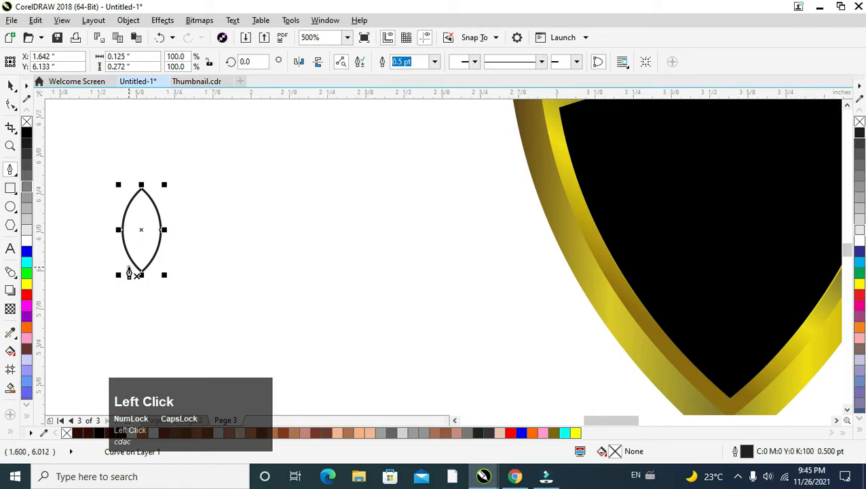
left_click(129, 268)
left_click(142, 196)
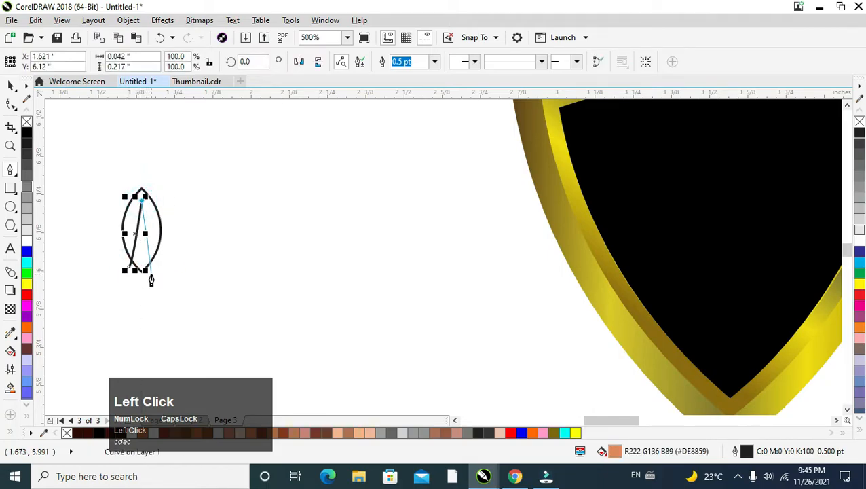
left_click(151, 286)
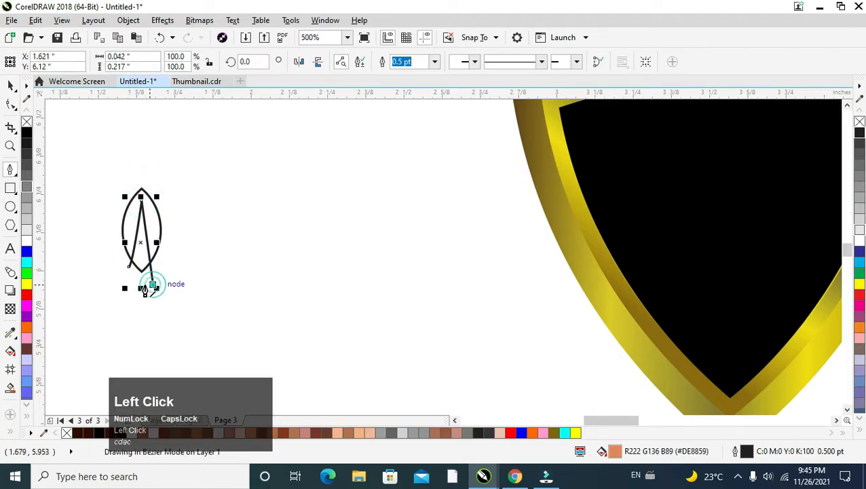
left_click(129, 269)
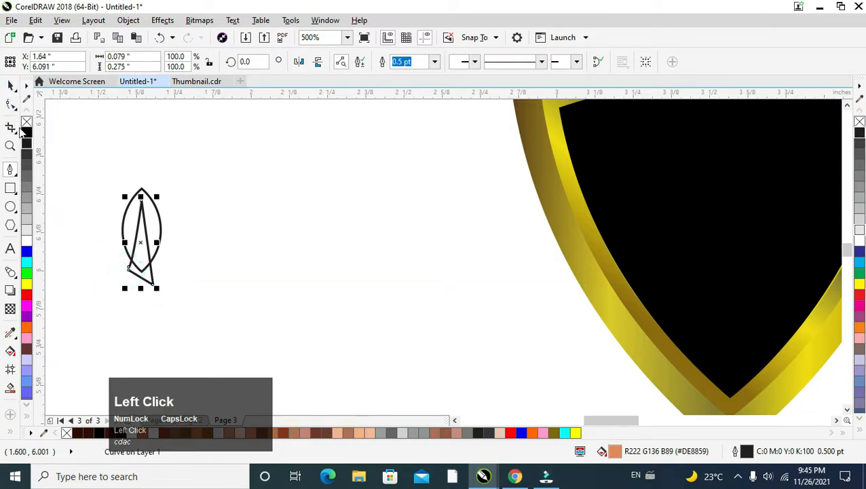
left_click(11, 84)
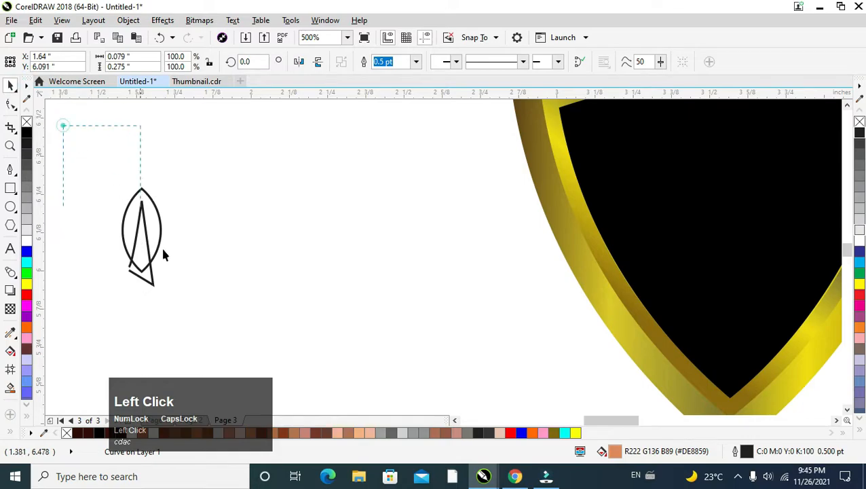
- Try trimming the leaf with the triangle and moving the triangle away to the right
left_click_drag(151, 235, 228, 292)
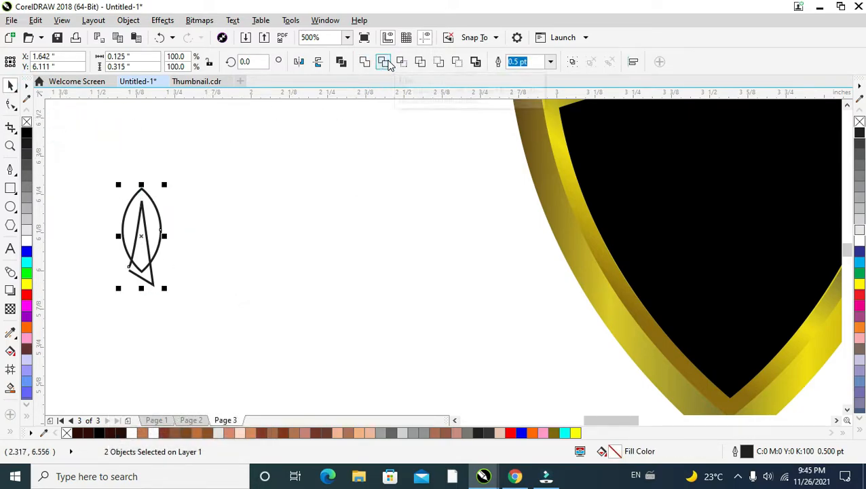
left_click(391, 63)
left_click(272, 216)
left_click(153, 277)
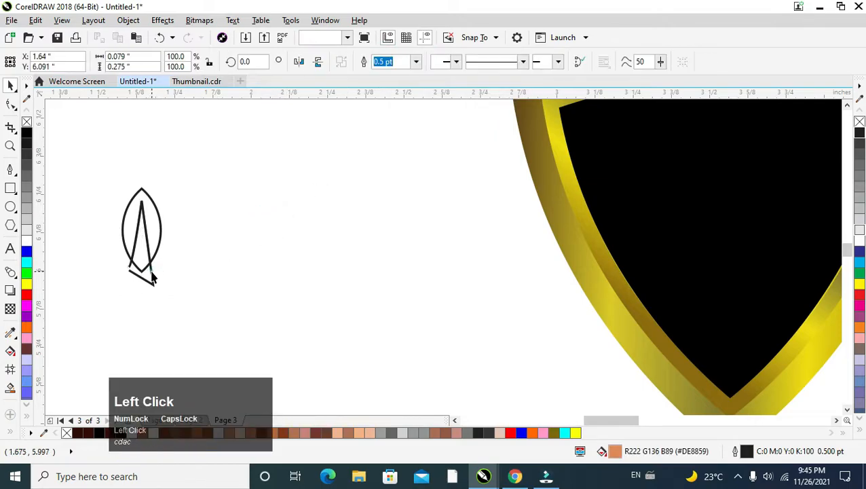
left_click_drag(153, 277, 278, 285)
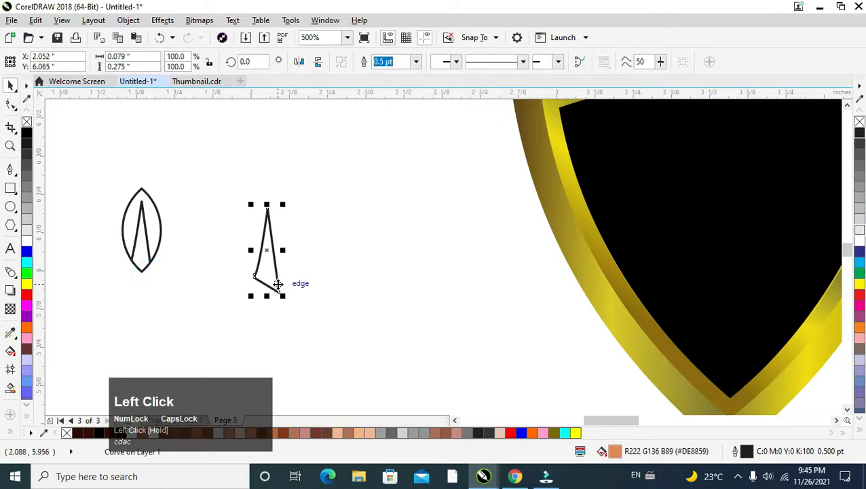
- Try reshaping the trimmed leaf's lower-left edge with the Shape tool
left_click(144, 231)
scroll(145, 231, "up", 1)
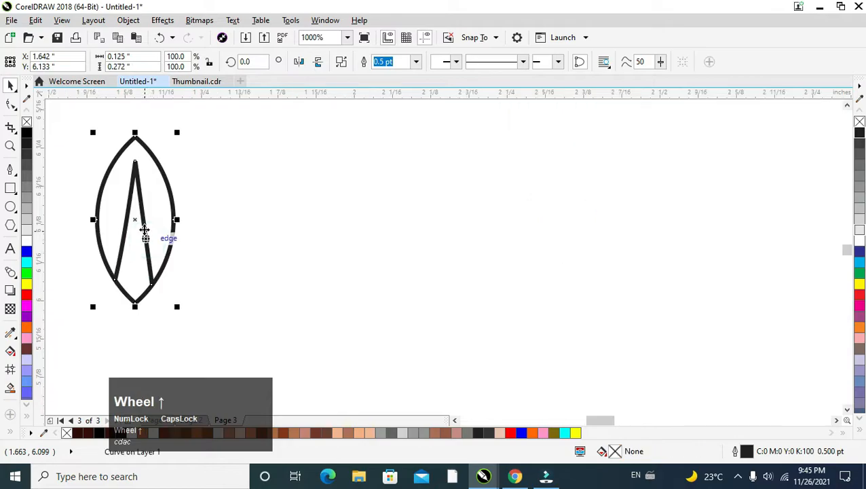
left_click(12, 105)
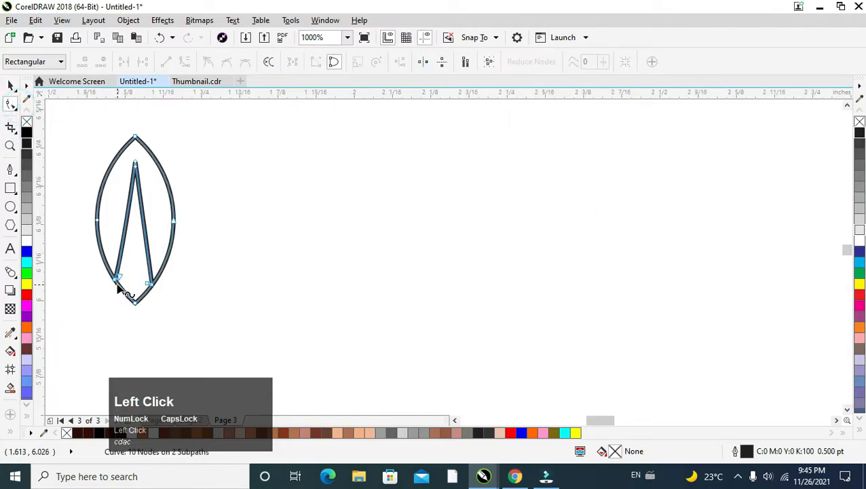
left_click_drag(119, 286, 141, 300)
key("ctrl+z")
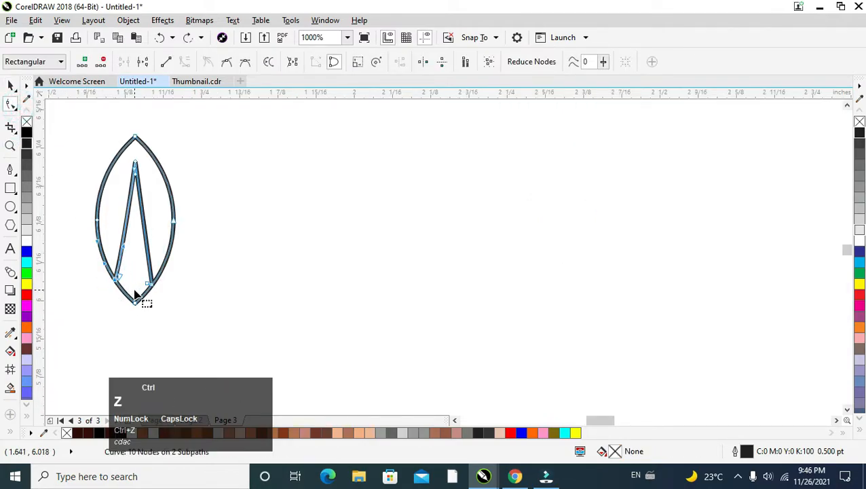
- Undo the triangle's move and the trim of the leaf
left_click(10, 87)
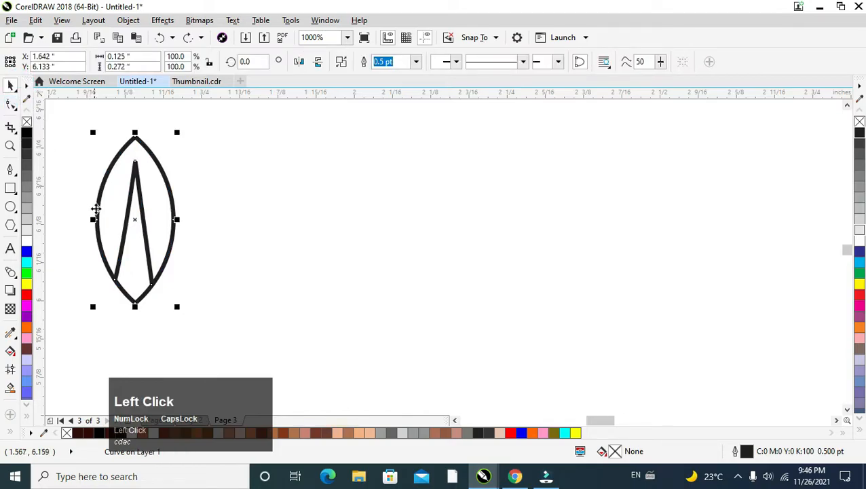
key("ctrl+z")
key("ctrl+z")
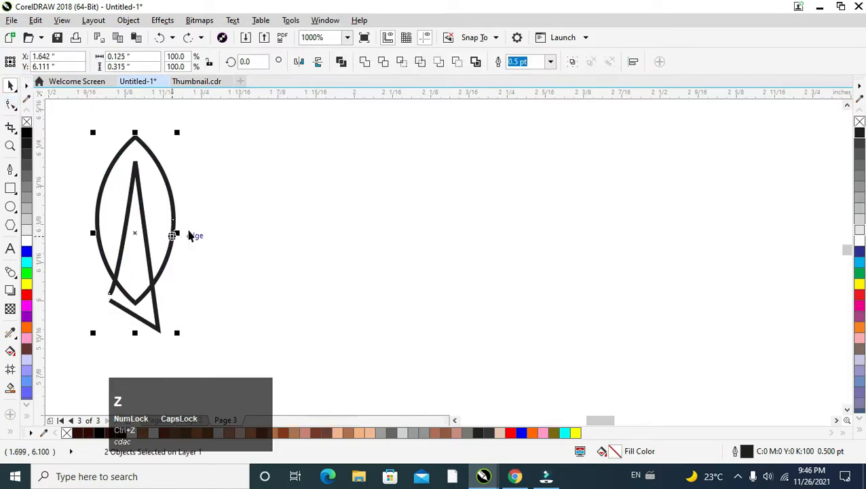
- Narrow the triangle to about 0.035 inches wide and center it within the leaf
left_click(195, 233)
left_click(129, 223)
left_click(126, 223)
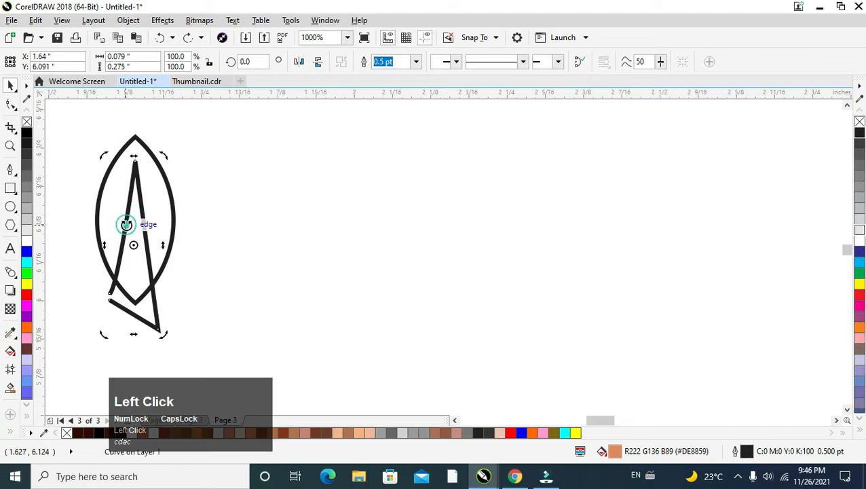
left_click(122, 230)
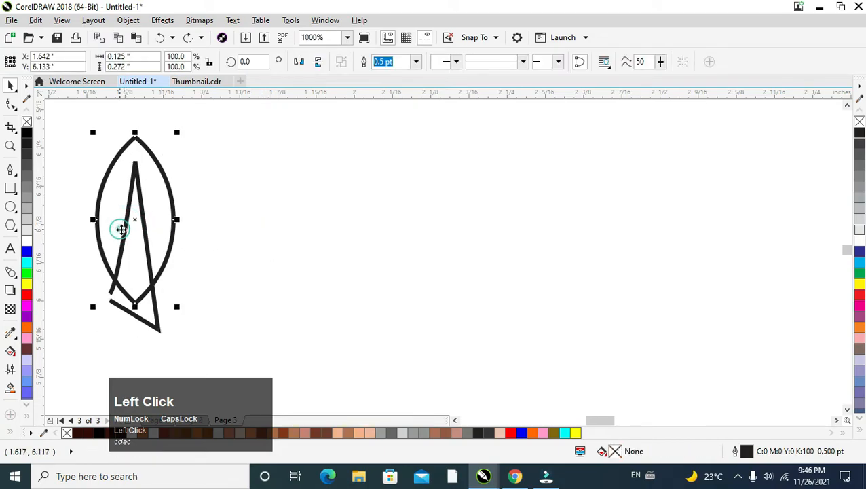
left_click(124, 239)
left_click_drag(104, 244, 144, 245)
left_click_drag(145, 246, 144, 248)
left_click(204, 239)
- Trim the leaf with the narrowed triangle and delete the triangle, leaving a thin vein cut-out
left_click_drag(218, 120, 95, 339)
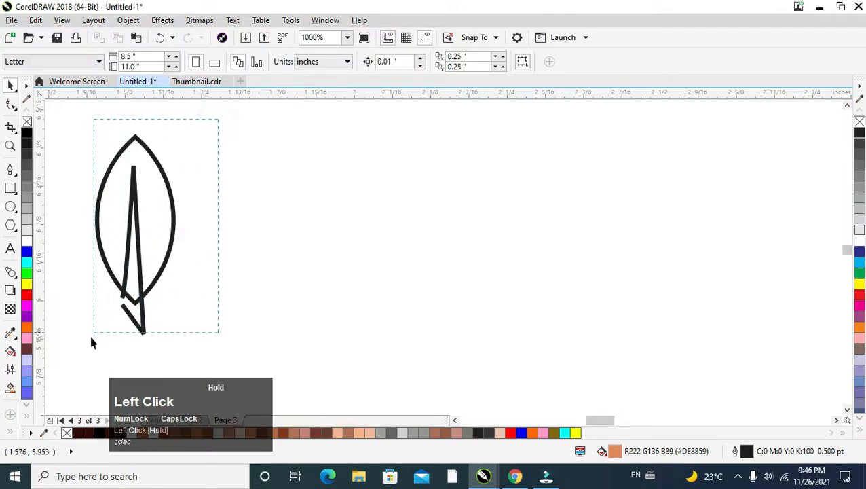
left_click_drag(75, 366, 75, 365)
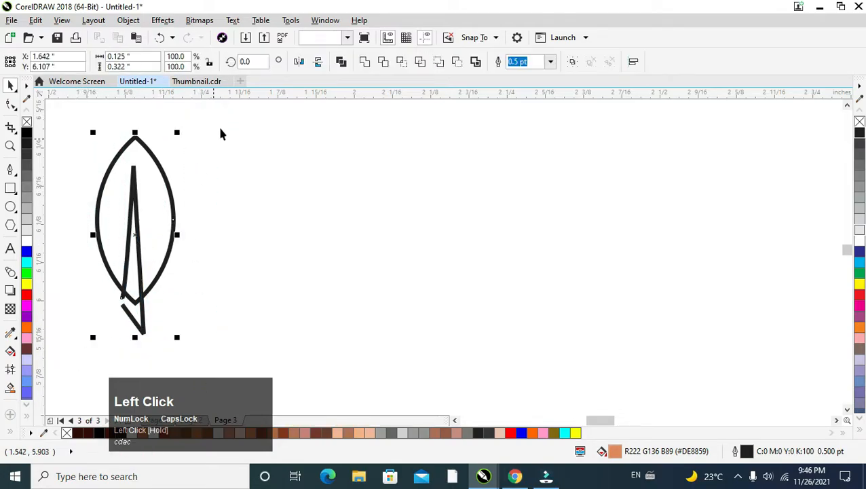
left_click(383, 62)
left_click(146, 317)
left_click(142, 320)
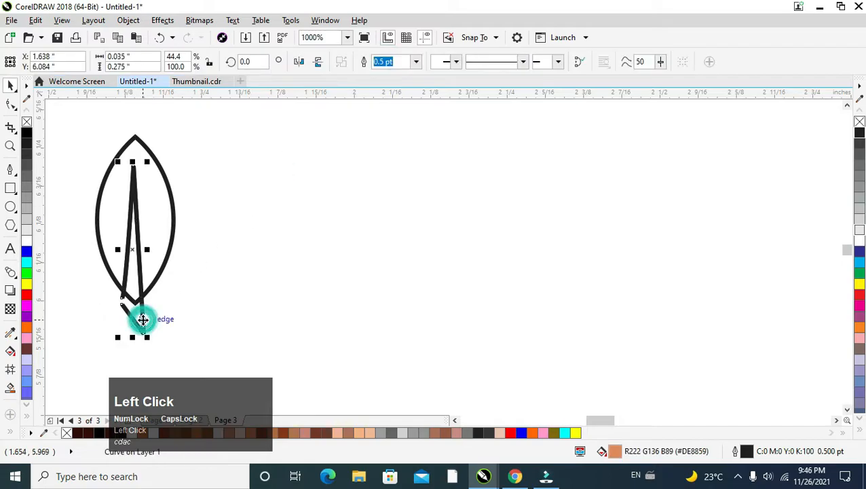
key("Delete")
scroll(166, 284, "down", 2)
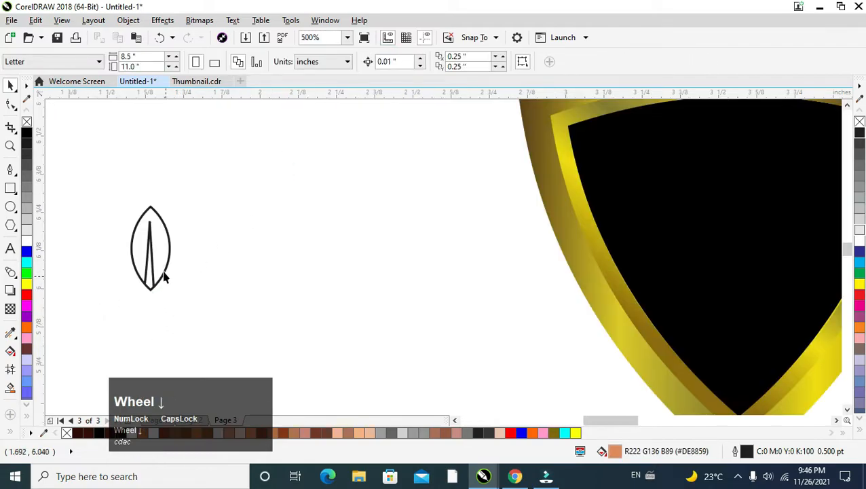
- Rotate the trimmed leaf about 94 degrees so it lies nearly horizontal with the vein opening on the right
left_click(169, 253)
left_click(162, 241)
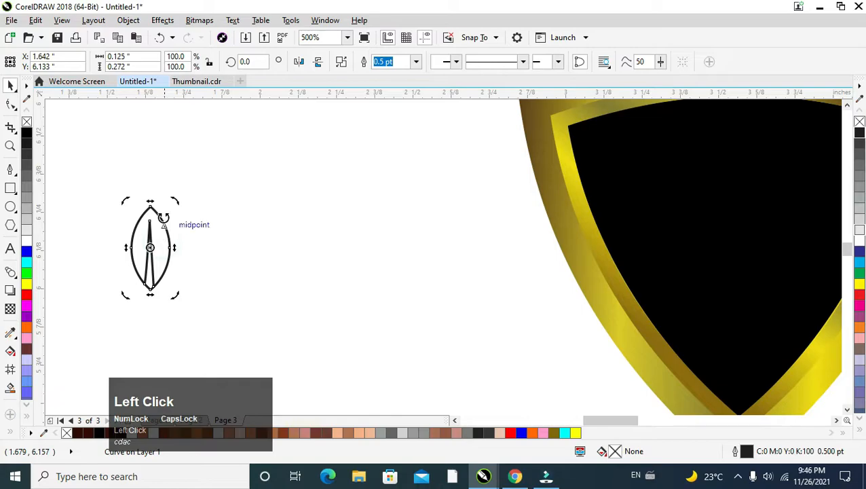
left_click(164, 226)
left_click(155, 233)
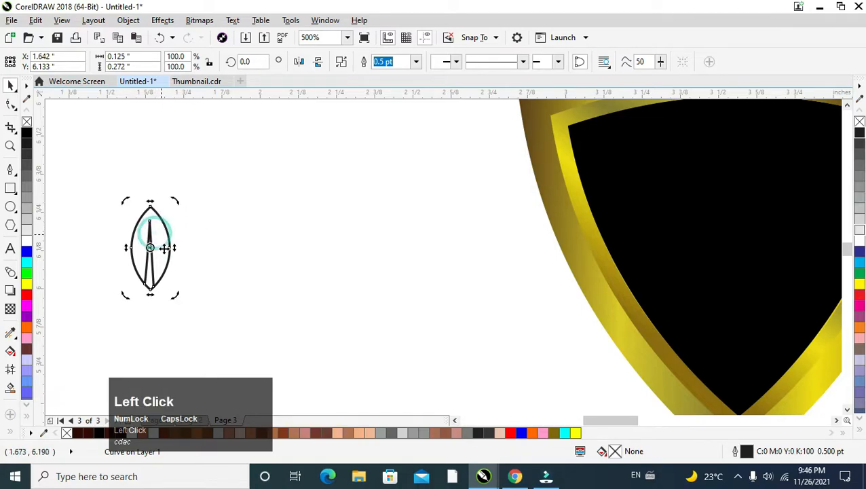
left_click_drag(177, 295, 195, 222)
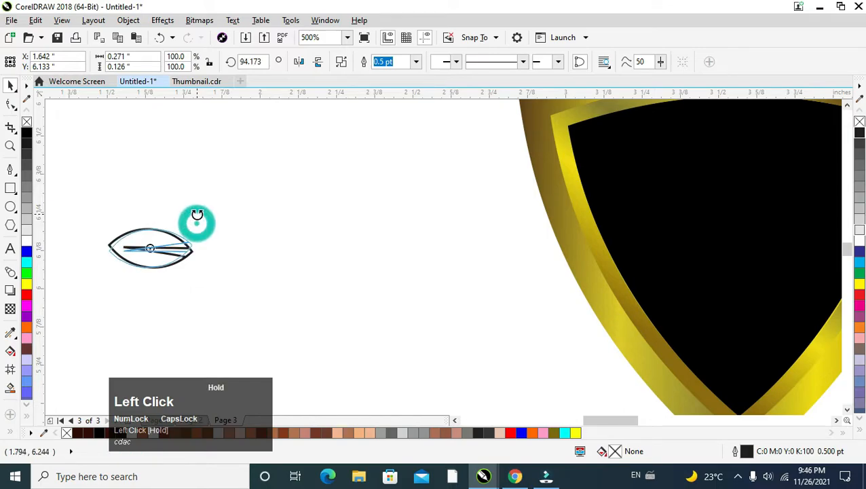
left_click(224, 219)
- Create a horizontally mirrored copy of the leaf to its right, with the two leaves meeting at their bases
scroll(224, 219, "down", 1)
scroll(204, 241, "up", 1)
left_click(203, 239)
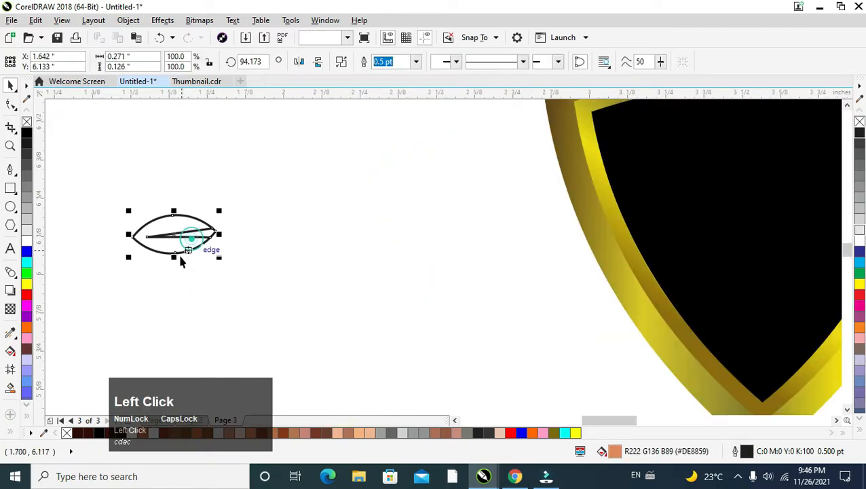
left_click_drag(135, 235, 256, 238)
key("ctrl+z")
left_click_drag(129, 235, 258, 257)
right_click(261, 242, "ctrl")
- Create a vertically mirrored copy of the leaf pair directly below it and delete the original upper pair
left_click_drag(104, 178, 338, 290)
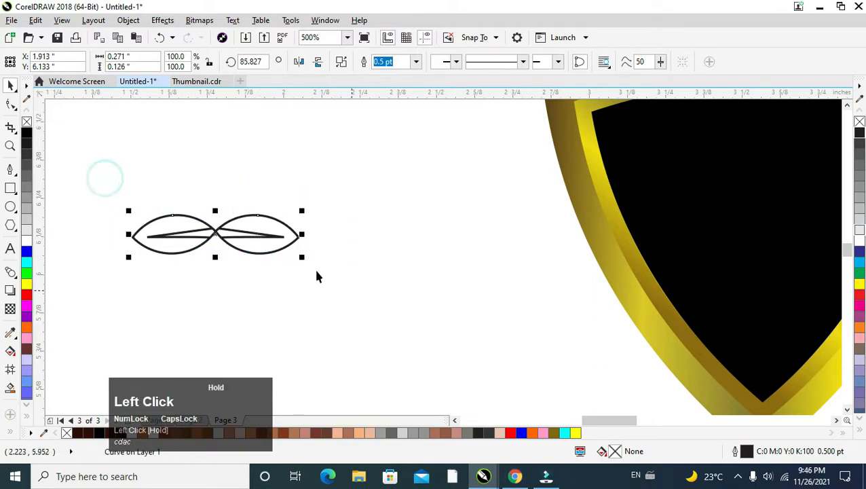
left_click_drag(216, 210, 226, 299)
right_click(227, 299, "ctrl")
left_click(242, 305)
left_click(252, 224)
left_click(202, 223, "shift")
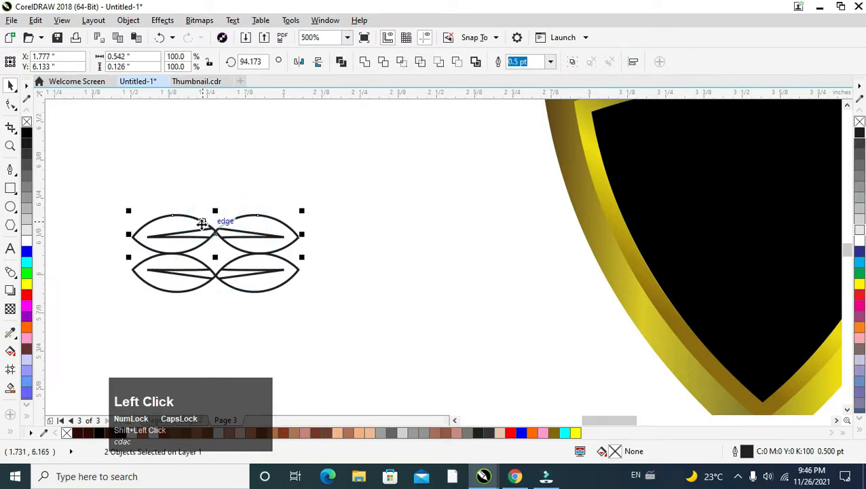
key("Delete")
left_click(284, 270)
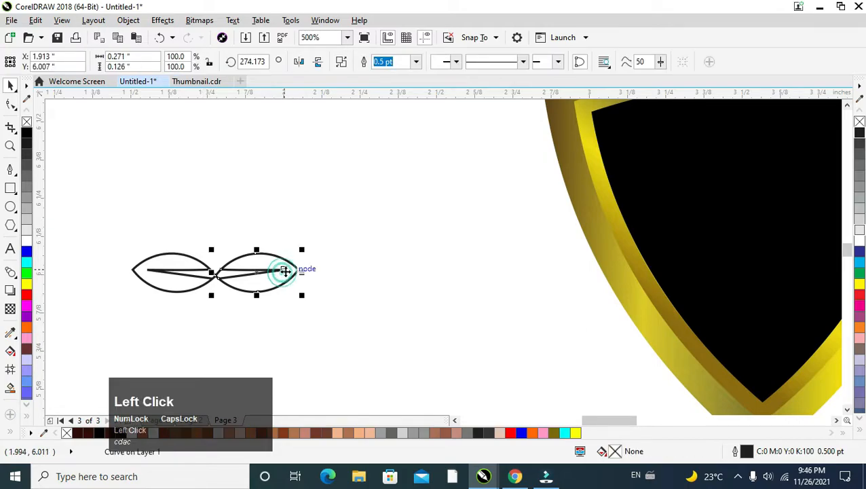
- Group the two leaves and copy the shield frame's gold gradient fill onto each of them
left_click_drag(99, 230, 343, 314)
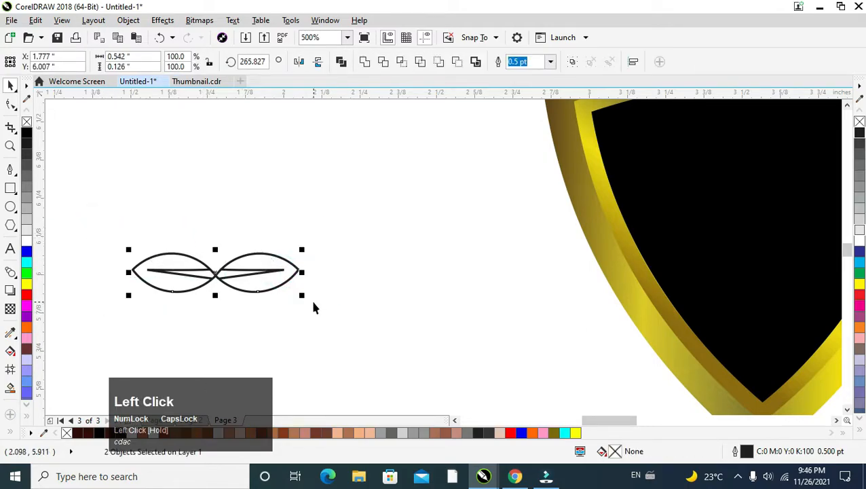
key("ctrl+g")
left_click(254, 307)
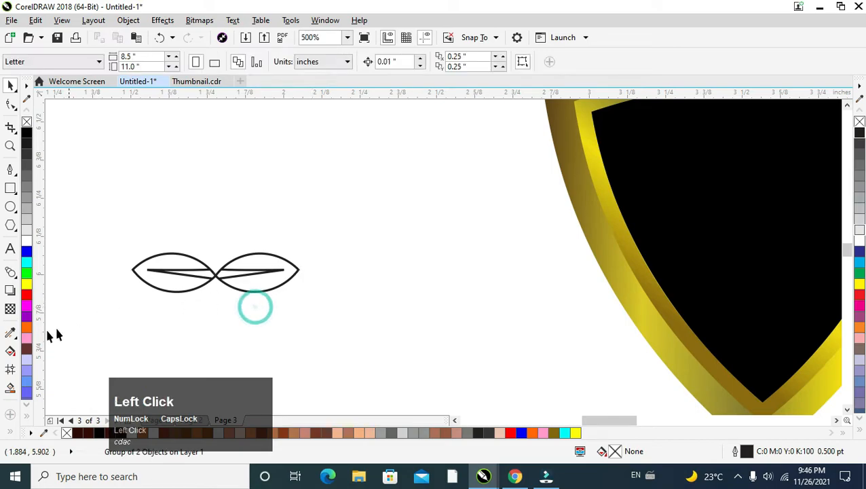
left_click_drag(11, 335, 100, 346)
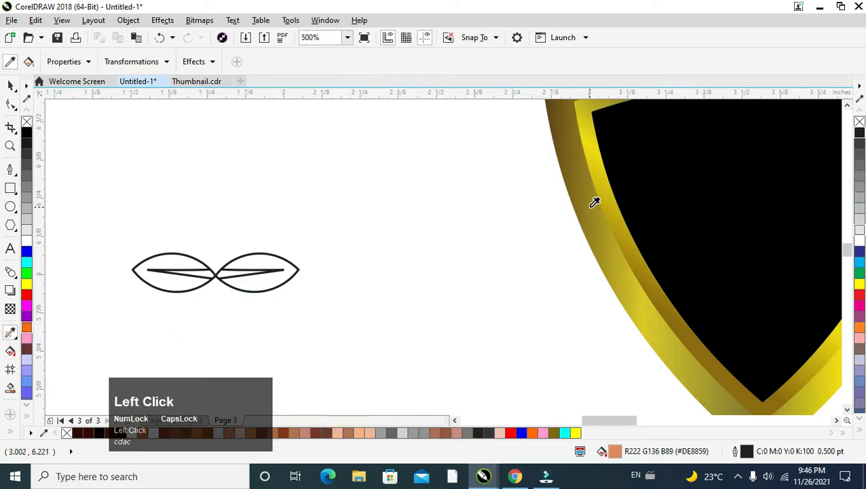
left_click(272, 259)
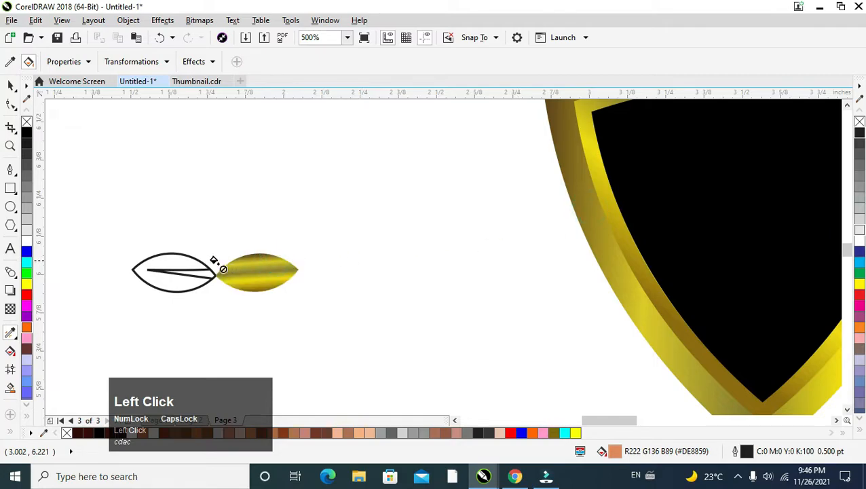
left_click(181, 258)
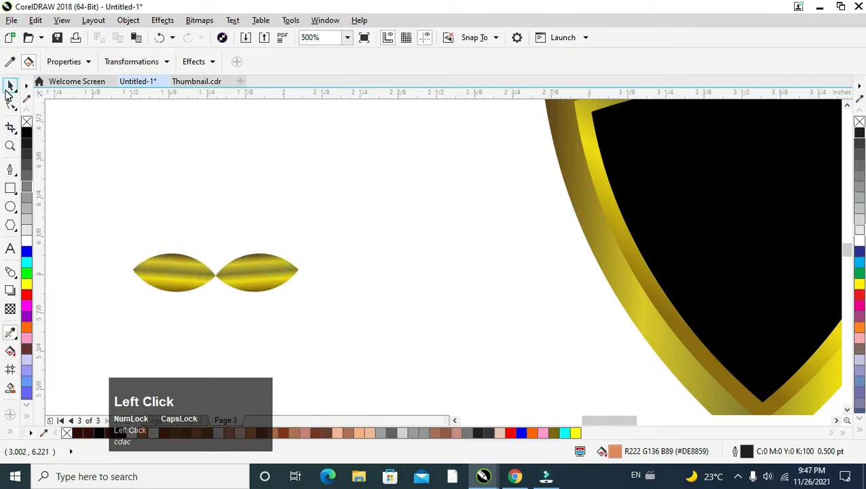
- Undo the gold fills and the grouping of the leaves, and delete the leaf pair
left_click(10, 86)
key("ctrl+z")
left_click(226, 290)
key("ctrl+z")
scroll(228, 290, "up", 2)
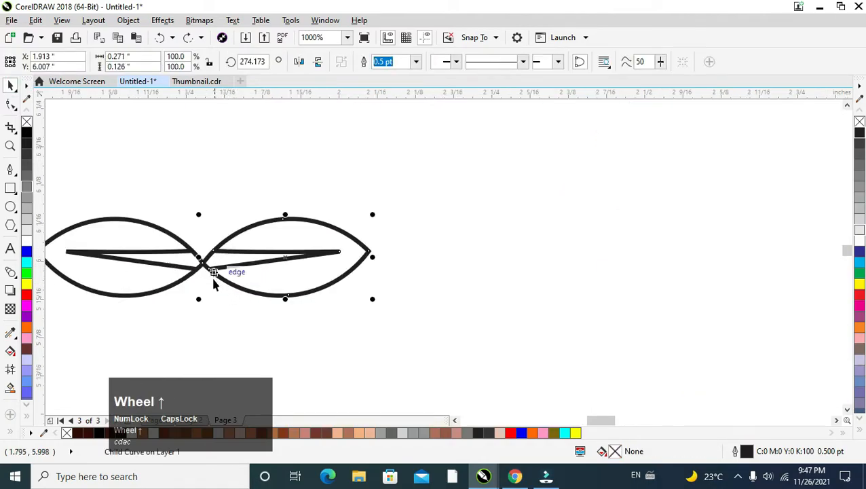
left_click_drag(222, 278, 261, 288)
left_click(257, 284)
left_click(240, 255)
key("ctrl+z")
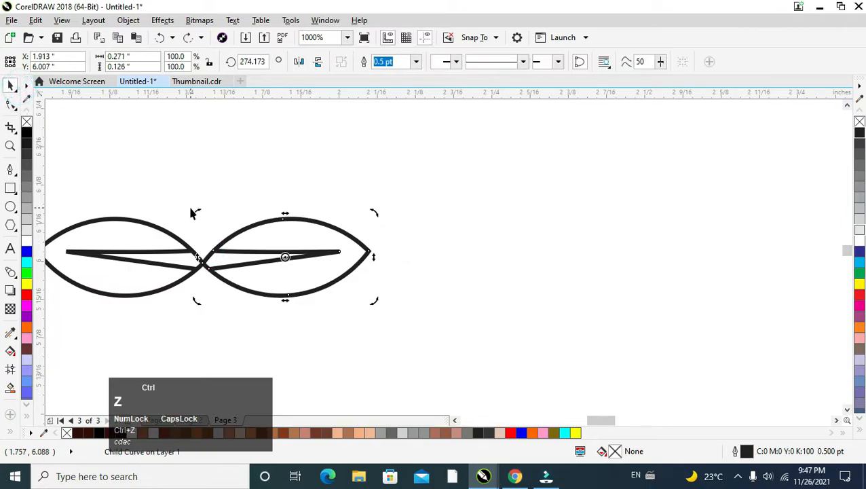
left_click_drag(93, 332, 144, 352)
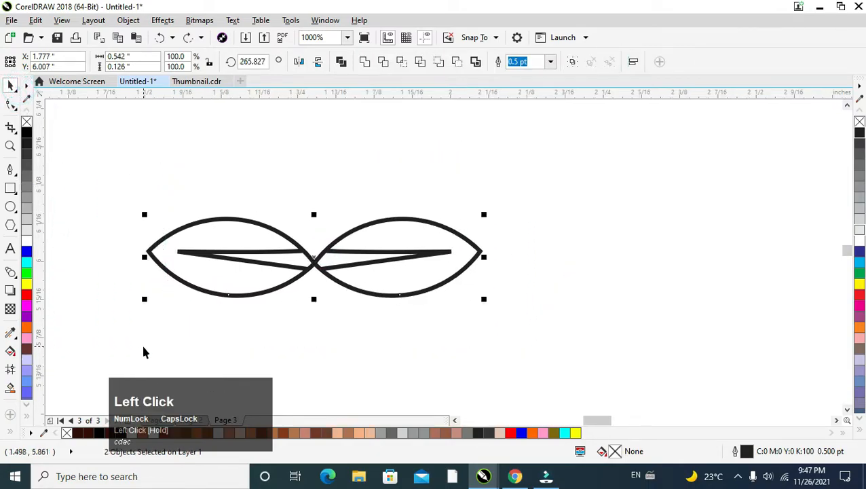
key("Delete")
- Draw a circle about 0.135 inches in diameter in the empty area beside the shield and remove its fill
left_click(11, 209)
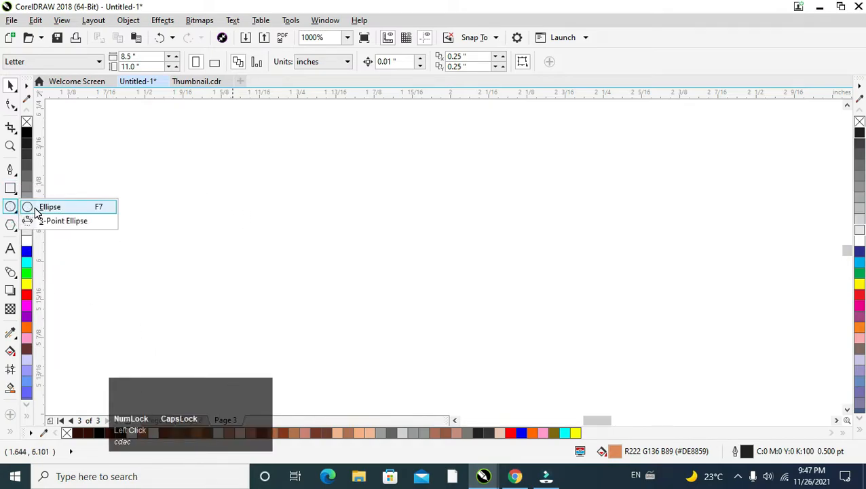
left_click(35, 207)
left_click_drag(142, 186, 186, 229)
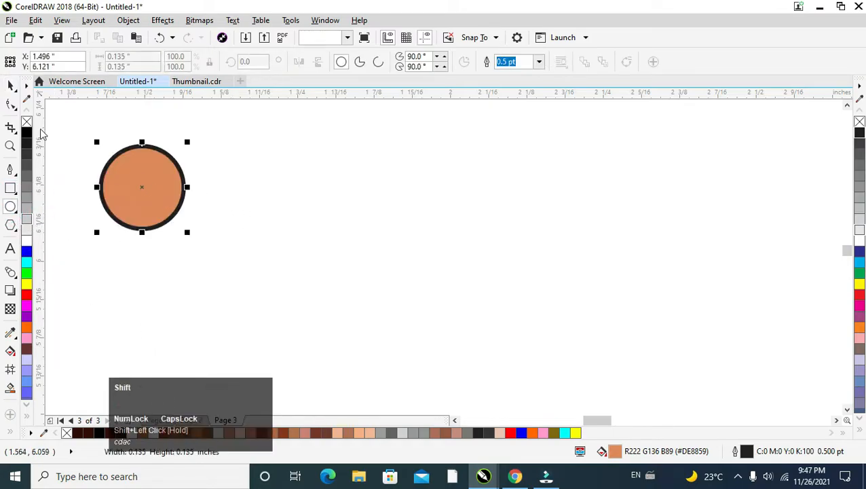
left_click(12, 85)
left_click(28, 121)
left_click(26, 122)
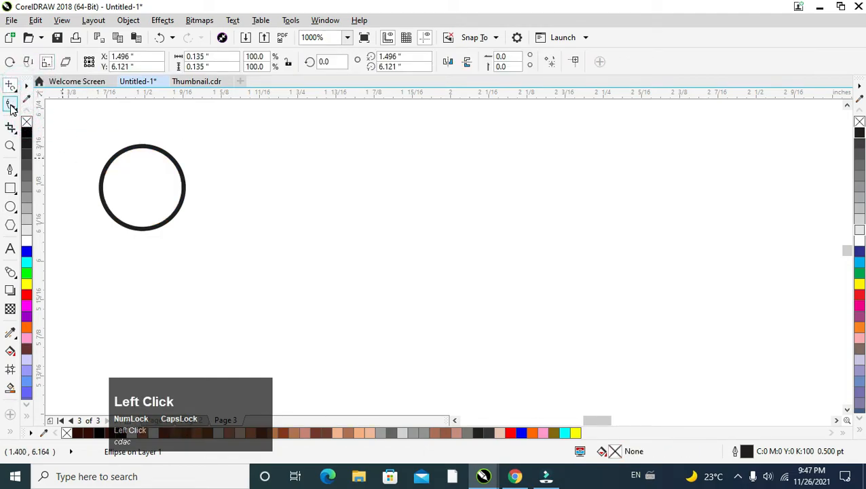
- Create a horizontally mirrored copy of the circle and move it so the two circles overlap by almost half
left_click(11, 104)
left_click(11, 85)
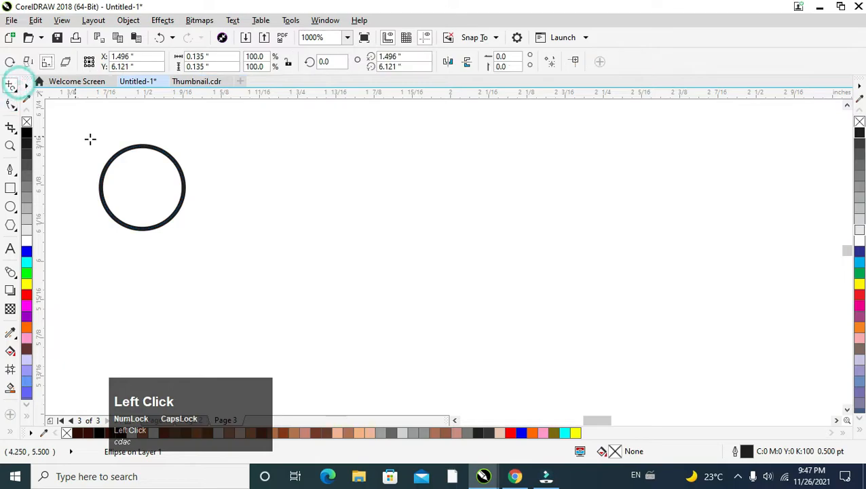
left_click(125, 149)
left_click(10, 103)
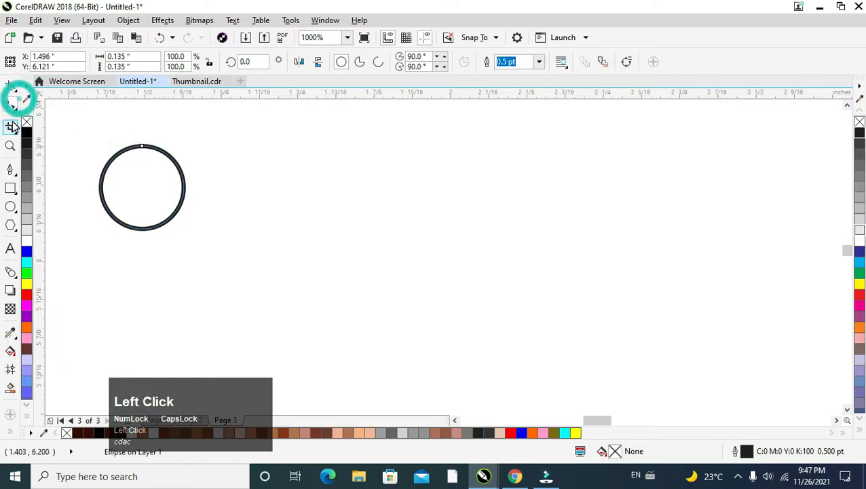
left_click(14, 86)
left_click(36, 85)
left_click_drag(100, 185, 174, 185)
right_click(174, 186)
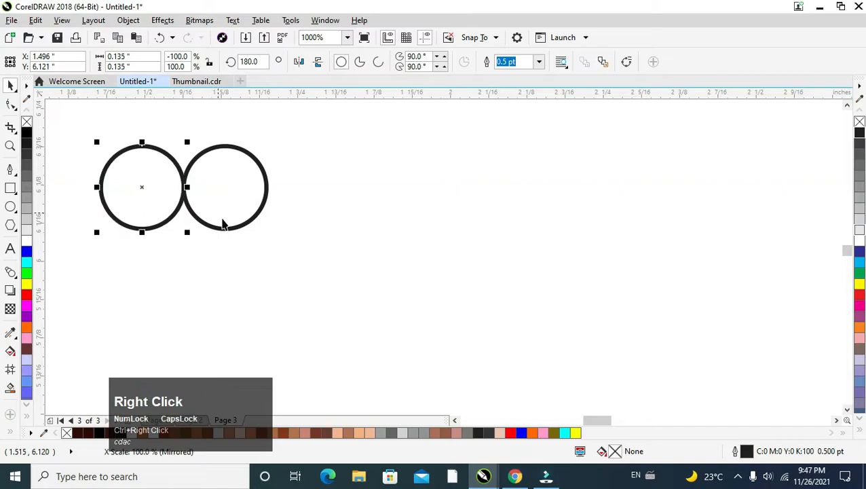
left_click(224, 229)
left_click_drag(223, 230, 190, 227)
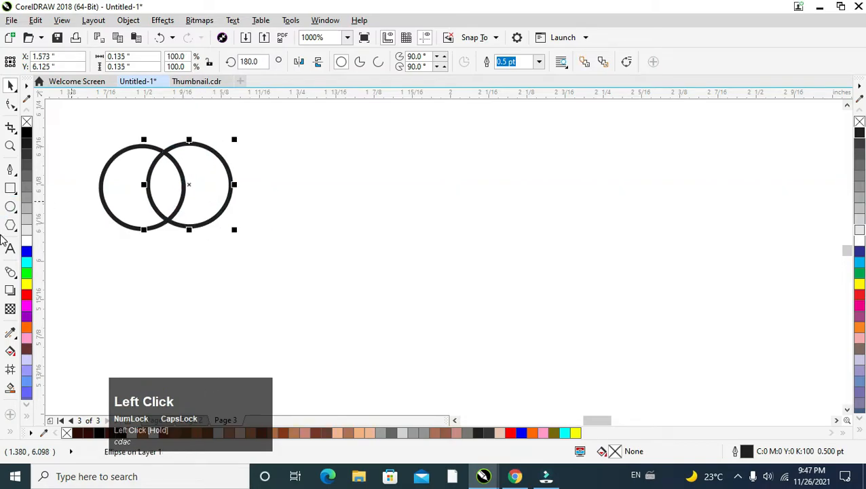
- Use Smart Fill on the overlap of the two circles and delete both circles, leaving the leaf shape
left_click(10, 389)
left_click(163, 177)
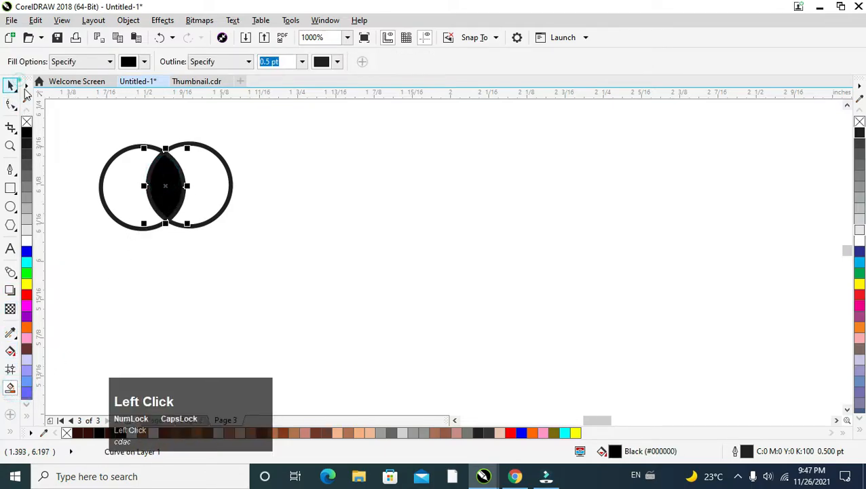
left_click(15, 86)
left_click(145, 173)
left_click(126, 170)
key("Delete")
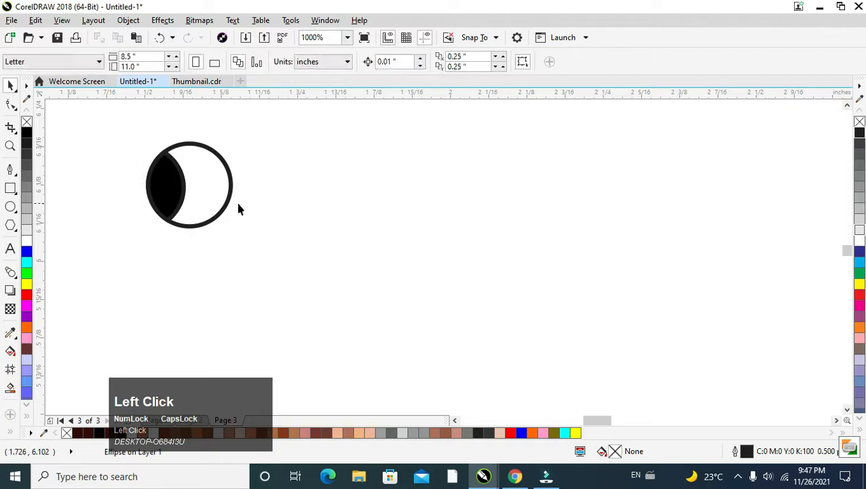
left_click(224, 193)
key("Delete")
- Remove the leaf's fill and enlarge it to about 0.125 by 0.238 inches
left_click(178, 187)
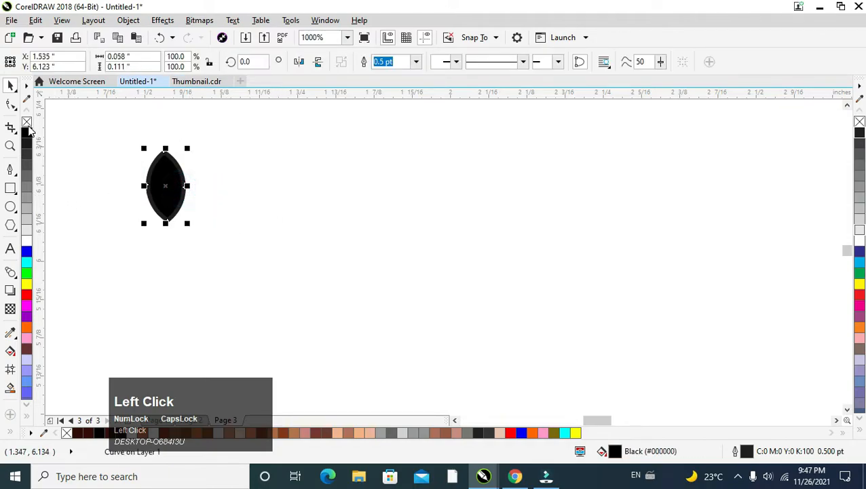
left_click(28, 123)
left_click_drag(105, 133, 252, 250)
- Draw a narrow triangle about 0.048 by 0.222 inches from inside the leaf's tip past its base, without a fill
left_click(14, 174)
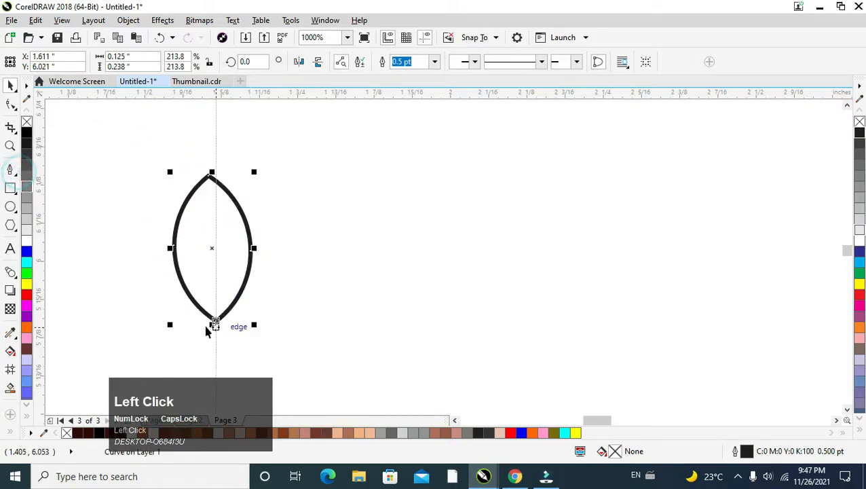
left_click(195, 323)
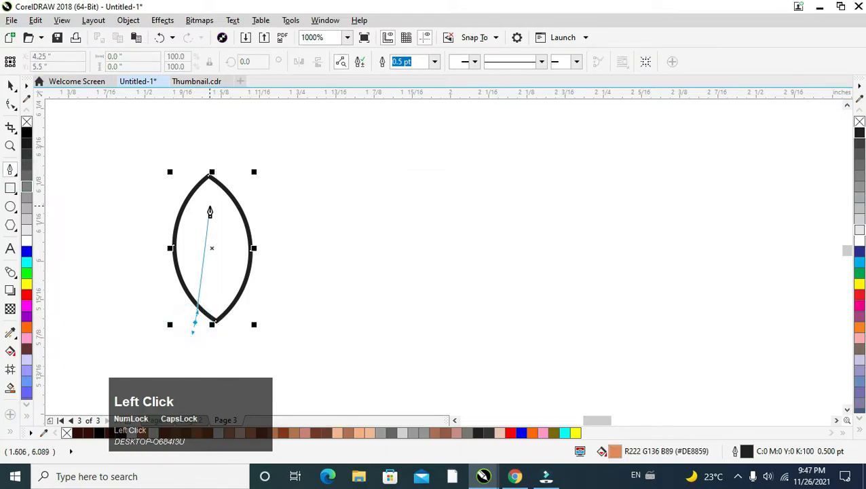
left_click(211, 201)
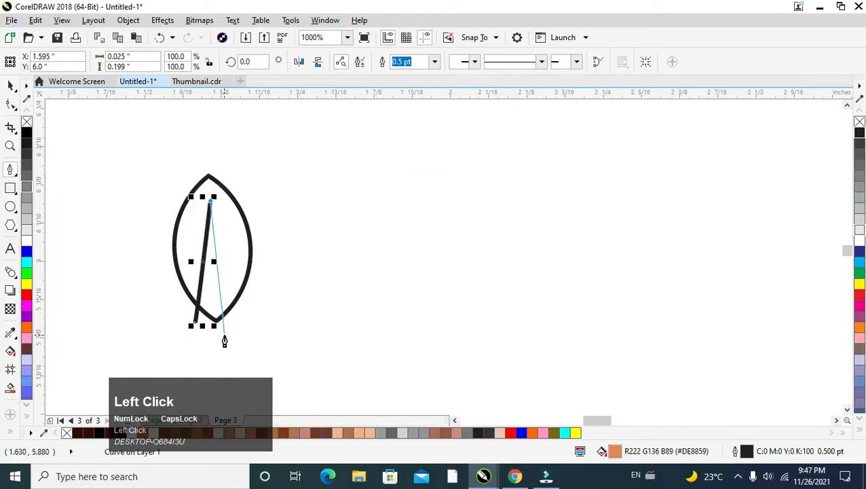
left_click(225, 334)
left_click(196, 323)
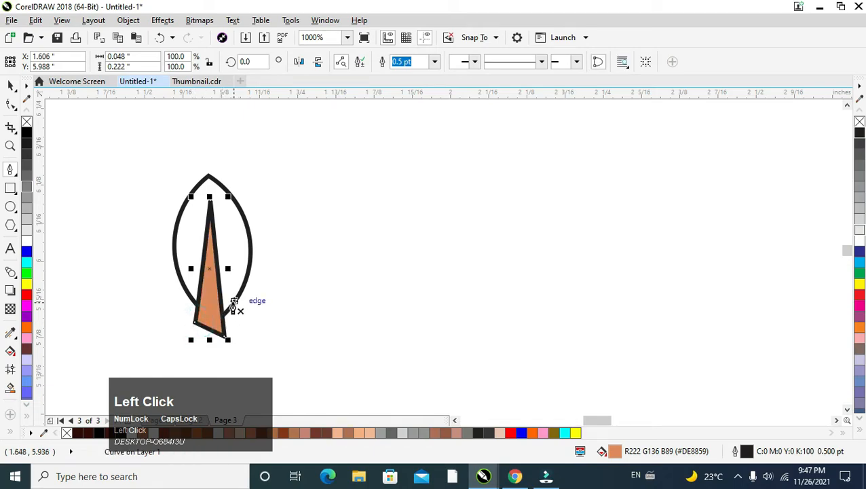
left_click(10, 86)
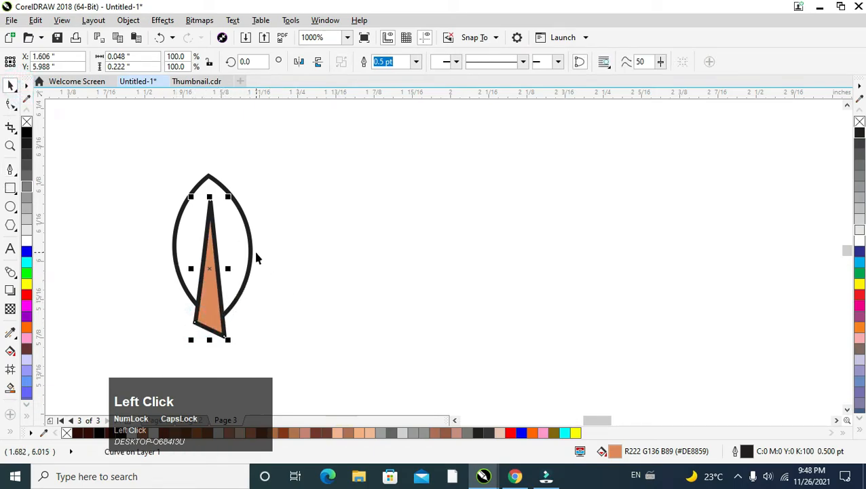
left_click(26, 122)
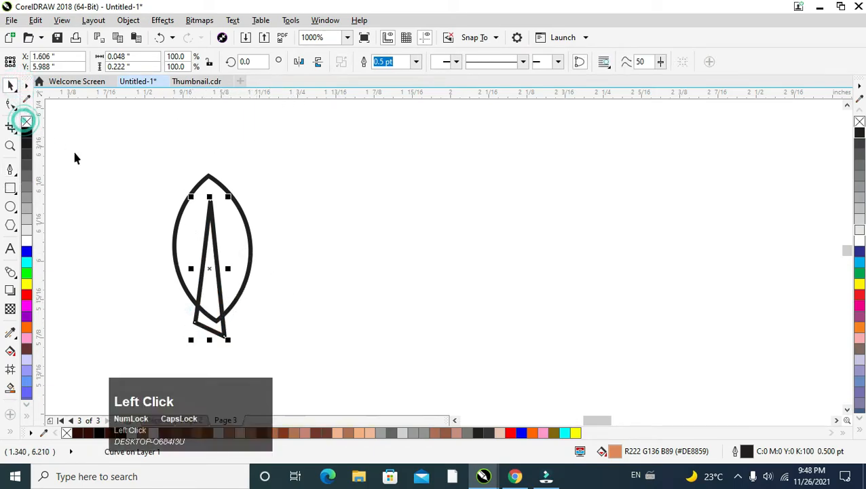
- Trim the leaf with the triangle and remove the triangle, leaving a wide vein cut-out
left_click(248, 258, "shift")
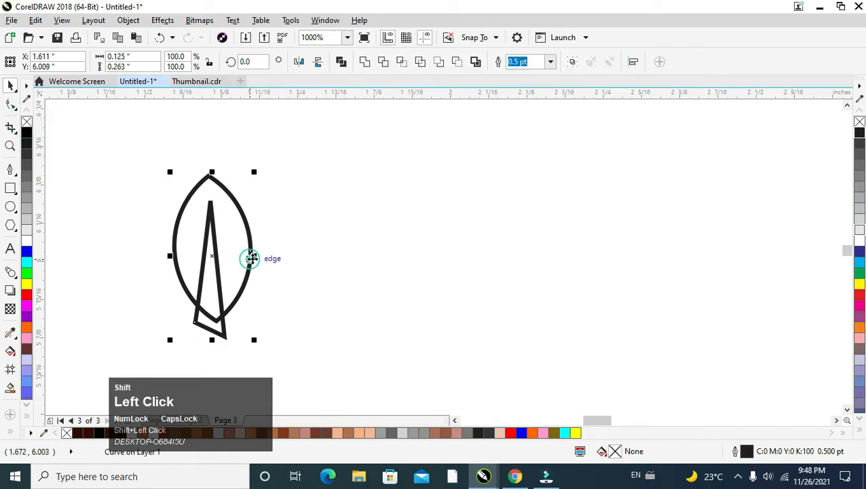
left_click(384, 64)
left_click(352, 193)
left_click(213, 331)
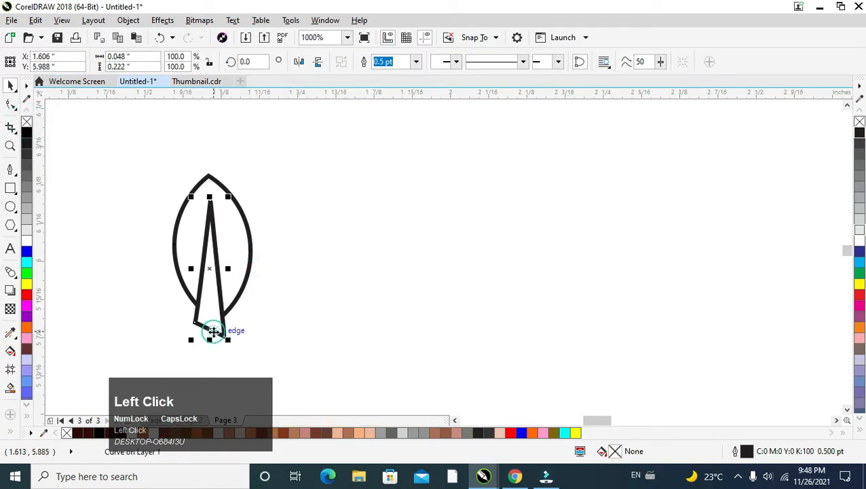
left_click_drag(223, 326, 322, 314)
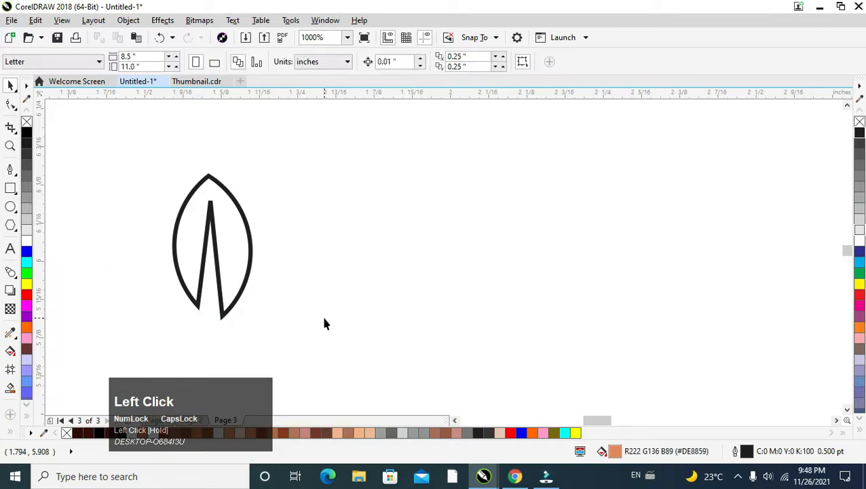
- Try to rotate the trimmed leaf, and undo the rotation and the removal of the triangle
left_click(223, 227)
scroll(224, 231, "down", 1)
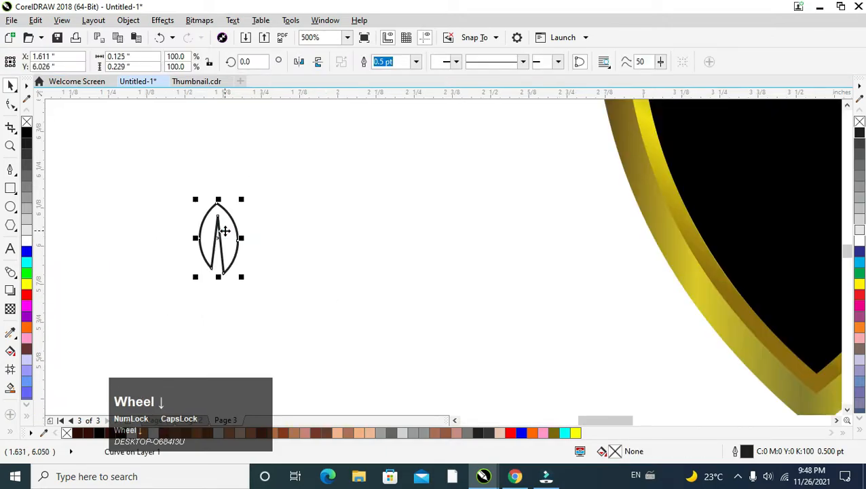
left_click(230, 243)
left_click_drag(245, 281, 164, 258)
left_click(165, 259)
key("ctrl+z")
key("ctrl+z")
key("ctrl+shift+z")
scroll(176, 264, "up", 1)
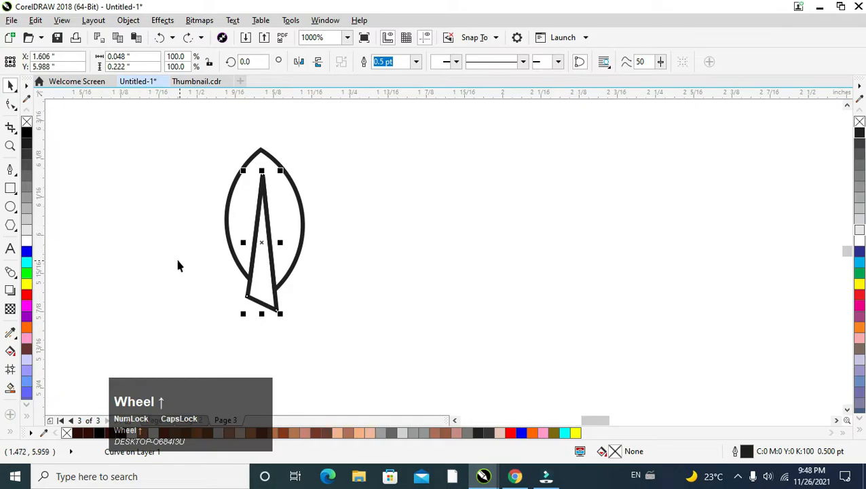
- Undo the leaf's trim and narrow the triangle by moving its lower-left node inward
left_click(15, 94)
left_click(10, 104)
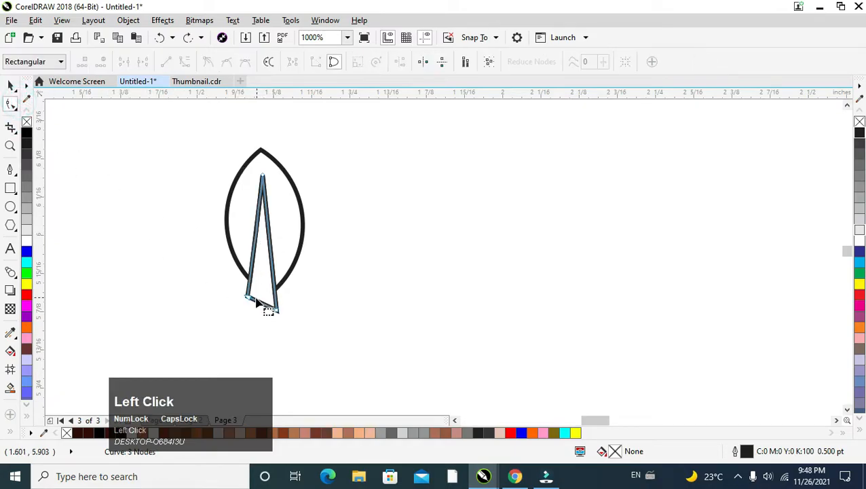
left_click_drag(252, 298, 276, 314)
key("ctrl+z")
key("ctrl+z")
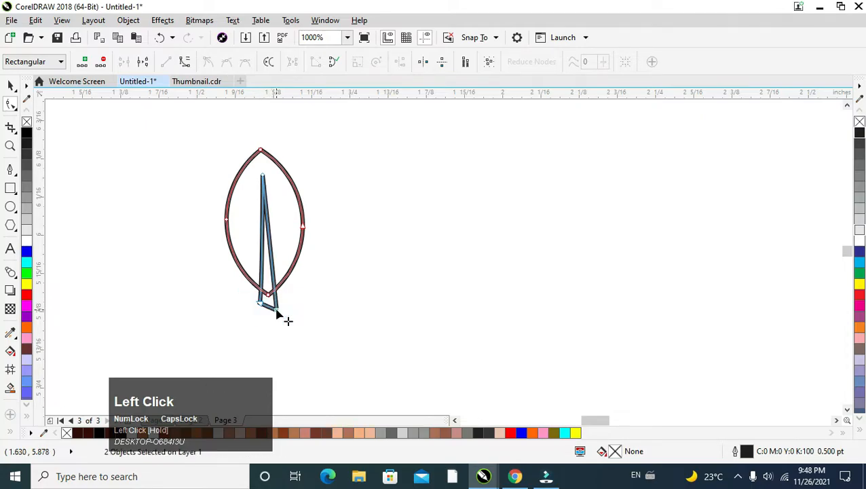
- Trim the leaf with the narrowed triangle
left_click(10, 88)
left_click_drag(104, 110, 385, 365)
left_click(383, 62)
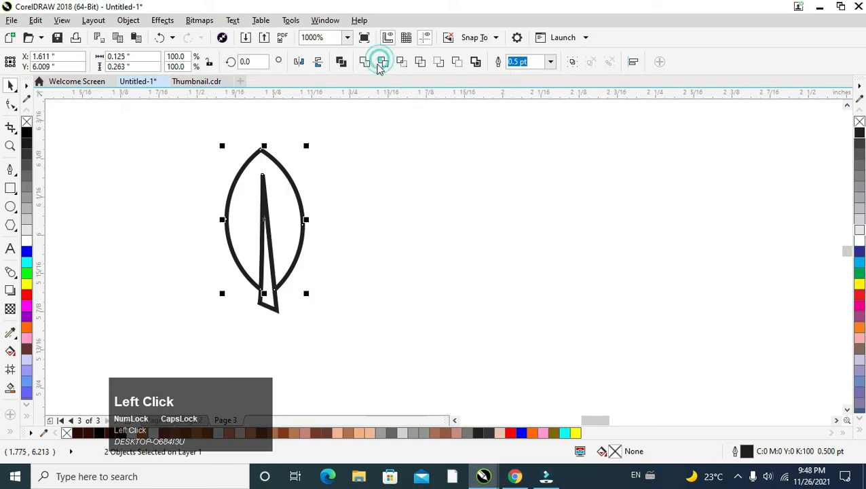
- Delete the trimming triangle and rotate the leaf to about 262.6° so it lies horizontally
left_click(272, 309)
key("Delete")
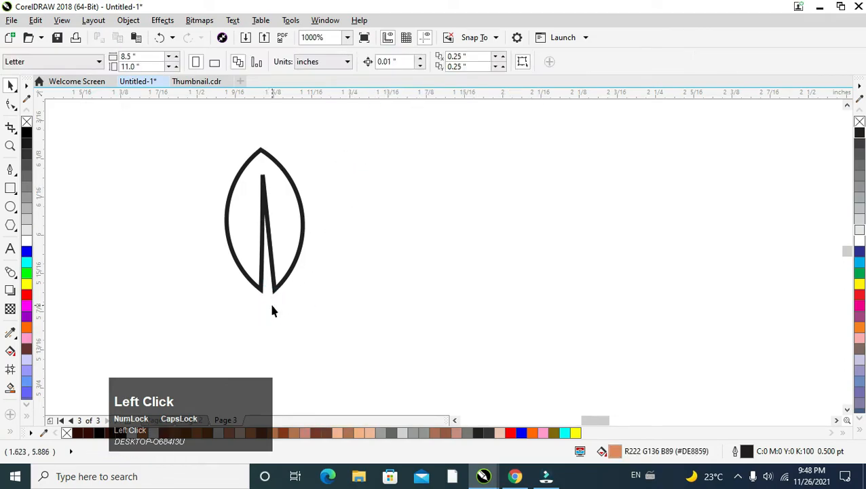
left_click(266, 252)
left_click(271, 244)
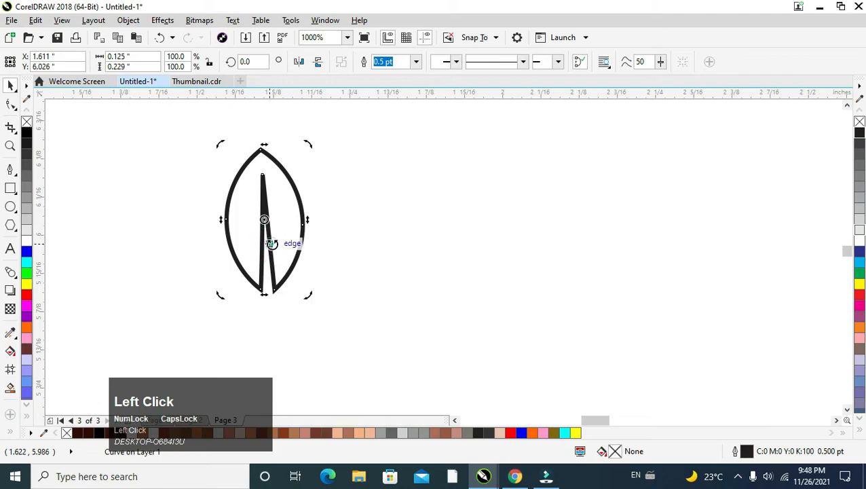
left_click_drag(307, 141, 345, 277)
left_click(358, 258)
left_click(304, 212)
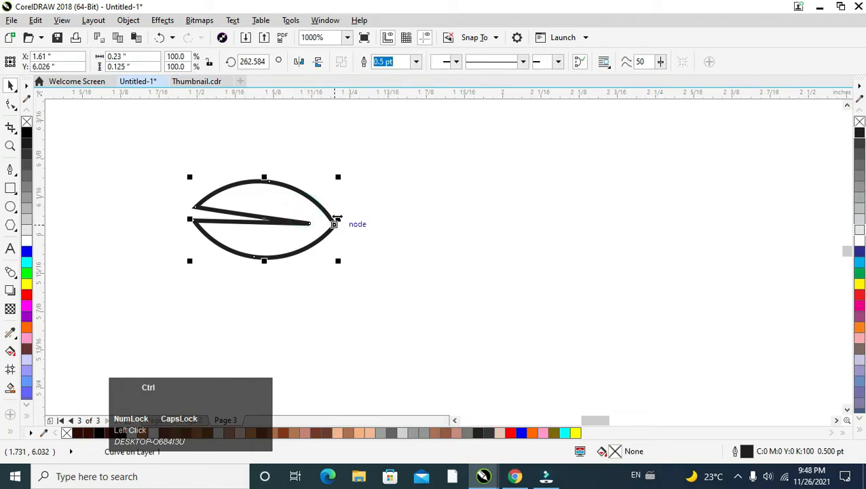
- Tilt the original leaf upward to about 287.4° and discard the mirrored copy made before tilting
left_click_drag(335, 224, 197, 220)
right_click(197, 219)
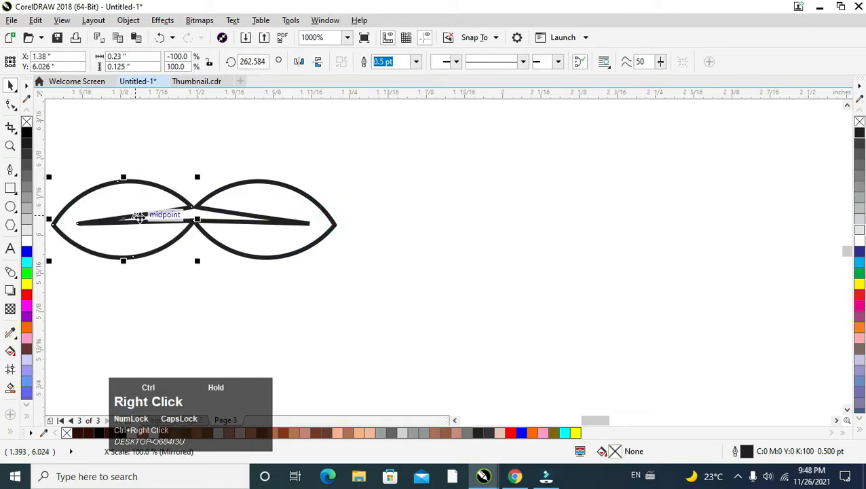
left_click(254, 246)
left_click(283, 243)
left_click_drag(342, 263, 358, 227)
left_click(104, 239)
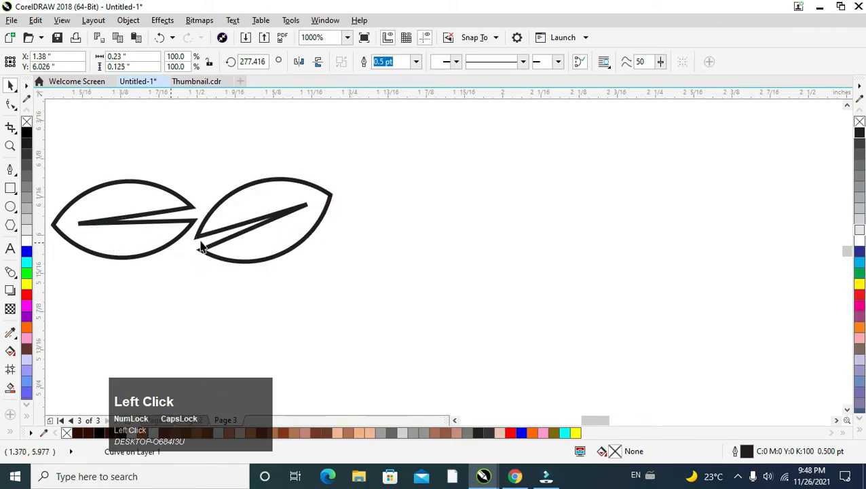
key("Delete")
- Mirror a copy of the tilted leaf to its left and nudge it outward to leave a small gap
left_click_drag(234, 244, 271, 244)
right_click(271, 244)
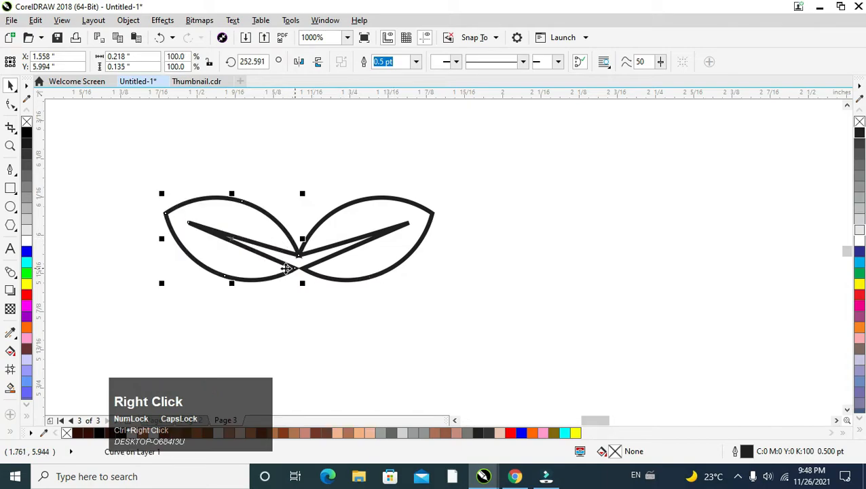
left_click(252, 245)
key("shift+Left")
key("shift+Left")
key("shift+Left")
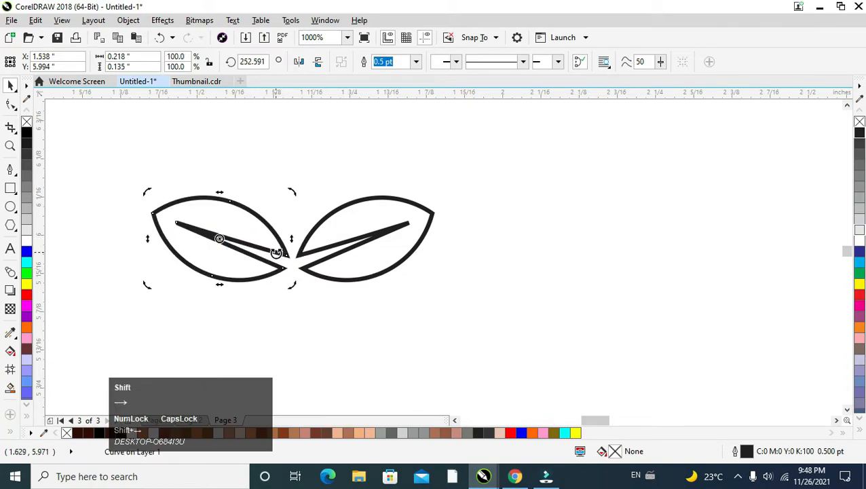
- Copy the shield frame's gold fountain fill without outline onto both leaves using the Attributes eyedropper
left_click(443, 261)
left_click(401, 255)
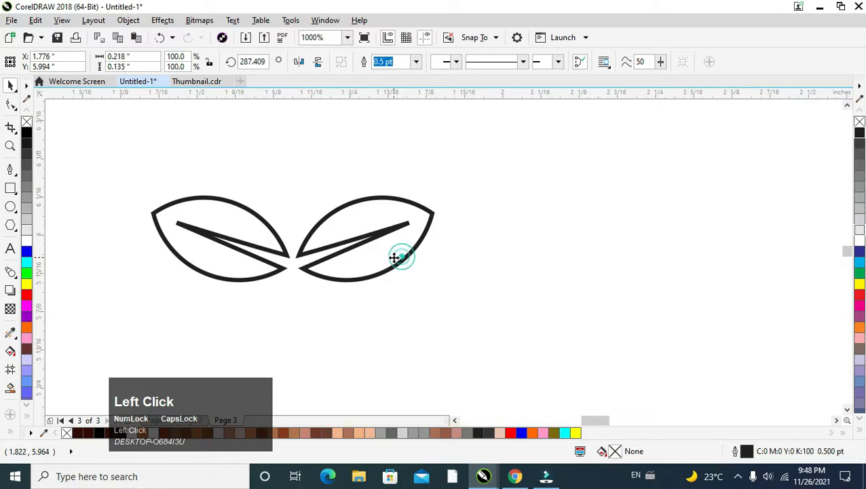
scroll(395, 258, "down", 1)
left_click(10, 330)
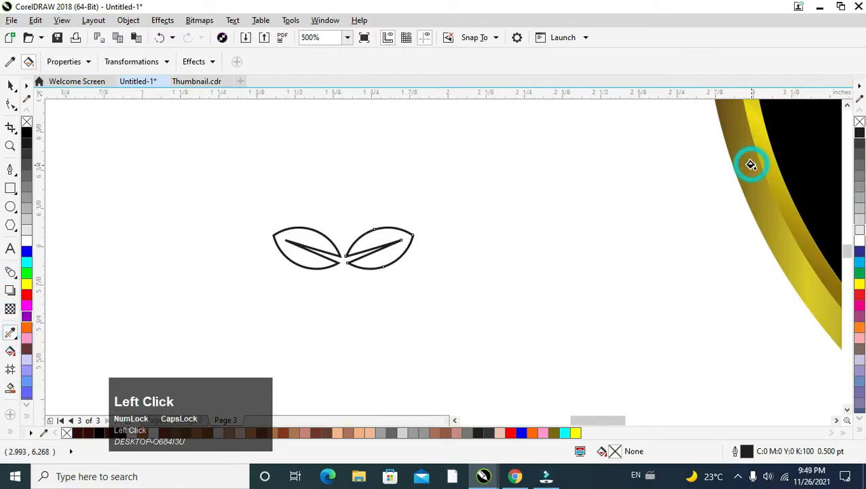
left_click(371, 244)
left_click(311, 235)
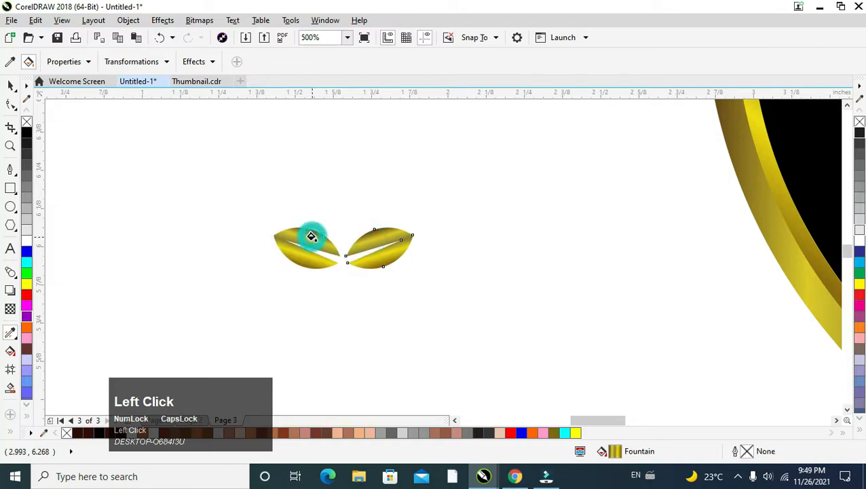
- Select both gold leaves and group them into a pair
left_click(8, 86)
left_click(325, 235, "shift")
left_click_drag(470, 198, 247, 333)
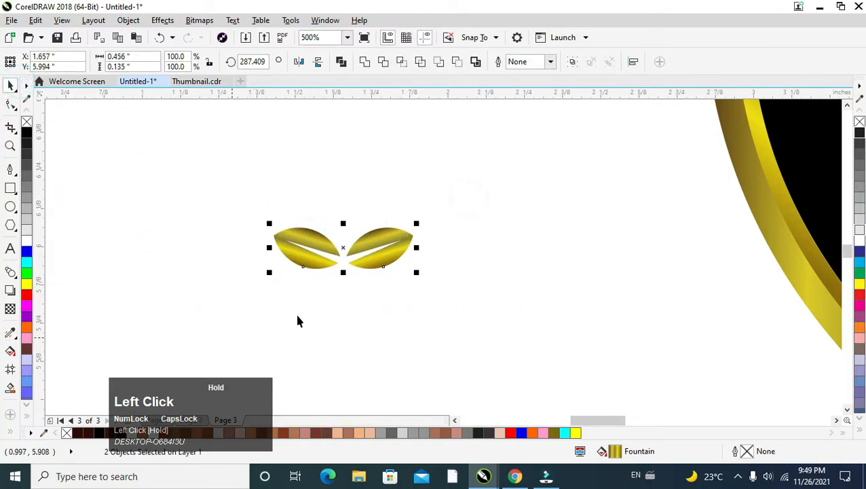
scroll(367, 276, "down", 1)
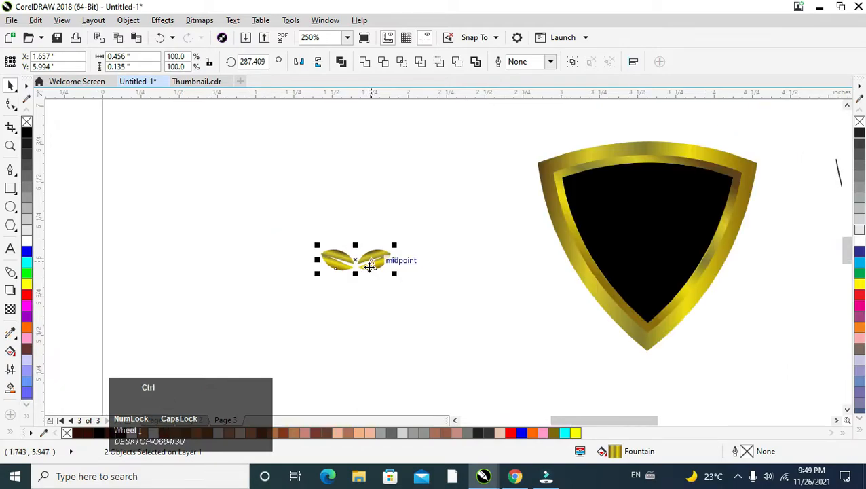
key("ctrl+g")
- Place a copy of the leaf pair scaled to 73.4% directly above the original
left_click(370, 263, "ctrl")
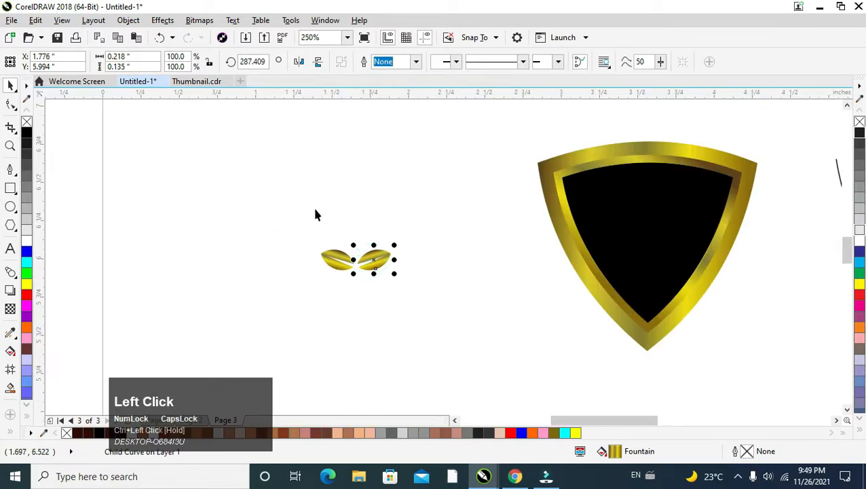
left_click(359, 260)
left_click_drag(360, 260, 386, 124)
right_click(370, 136)
left_click(374, 155)
left_click(370, 135)
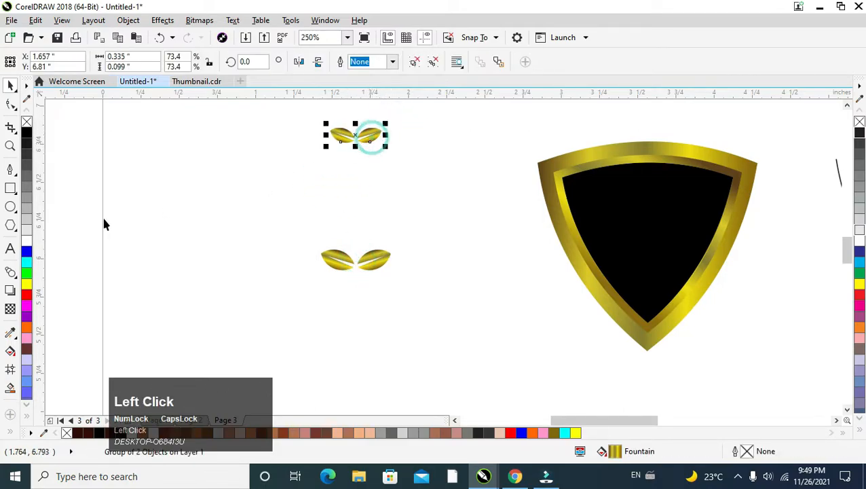
- Blend the small upper leaf pair with the large lower leaf pair
left_click(11, 273)
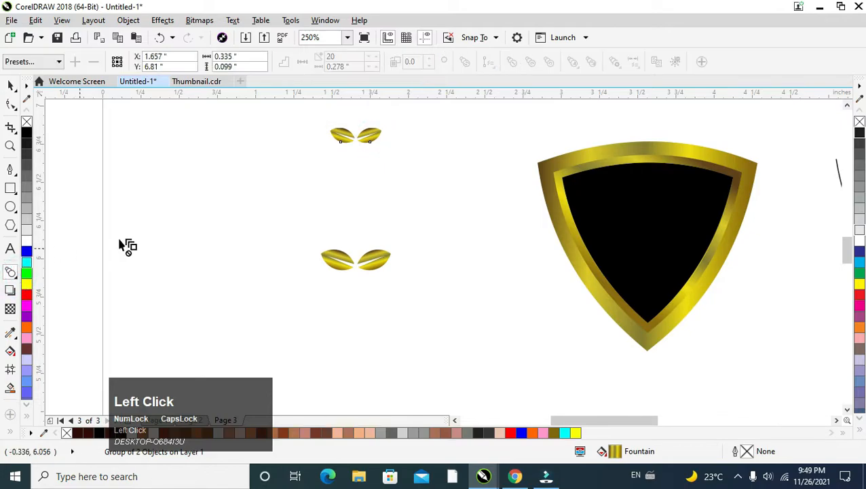
left_click(8, 273)
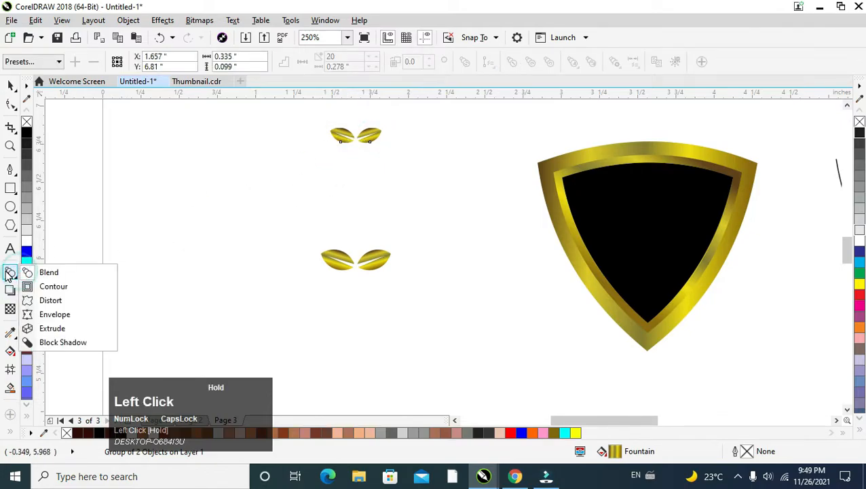
left_click(50, 273)
left_click_drag(361, 178, 358, 271)
- Set the blend to 9 steps and move its lower leaf pair down to lengthen the leaf column
left_click(369, 57)
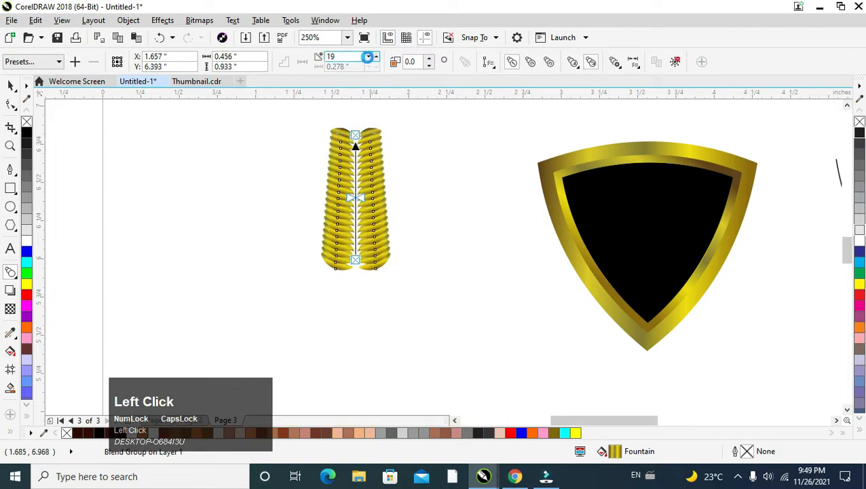
left_click(369, 58)
left_click(370, 59)
left_click(369, 59)
left_click(370, 58)
left_click(370, 58)
left_click(368, 58)
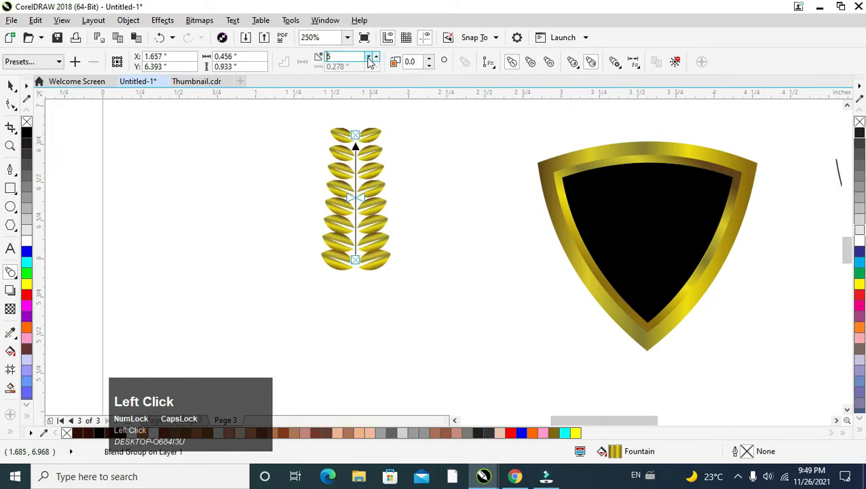
left_click(378, 58)
left_click(378, 58)
left_click(378, 58)
left_click(378, 58)
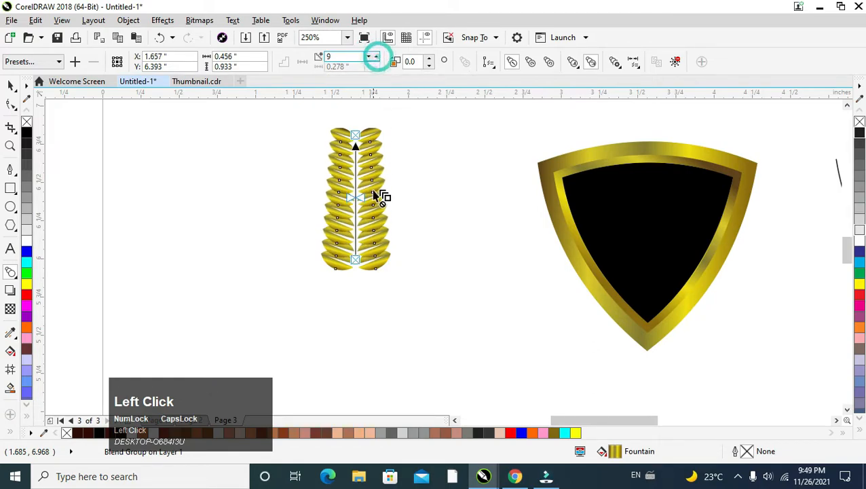
left_click_drag(355, 275, 372, 309)
- Move the thin curved line from beyond the shield to beside the blended leaf column
left_click(10, 86)
scroll(769, 284, "down", 2)
left_click(774, 259)
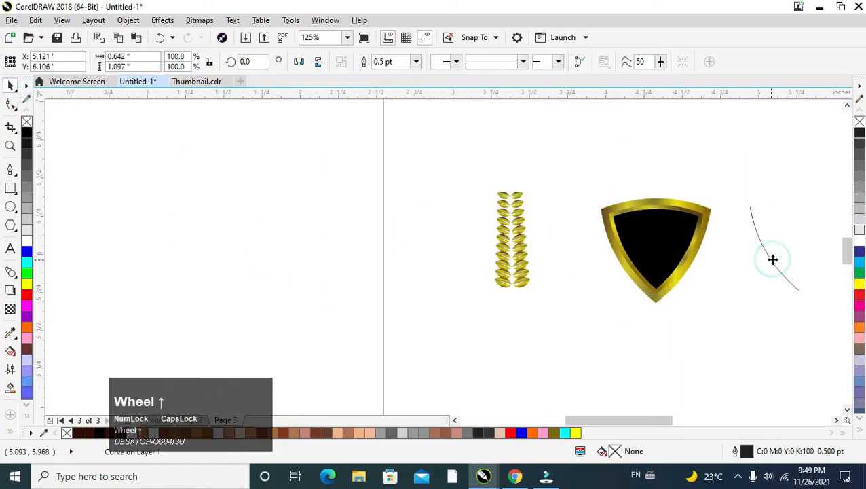
scroll(772, 258, "up", 2)
left_click_drag(767, 247, 330, 257)
- Assign the curved line as the new path of the leaf blend
left_click(275, 277)
left_click(489, 62)
left_click(499, 76)
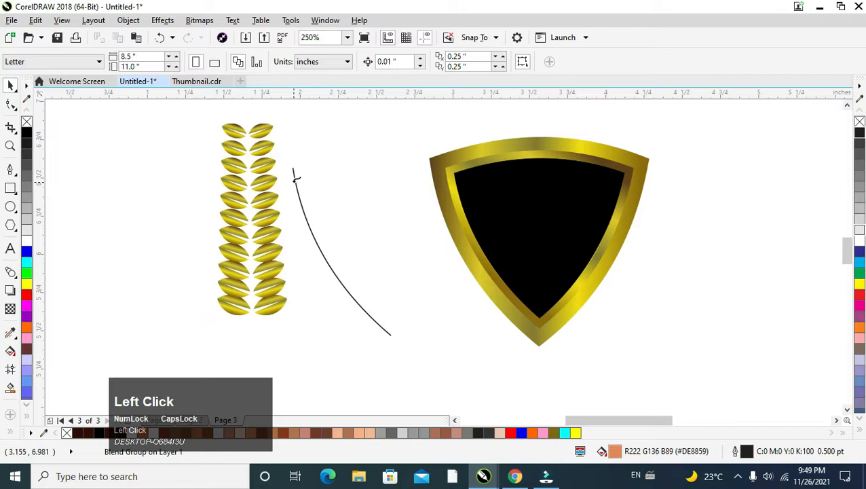
left_click(295, 175)
- Move the blend's lower leaf pair along the path to near the curve's lower end
left_click(345, 268)
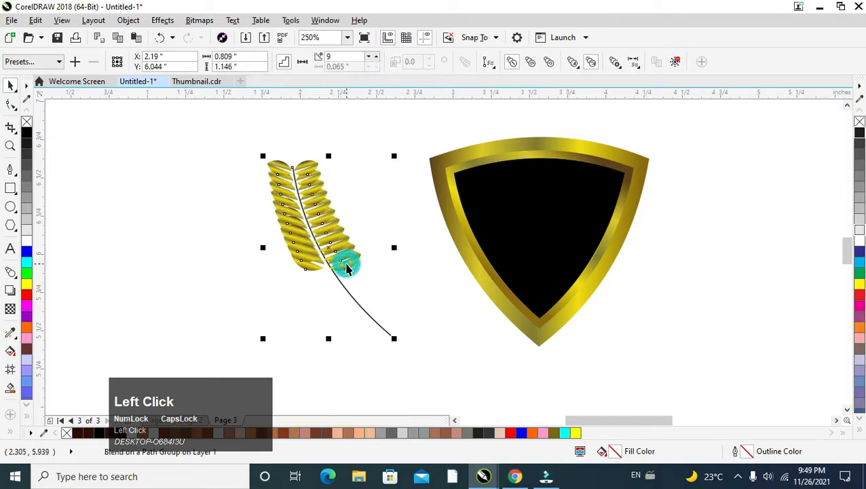
left_click(8, 106)
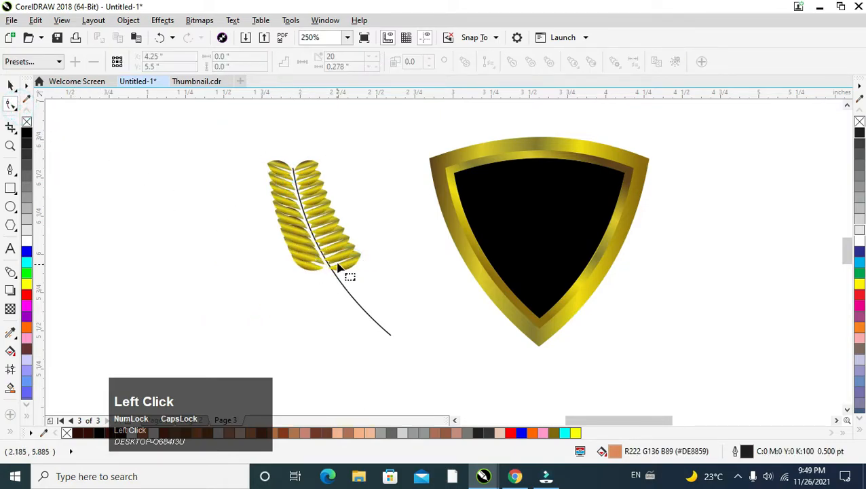
left_click(11, 87)
left_click(345, 259)
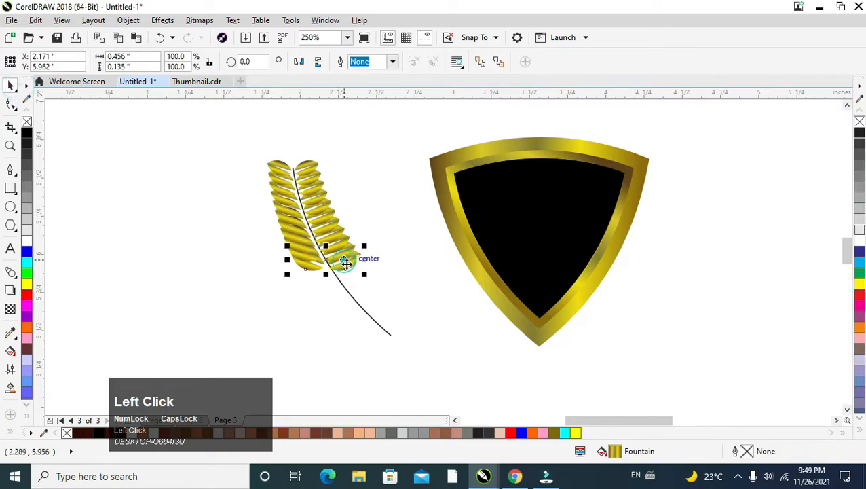
left_click_drag(346, 266, 406, 287)
- Try rotating the blend's lower leaf pair, first to about 31.3°, and readjust it to about 20.4°
left_click(408, 315)
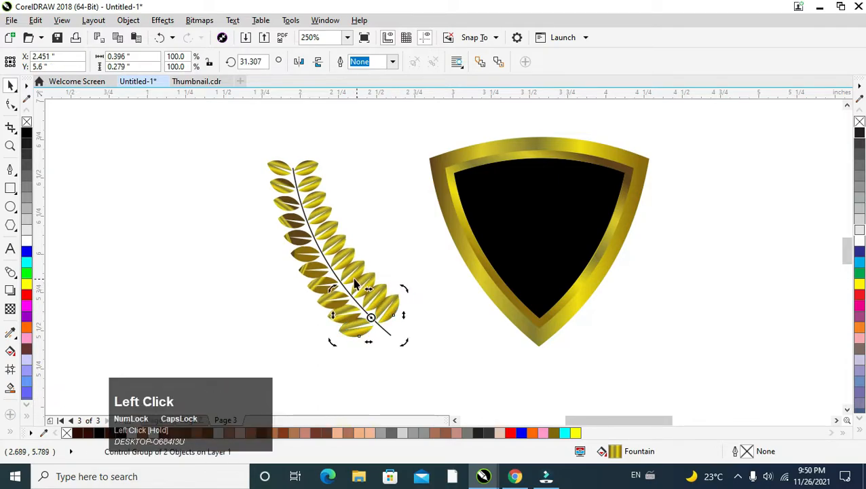
scroll(326, 279, "up", 2)
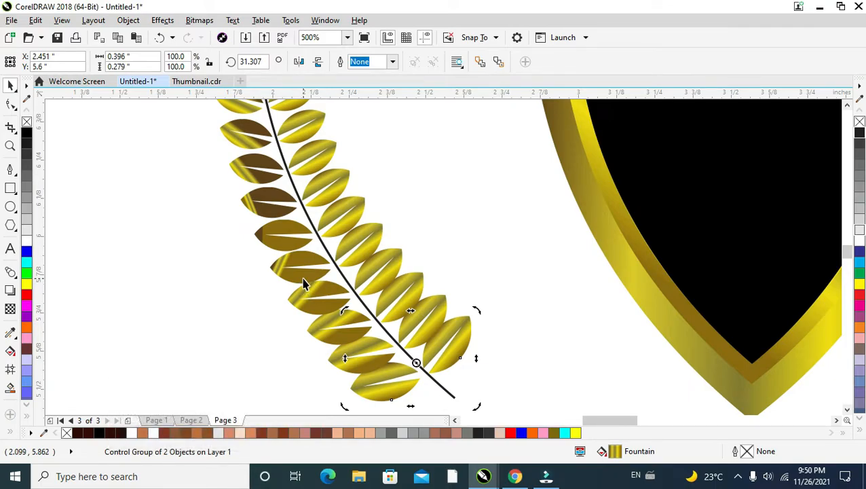
scroll(304, 284, "down", 2)
left_click(396, 292)
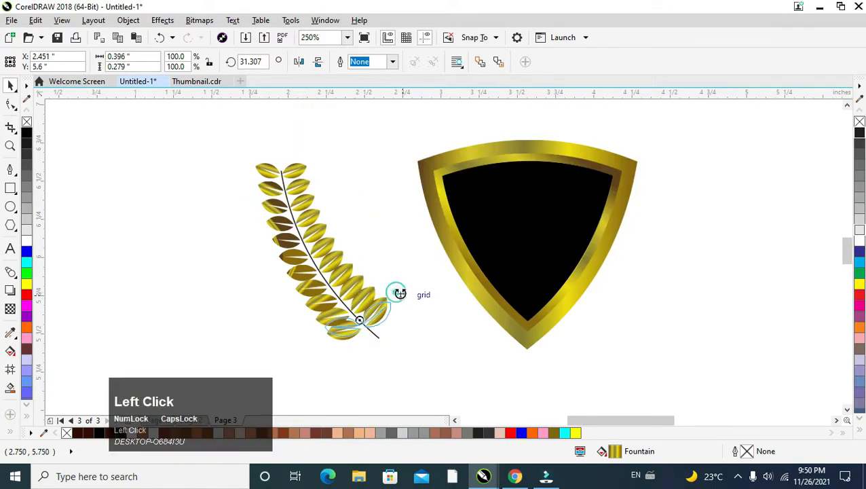
left_click(398, 298)
left_click(319, 285, "ctrl")
scroll(307, 285, "up", 2)
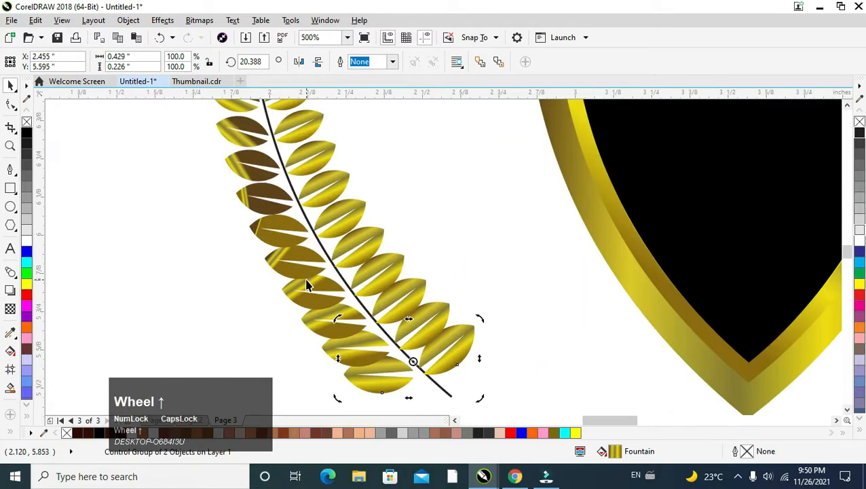
left_click_drag(480, 320, 476, 306)
- Undo the rotations of the blend's lower leaf pair
scroll(475, 308, "down", 2)
key("ctrl+z")
key("ctrl+z")
key("ctrl+z")
key("ctrl+z")
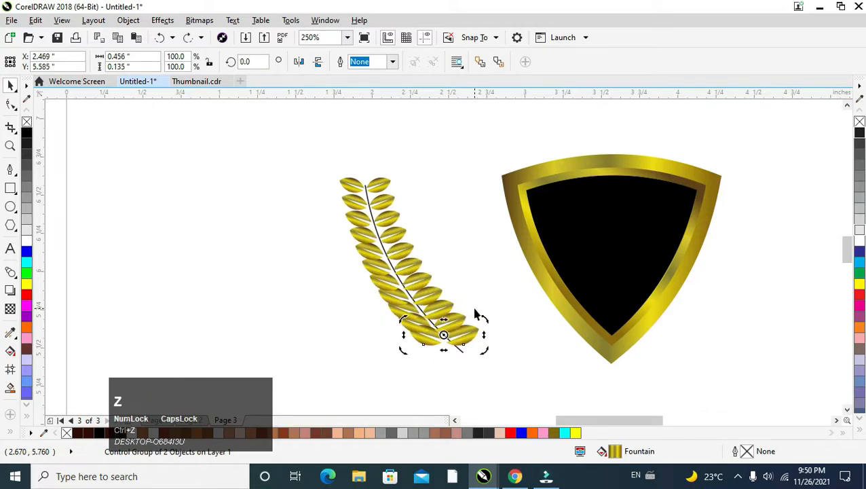
left_click(380, 266)
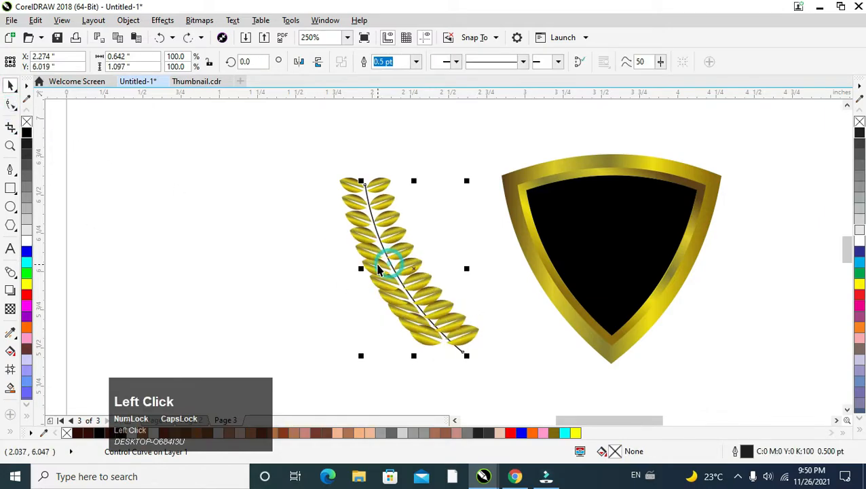
left_click_drag(307, 129, 503, 360)
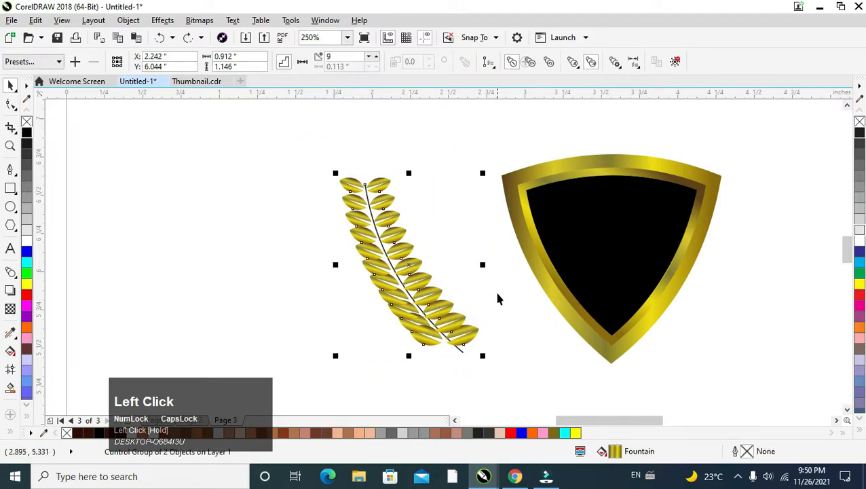
left_click(615, 62)
left_click(642, 93)
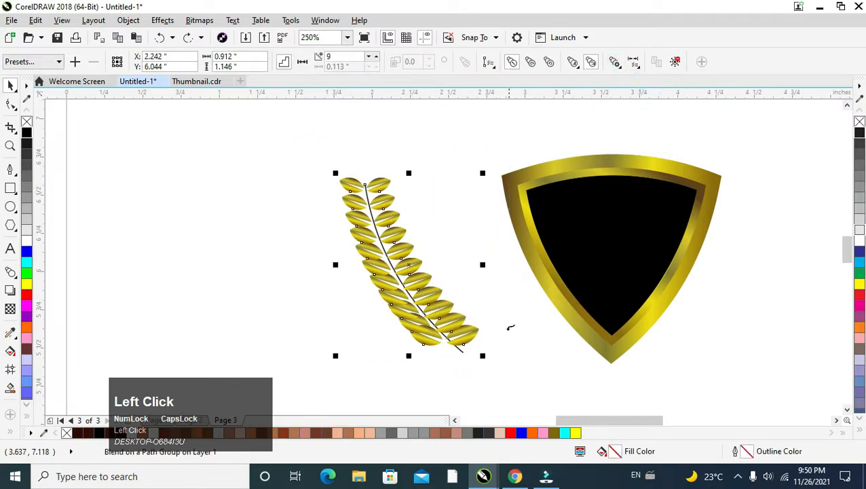
- Rotate the blend's lower leaf pair to about 39.7° so the leaves follow the curved stem
left_click(475, 332)
left_click(481, 324)
left_click_drag(480, 325, 464, 316)
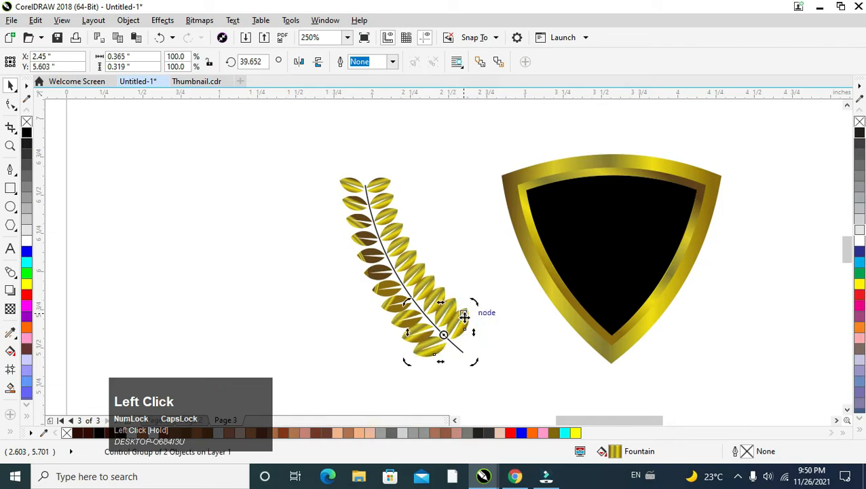
- Try to ungroup the leaf blend and reselect its lower leaf pair
scroll(368, 237, "up", 2)
left_click(362, 243)
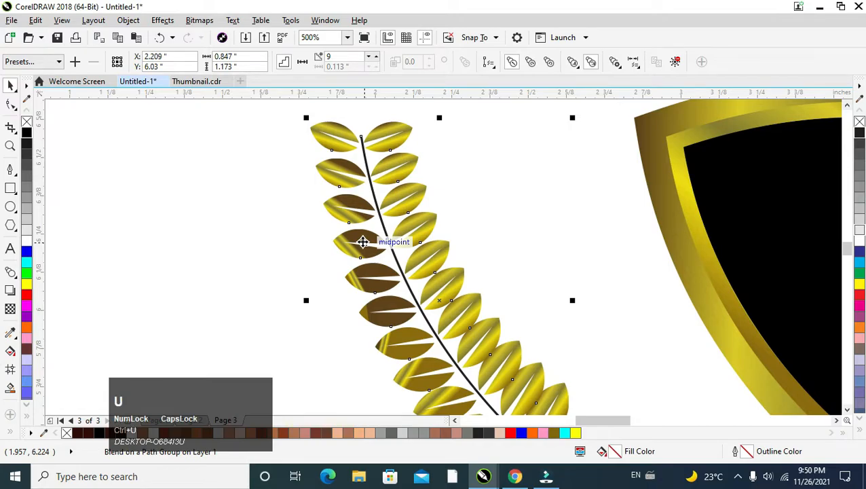
scroll(363, 243, "down", 2)
left_click(464, 335)
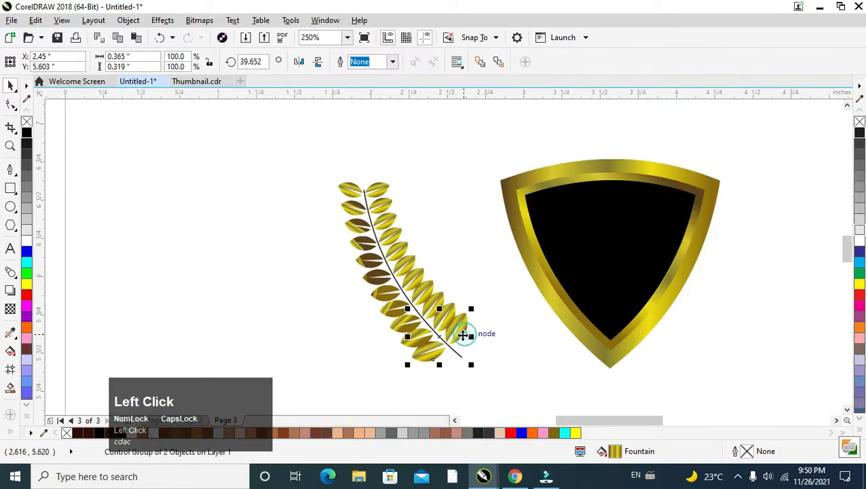
- Try moving the blend's rotated lower leaf pair slightly upward along the stem, and select the top leaf pair
left_click_drag(464, 335, 464, 321)
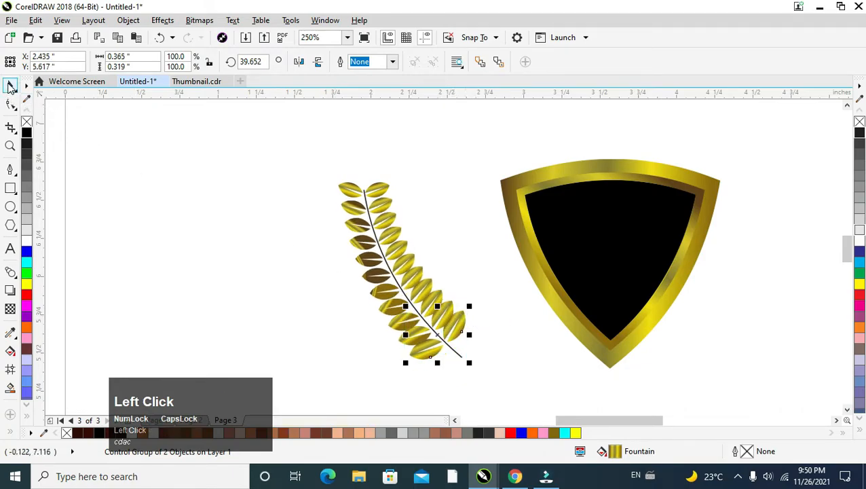
left_click(199, 161)
left_click(360, 187)
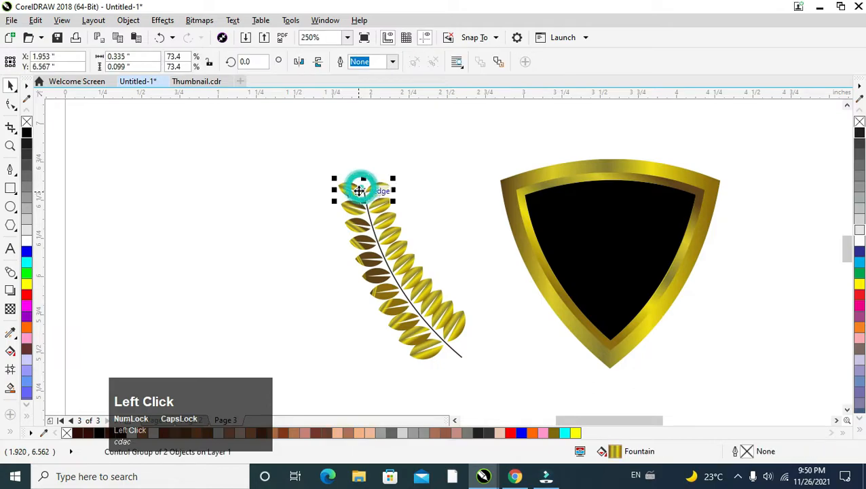
scroll(360, 189, "down", 1)
scroll(360, 191, "up", 1)
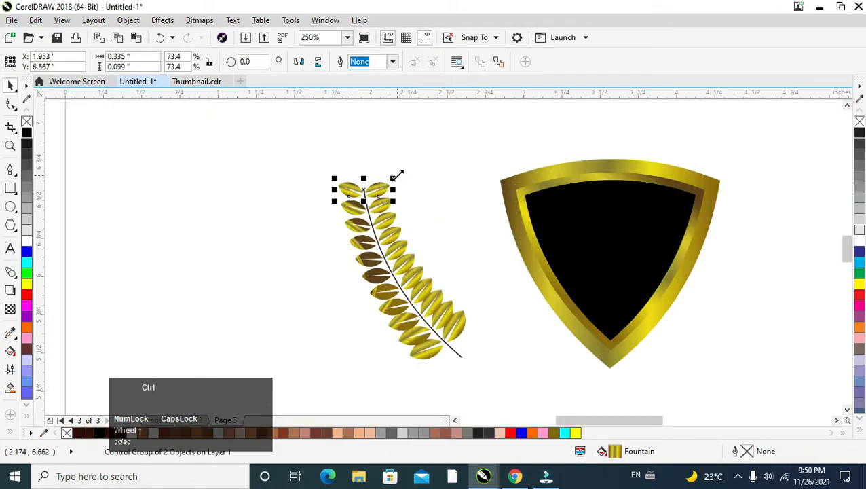
- Undo the move and rotation of the blend's lower leaf pair
key("ctrl+z")
key("ctrl+z")
key("ctrl+z")
key("ctrl+z")
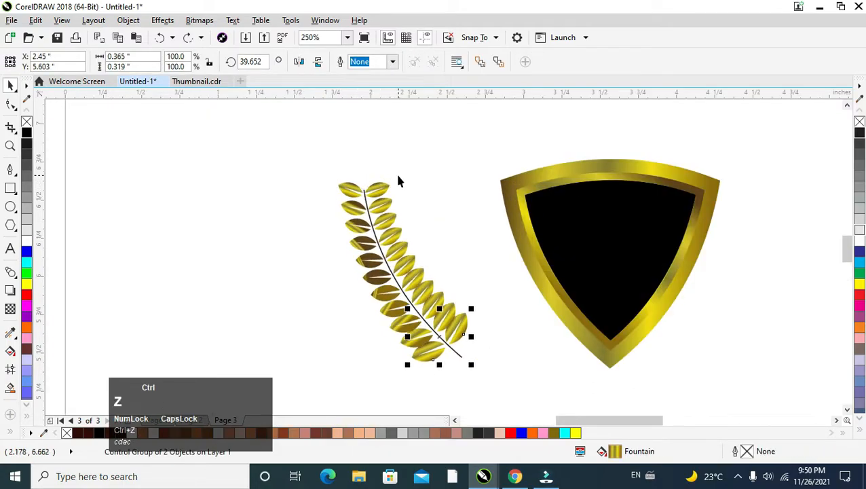
key("ctrl+z")
key("ctrl+z")
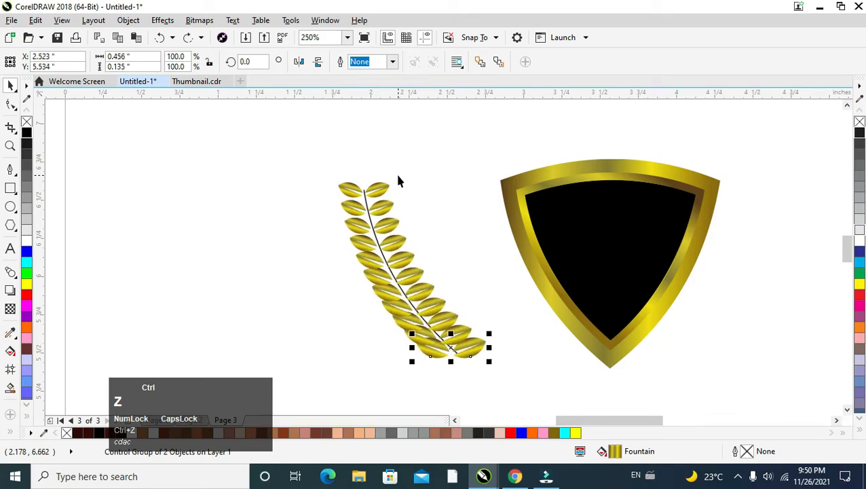
- Place a copy of the top leaf pair above the straight leaf blend
left_click(385, 187)
left_click_drag(331, 149, 419, 116)
right_click(419, 116)
left_click_drag(267, 120, 390, 374)
left_click(389, 374)
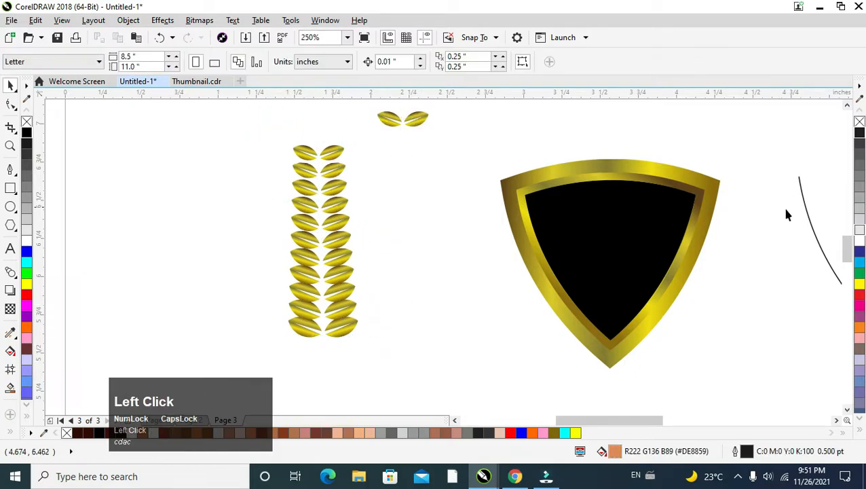
- Move the curved line beside the straight leaf blend and attach the blend to it as a new path
left_click_drag(806, 213, 185, 212)
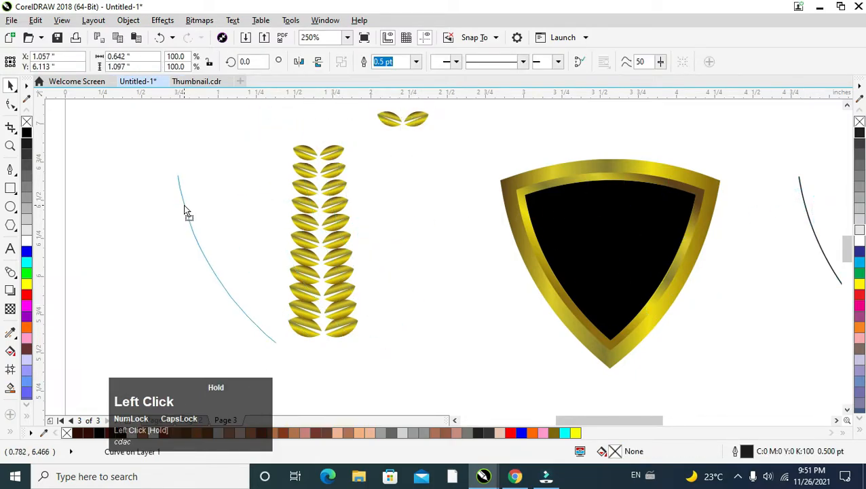
left_click(305, 170)
left_click_drag(305, 170, 340, 265)
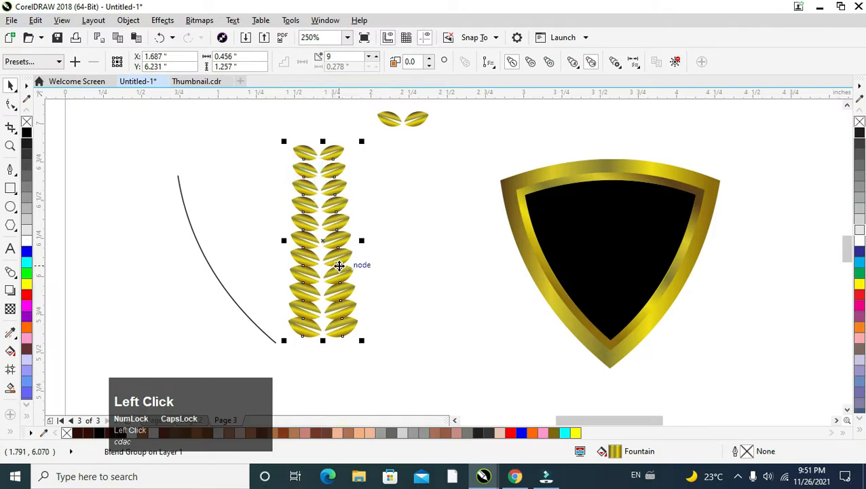
scroll(340, 262, "up", 1)
scroll(339, 261, "down", 1)
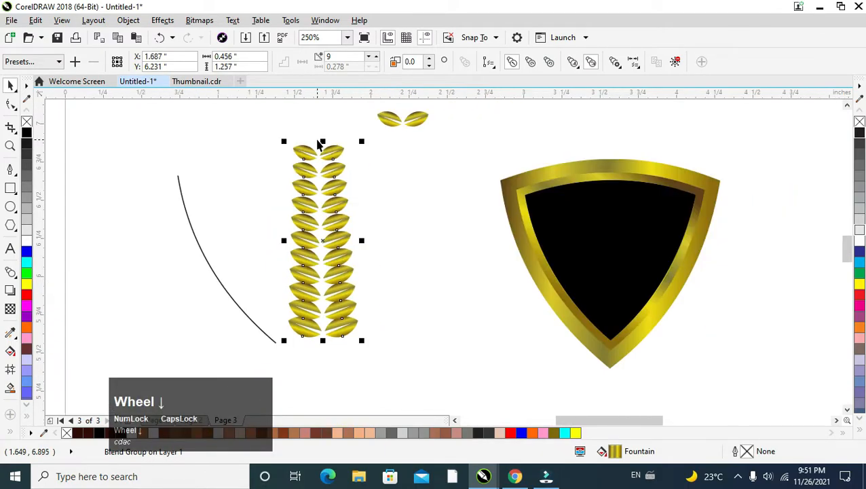
left_click_drag(268, 116, 384, 360)
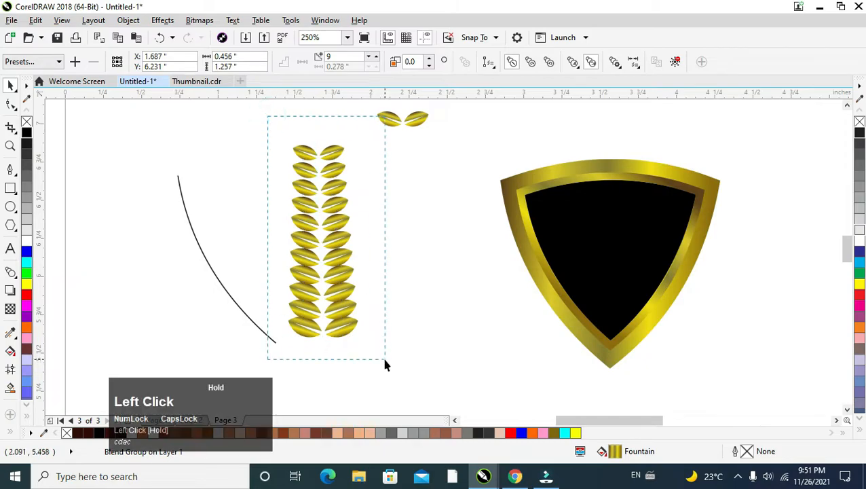
left_click(398, 257)
left_click_drag(270, 132, 383, 386)
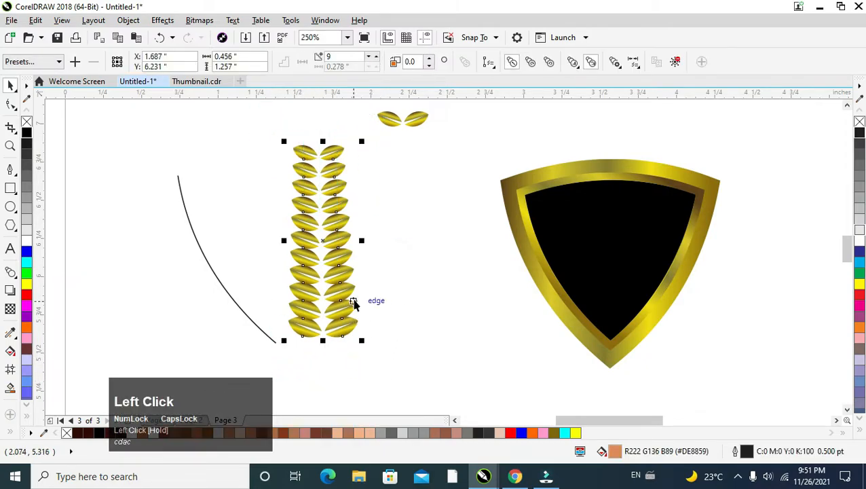
left_click(489, 62)
left_click(503, 80)
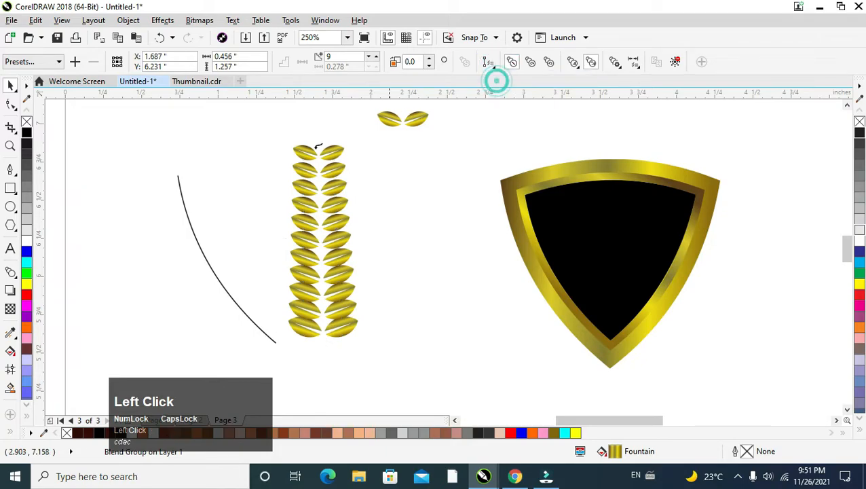
left_click(190, 224)
left_click(300, 280)
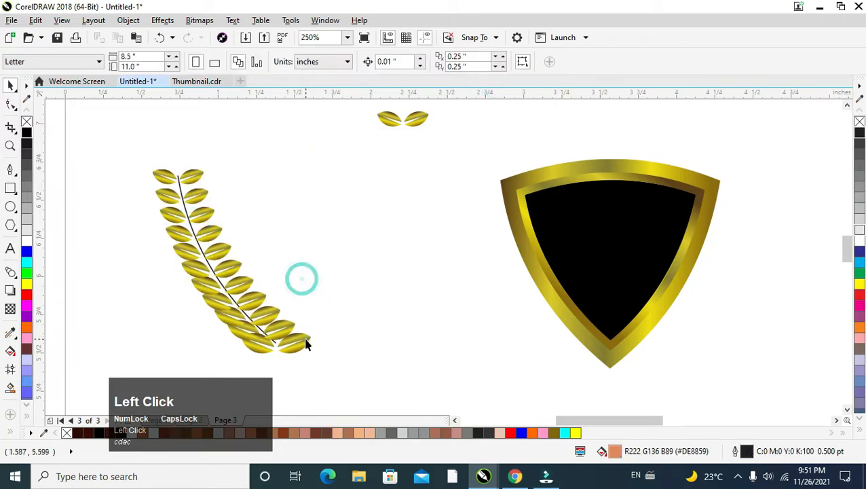
- Rotate the blend's lower leaf pair to about 15.1°
left_click(306, 339)
left_click(310, 337)
left_click_drag(320, 327, 315, 319)
left_click(306, 338)
left_click(306, 333)
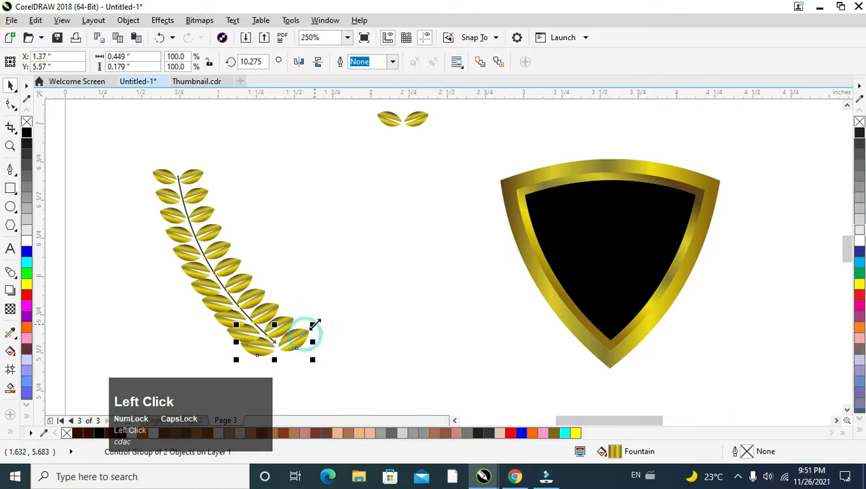
left_click(309, 330)
left_click_drag(313, 313, 319, 326)
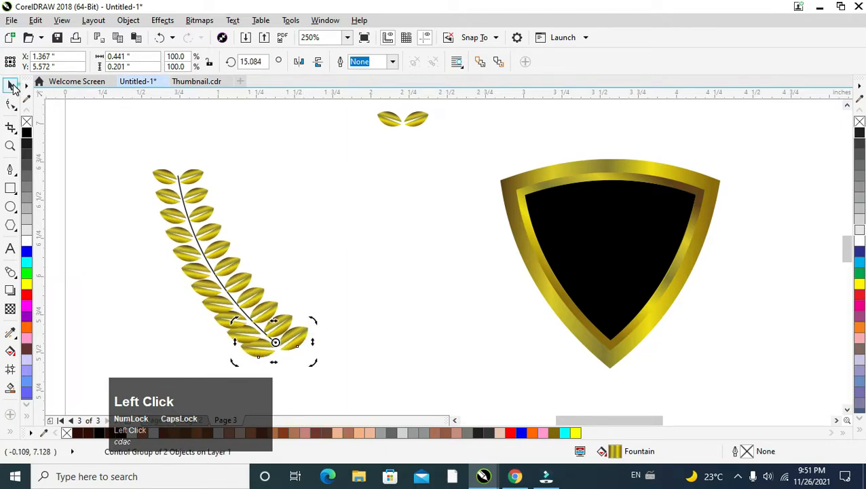
- Break the leaf blend apart from its curved path
left_click(159, 151)
left_click(182, 199)
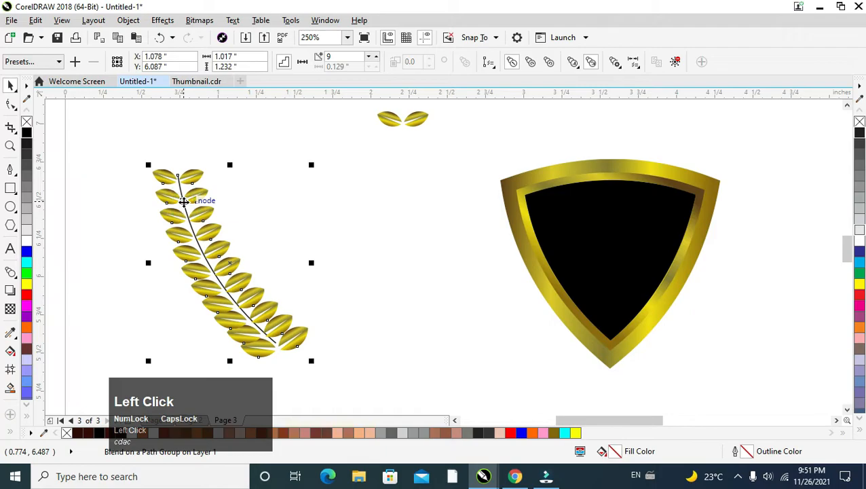
left_click_drag(119, 124, 346, 394)
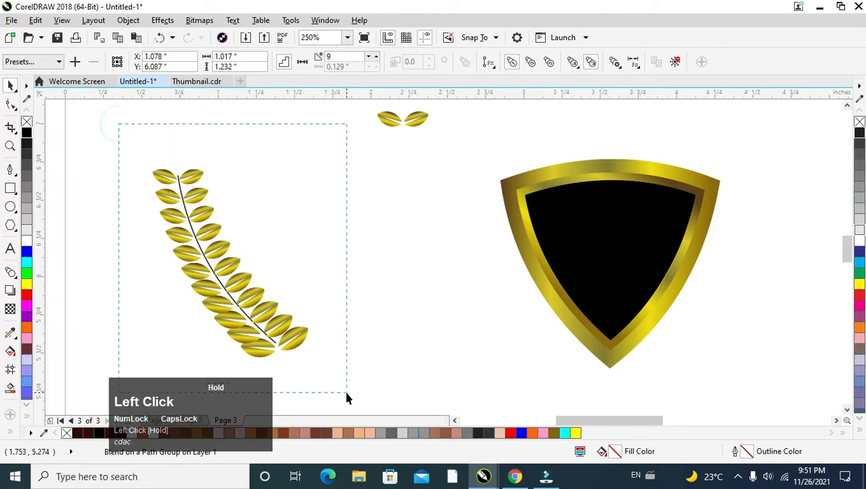
right_click(277, 335)
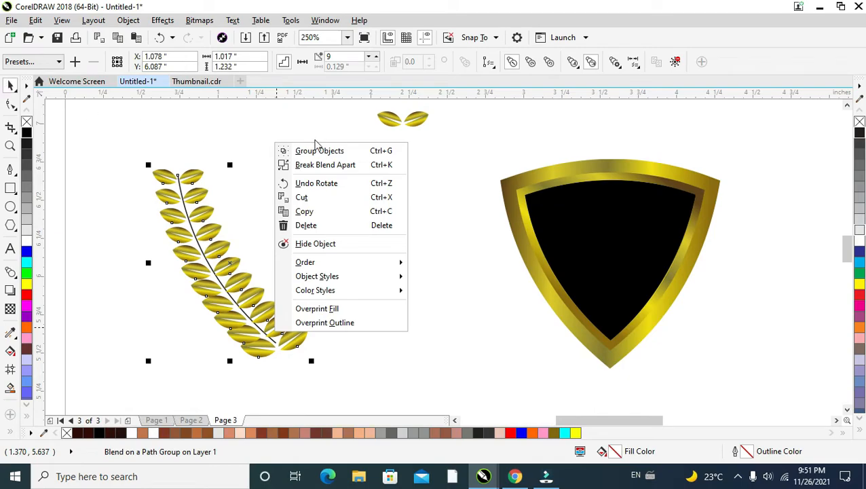
left_click(329, 165)
left_click(267, 151)
- Move the curved stem line out of the leaves into the empty space between the leaf branch and the shield
left_click(191, 226)
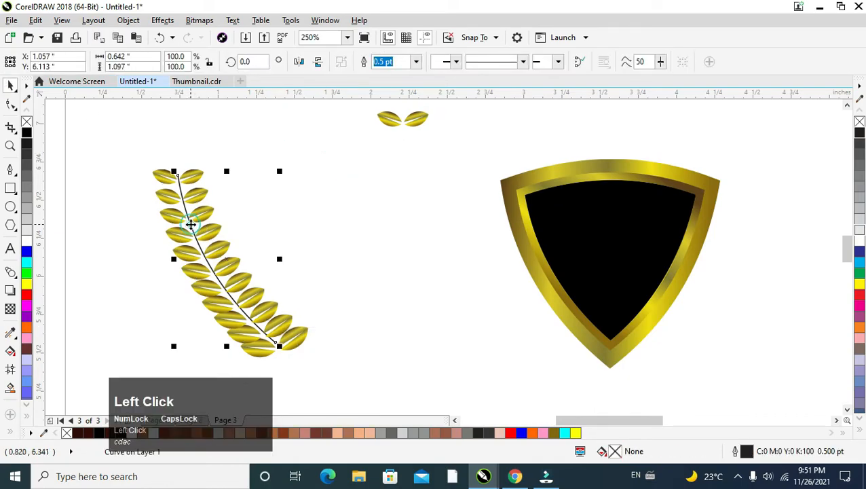
scroll(191, 229, "up", 1)
left_click_drag(193, 224, 315, 213)
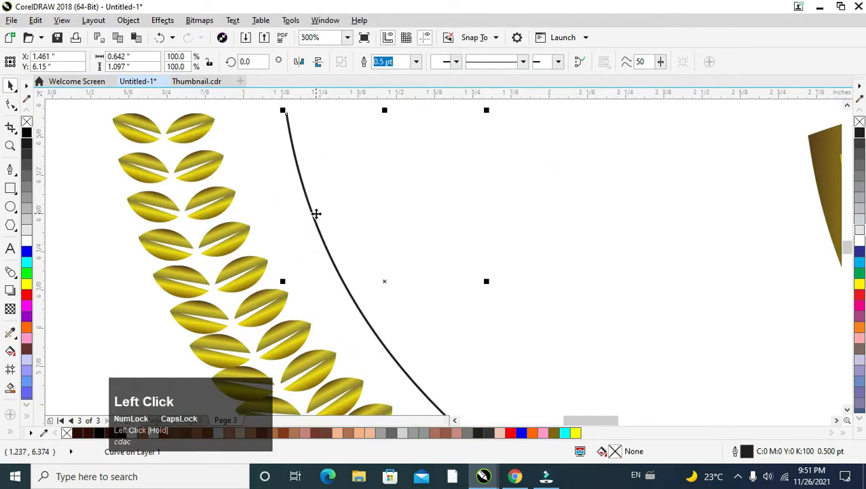
scroll(321, 233, "down", 1)
scroll(322, 233, "up", 1)
scroll(322, 233, "down", 1)
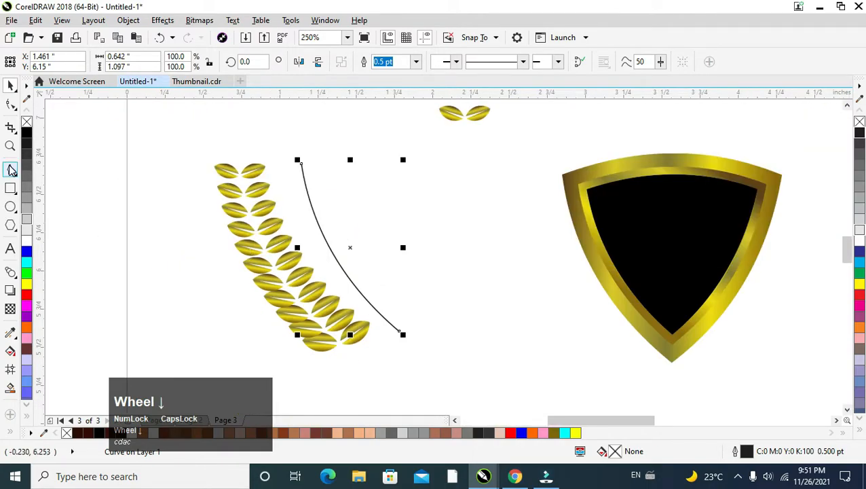
- Set the curved stem's outline width to 2.0 pt and convert the outline to an object
left_click(416, 62)
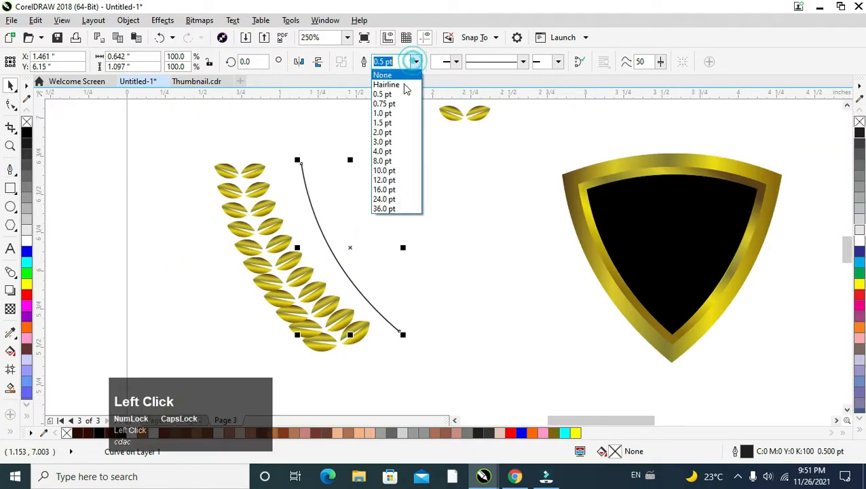
left_click(389, 132)
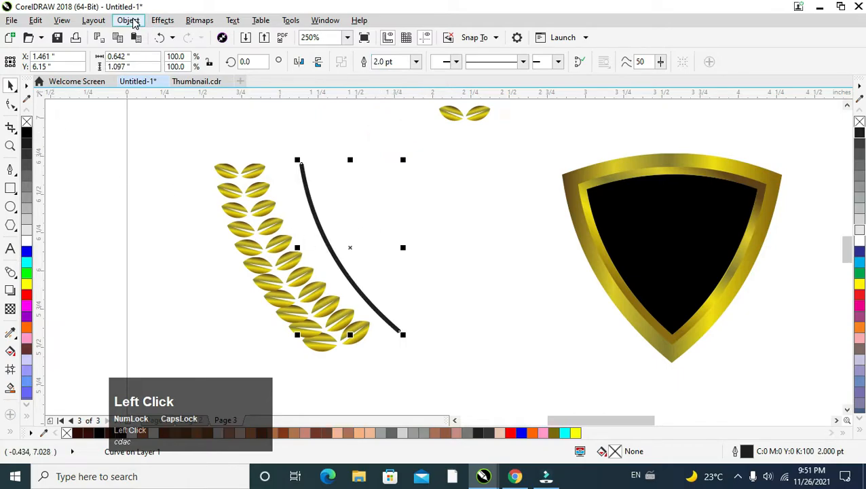
left_click(131, 21)
left_click(227, 349)
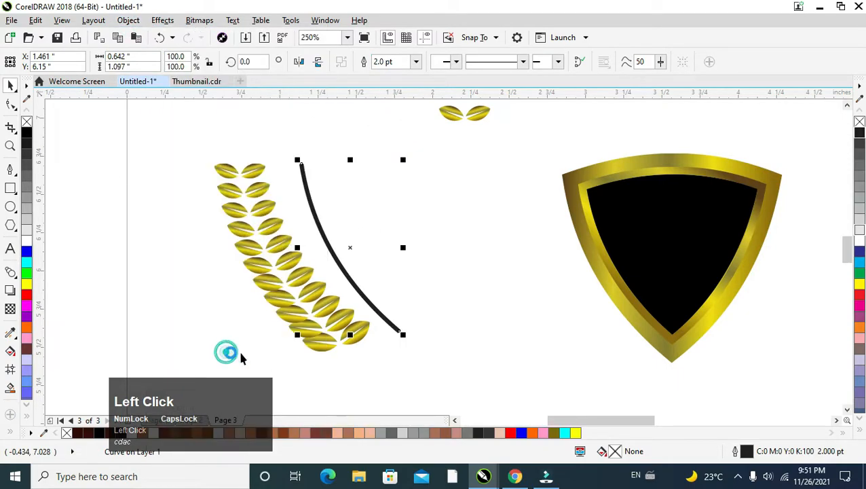
scroll(392, 321, "up", 1)
scroll(392, 318, "down", 1)
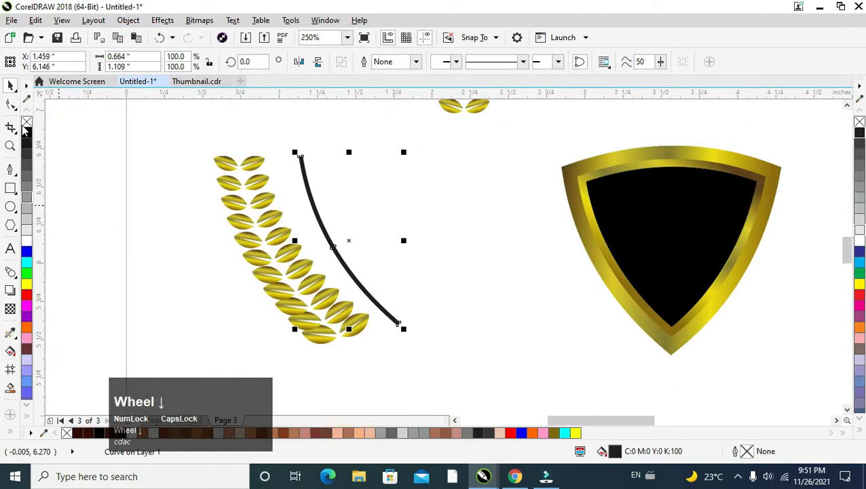
- Widen the stem's lower end by pulling its two end nodes apart with the Shape tool
left_click(11, 105)
scroll(378, 327, "up", 1)
left_click(421, 326)
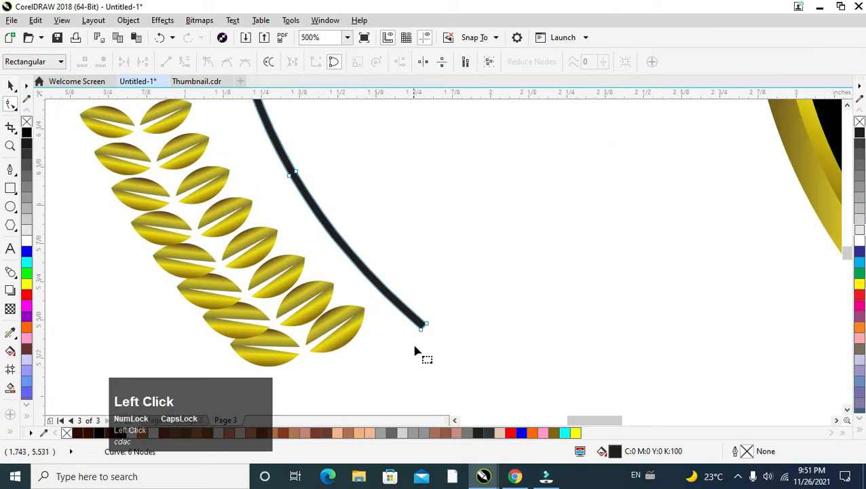
mouse_move(420, 331)
left_mouse_down()
mouse_move(416, 337)
mouse_move(431, 321)
left_mouse_up()
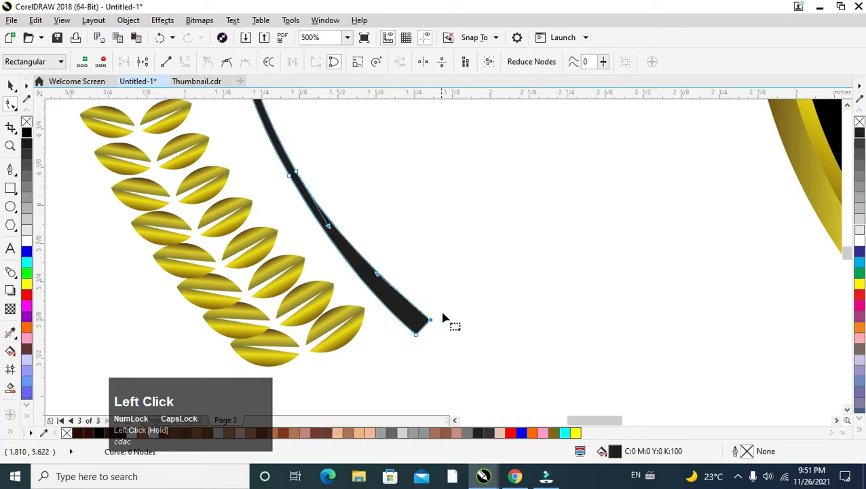
scroll(445, 305, "down", 1)
left_click(10, 86)
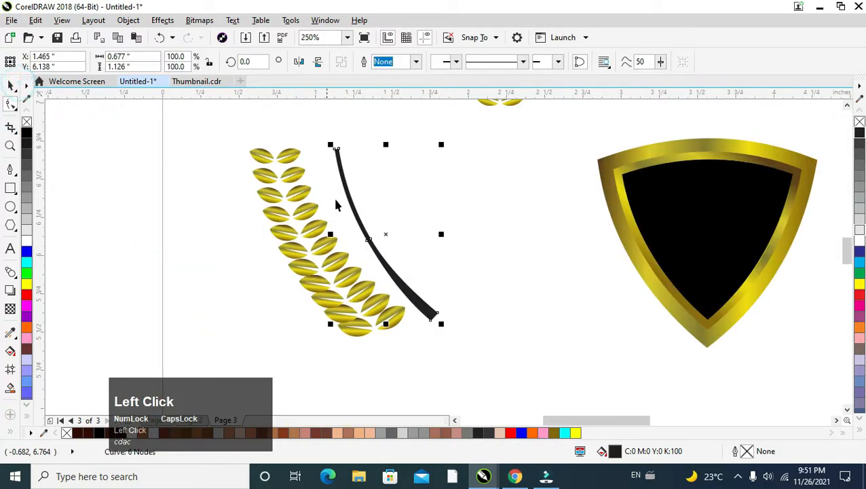
- Narrow the stem's upper end to a thin tip by adjusting its end nodes
scroll(340, 151, "up", 1)
double_click(325, 143)
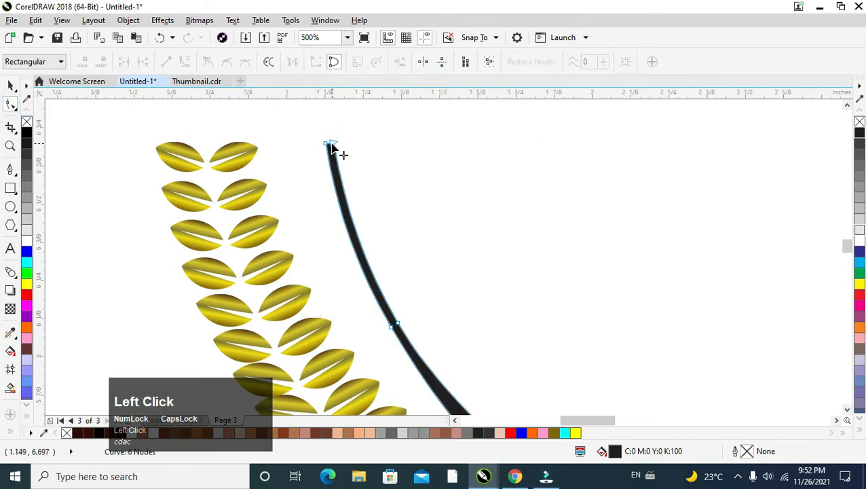
left_click(329, 146)
scroll(363, 226, "down", 1)
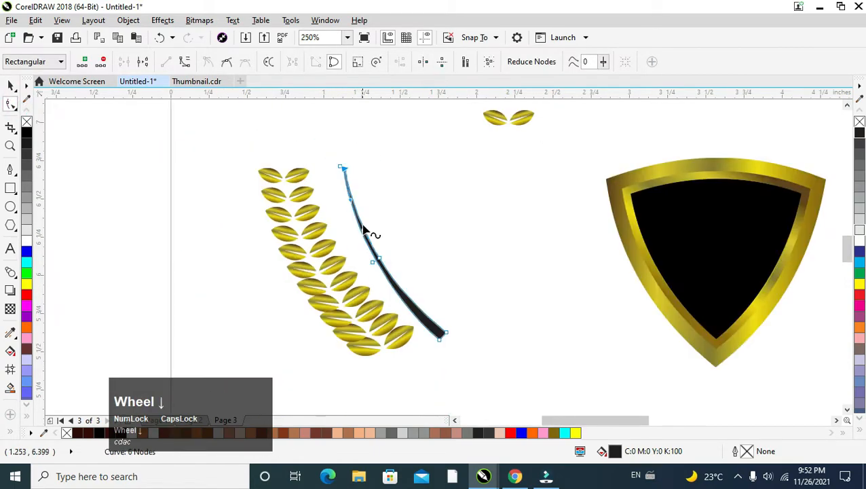
left_click(10, 86)
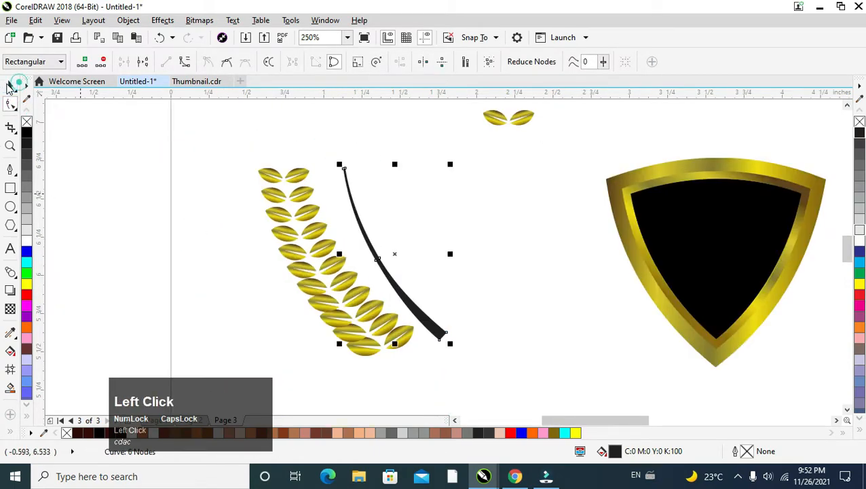
- Copy the gold fountain fill from the shield's frame onto the tapered stem with the Attributes Eyedropper
left_click(12, 334)
left_click(625, 215)
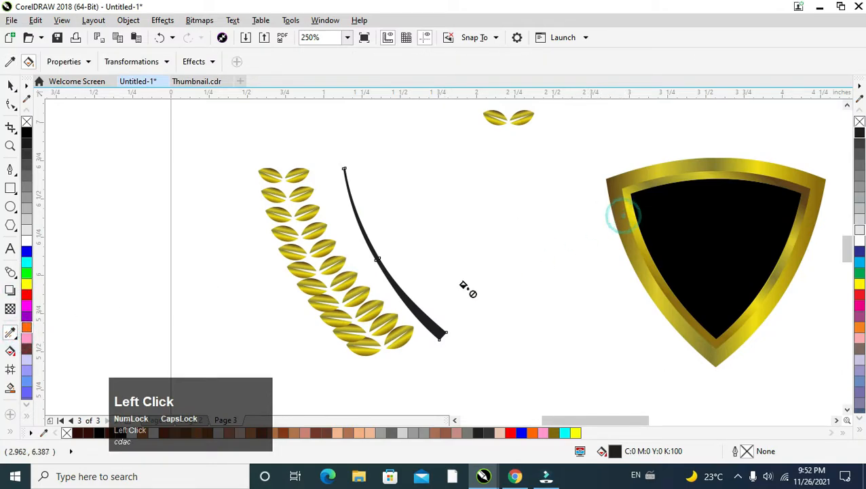
left_click(424, 321)
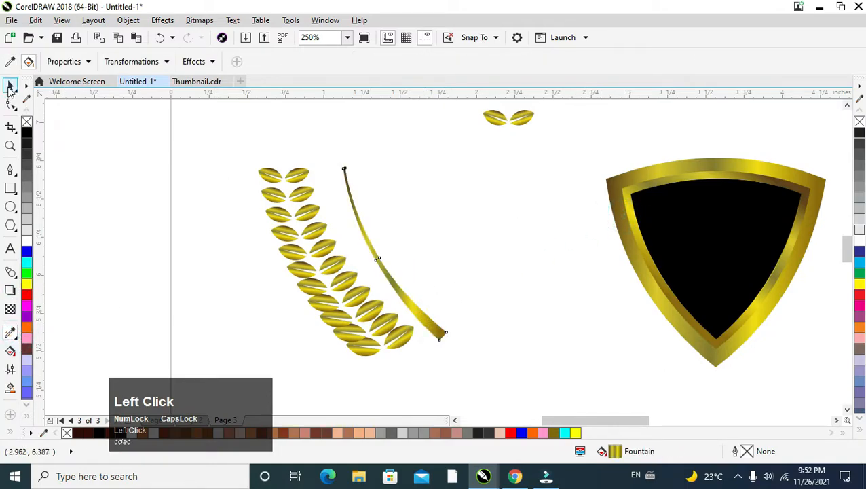
left_click(10, 86)
- Try placing the gold stem between the leaf pairs, and undo the move
left_click_drag(433, 329, 371, 337)
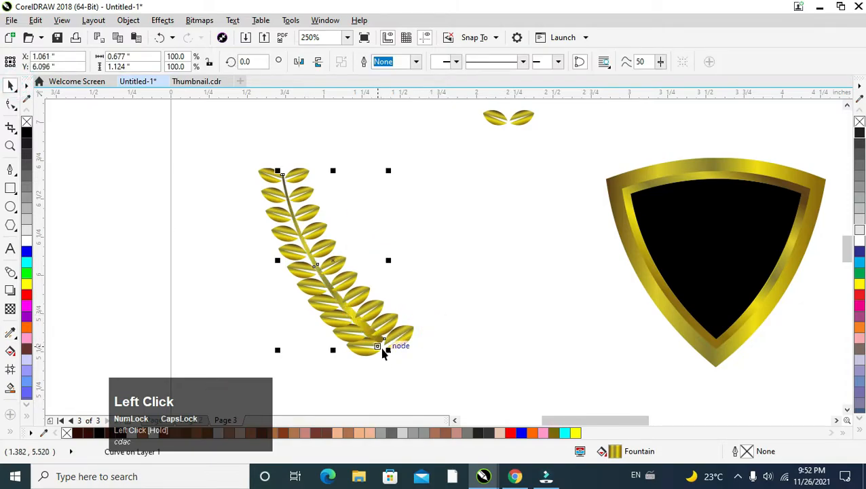
key("ctrl+z")
left_click(474, 333)
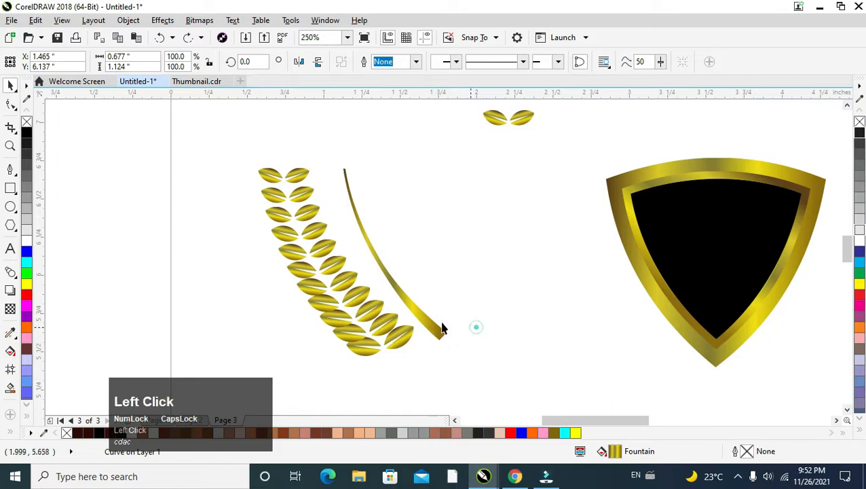
- Lengthen the gold stem by pulling its lower end nodes down and outward with the Shape tool
left_click(15, 108)
left_click(440, 332)
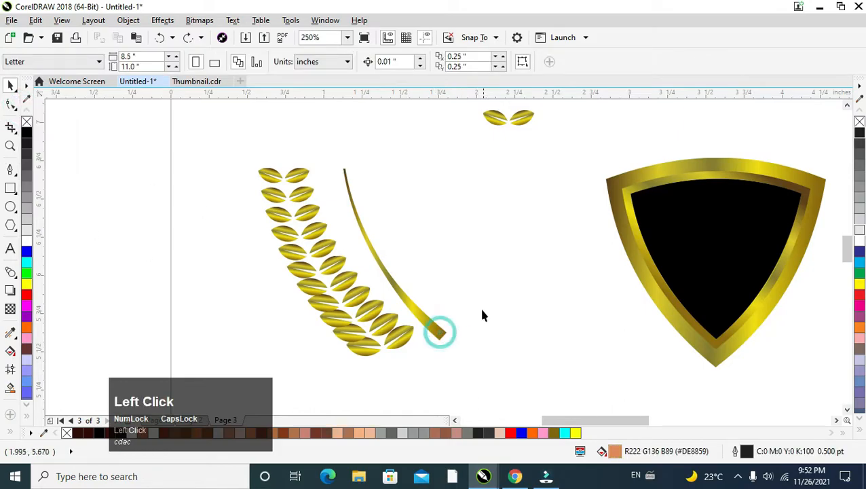
left_click(440, 340)
left_click(11, 103)
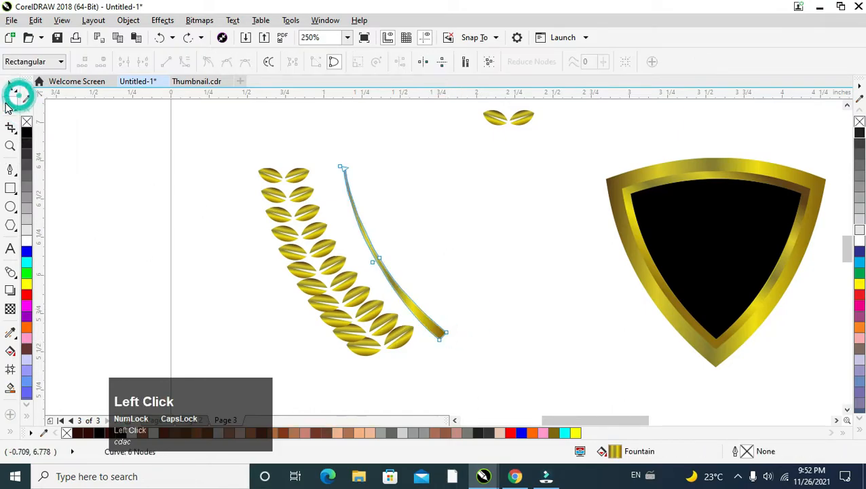
left_click(478, 307)
left_click_drag(440, 340, 469, 371)
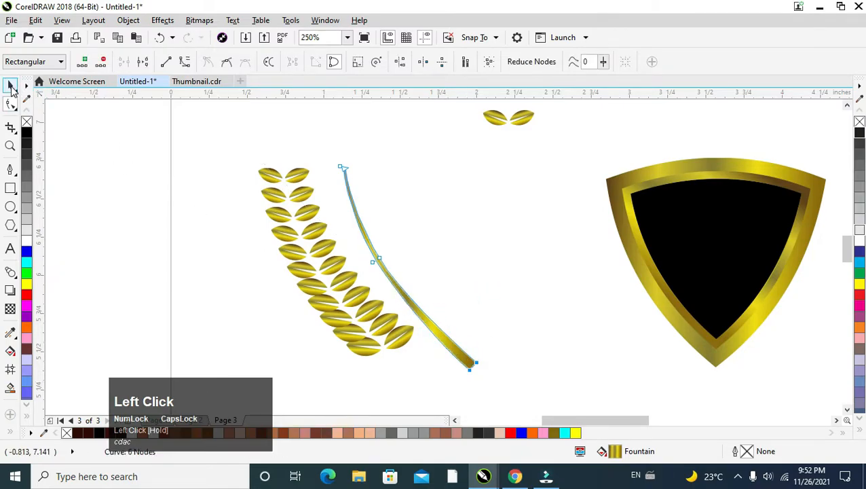
- Move the gold stem between the two leaf rows and bring it to the front
left_click(11, 87)
left_click(397, 170)
left_click_drag(349, 198, 291, 210)
key("Right")
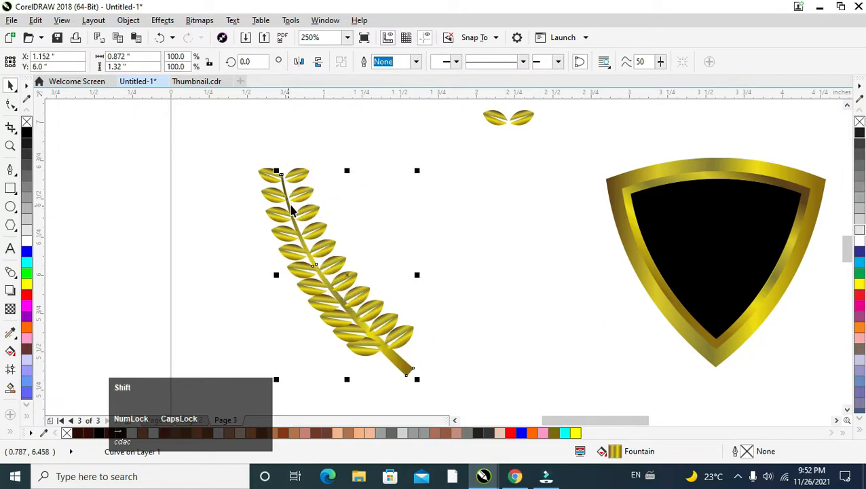
key("shift+Page_Up")
- Group the gold stem and its leaf pairs into one branch
left_click_drag(178, 106, 437, 346)
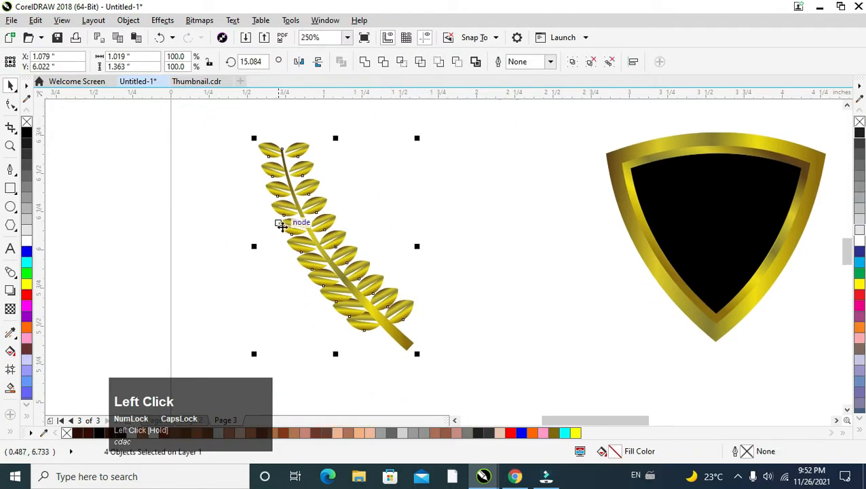
left_click_drag(203, 125, 475, 364)
key("ctrl+g")
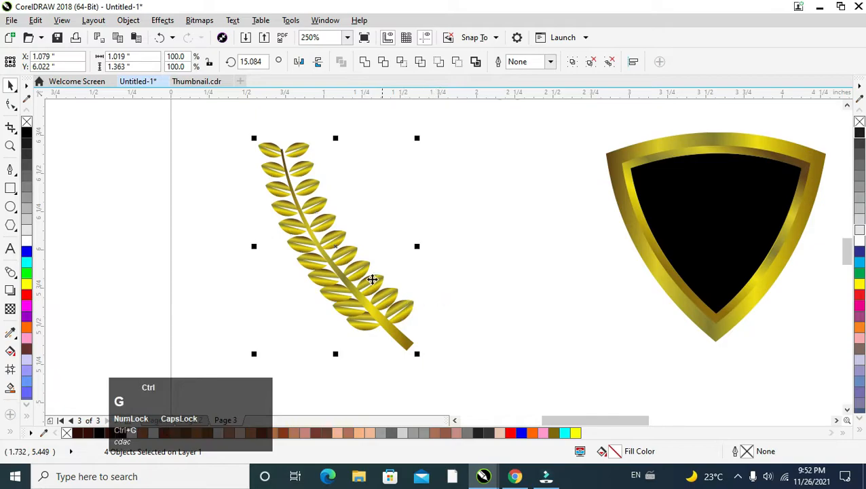
- Move the grouped branch onto the black shield and scale it proportionally from its centre to about 59.6%
left_click_drag(312, 234, 635, 234)
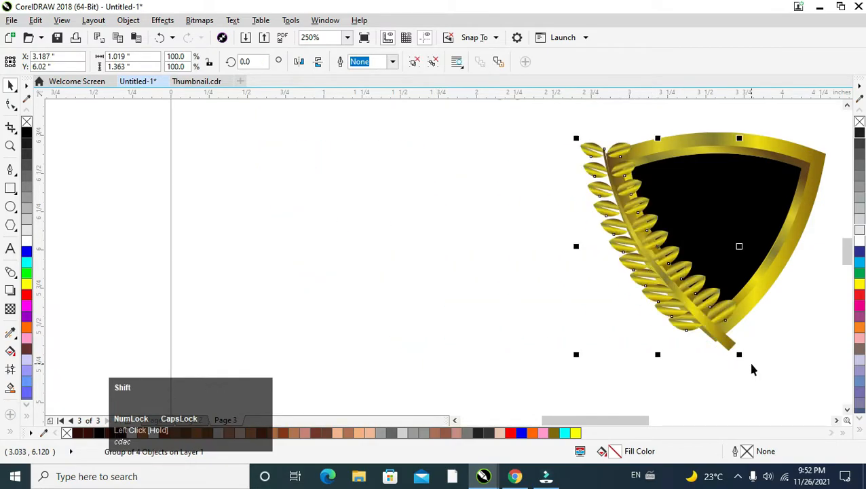
left_click_drag(740, 135, 718, 164)
left_click(730, 154, "shift")
left_click_drag(644, 217, 686, 202)
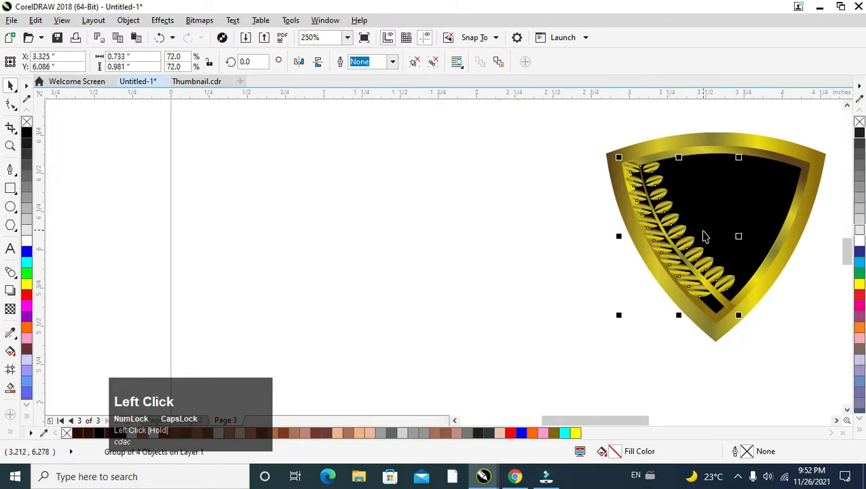
left_click_drag(739, 155, 728, 171)
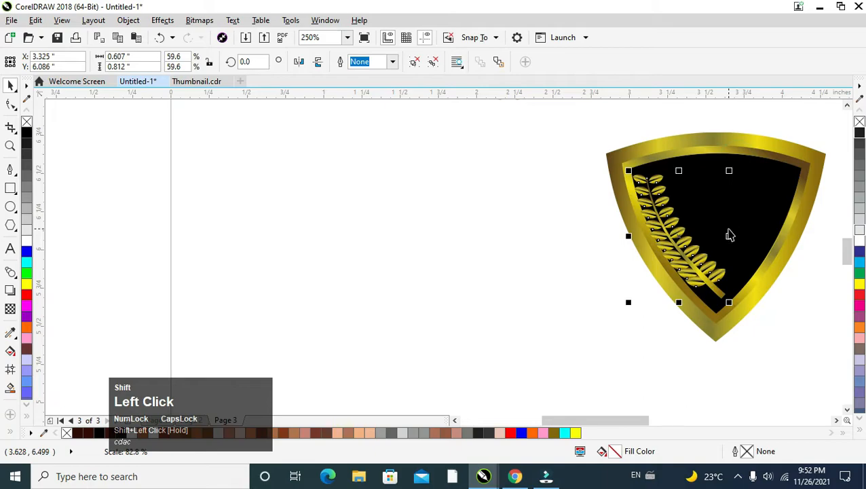
left_click_drag(681, 229, 687, 229)
- Shrink the branch to about 54% and position it along the left inner edge of the shield's frame
left_click(837, 420)
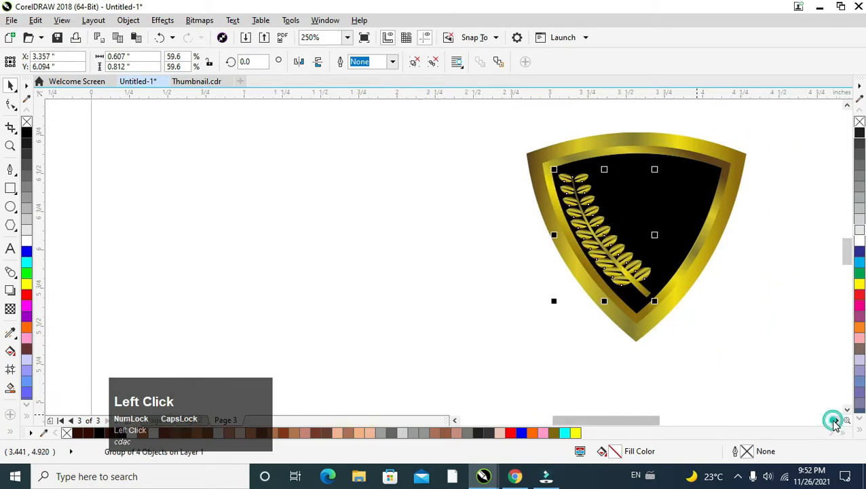
left_click(650, 170, "shift")
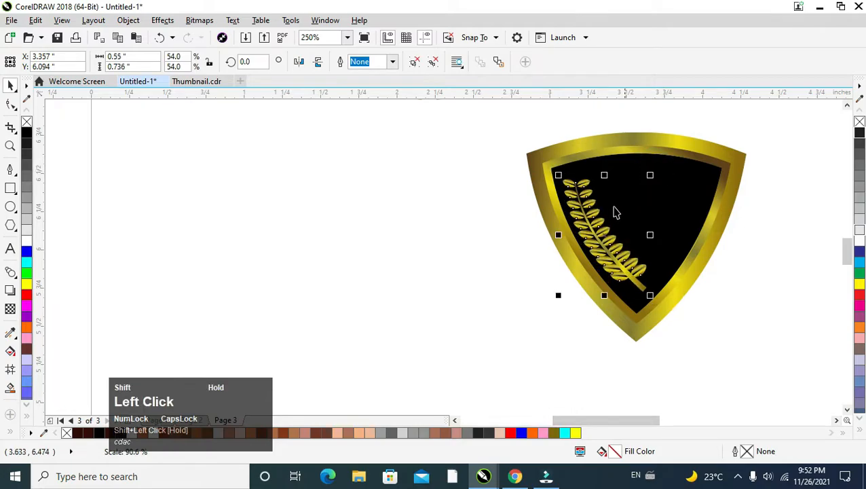
left_click_drag(598, 216, 593, 213)
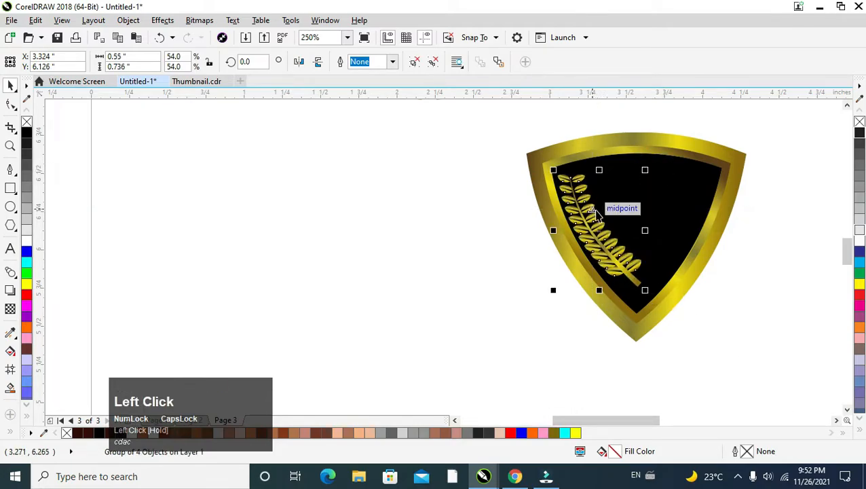
left_click_drag(636, 292, 621, 293)
left_click(528, 289)
left_click_drag(528, 289, 531, 291)
- Ungroup the spare leaf pair above the shield and move its right leaf to the top of the branch
scroll(531, 291, "down", 2)
left_click(384, 157)
key("ctrl+u")
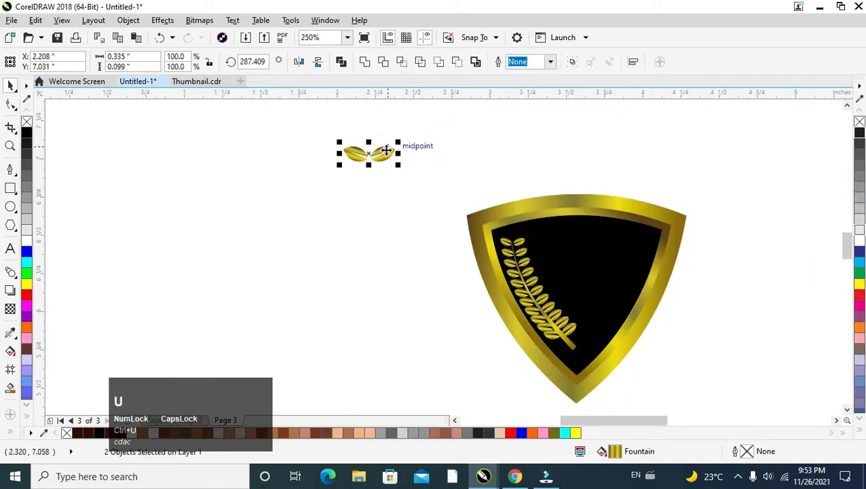
left_click(480, 117)
left_click(387, 157)
left_click_drag(387, 157, 518, 224)
- Rotate the single leaf to nearly upright, scale it to about 47.1%, and seat it on the branch's tip
scroll(520, 224, "up", 2)
left_click(536, 215)
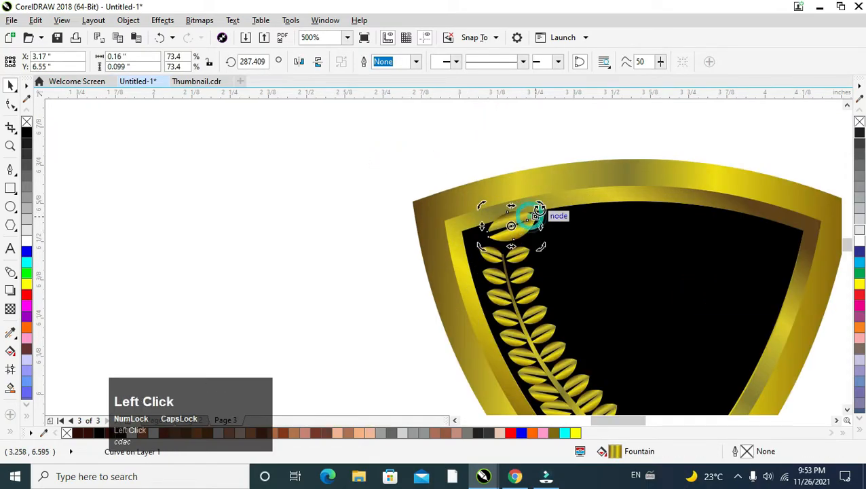
left_click_drag(541, 249, 508, 243)
left_click(518, 218)
left_click(526, 166)
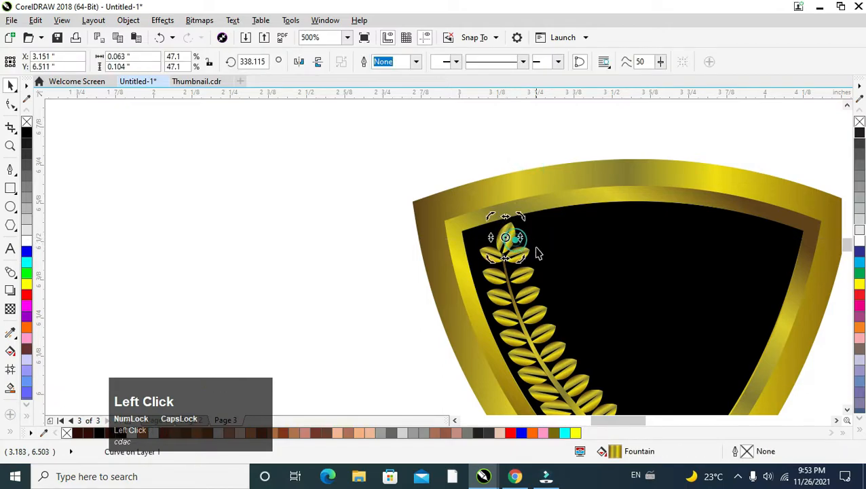
- Nudge the tip leaf slightly to the right to centre it over the stem
key("Right")
key("Right")
key("Right")
key("Left")
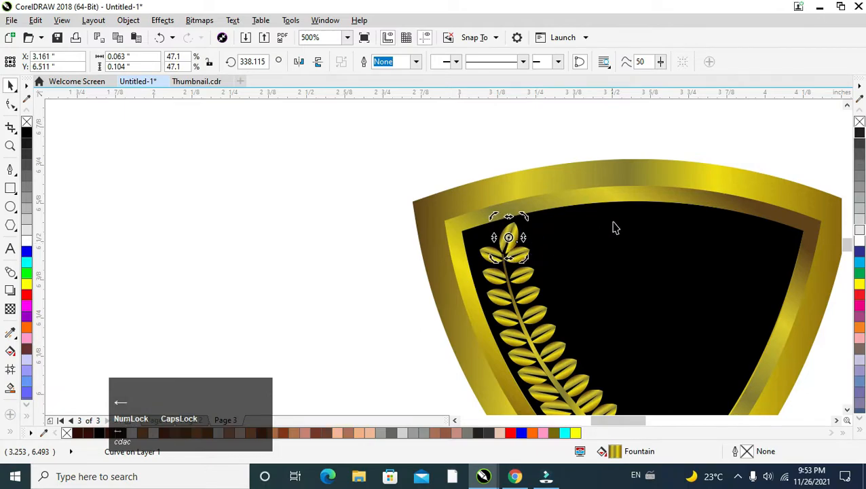
left_click(613, 227)
scroll(611, 224, "down", 3)
- Group the branch with its tip leaf and place a horizontally mirrored copy along the shield's right inner edge
left_click(709, 366)
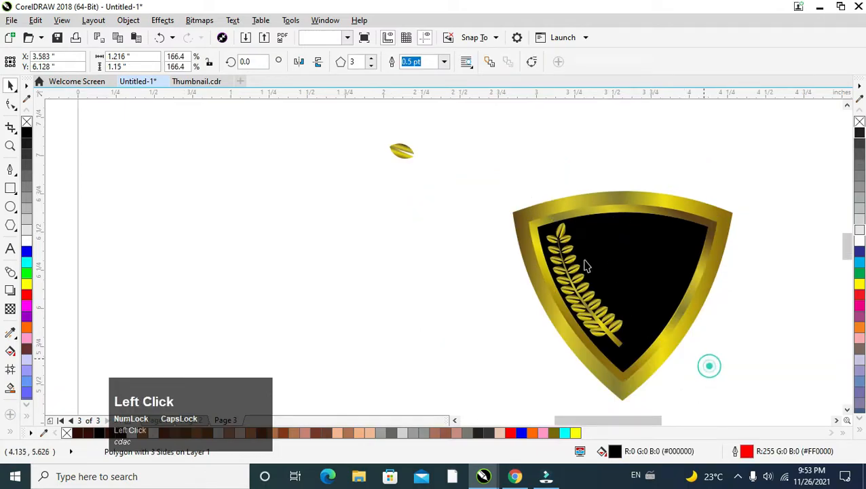
left_click_drag(518, 178, 672, 387)
key("ctrl+g")
left_click_drag(542, 285, 653, 292)
right_click(653, 292)
left_click(737, 319)
- Delete the leftover spare leaf outside the shield
scroll(721, 278, "up", 2)
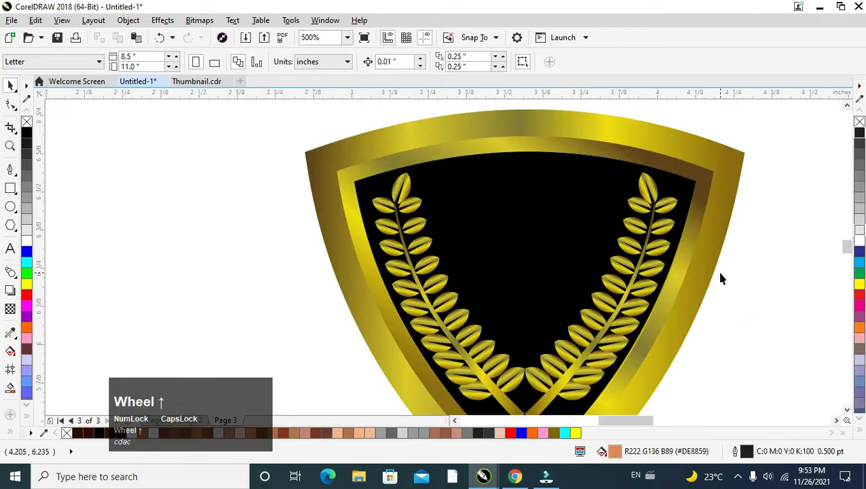
scroll(720, 280, "down", 2)
left_click_drag(579, 428, 613, 427)
left_click_drag(230, 119, 477, 203)
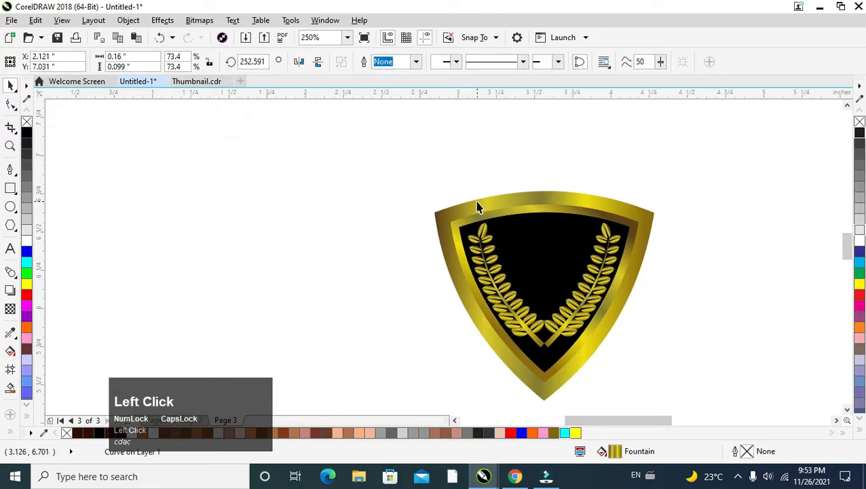
left_click(630, 360)
left_click_drag(611, 426, 491, 291)
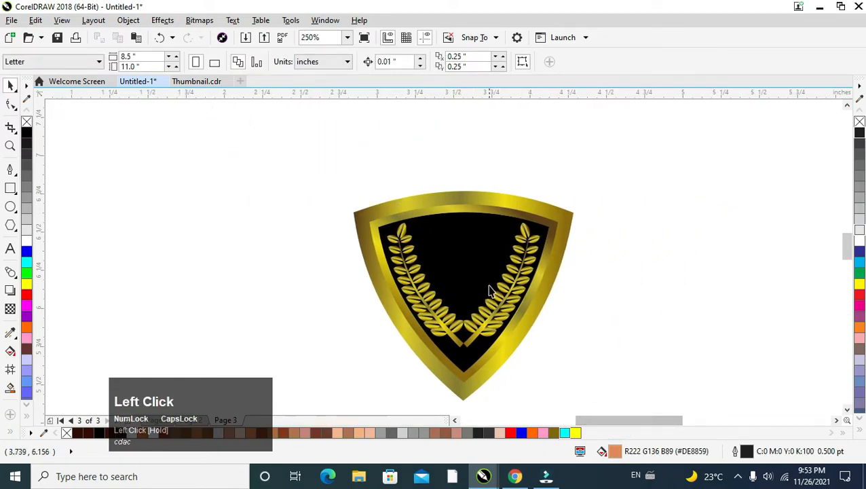
scroll(488, 298, "up", 1)
scroll(496, 291, "down", 1)
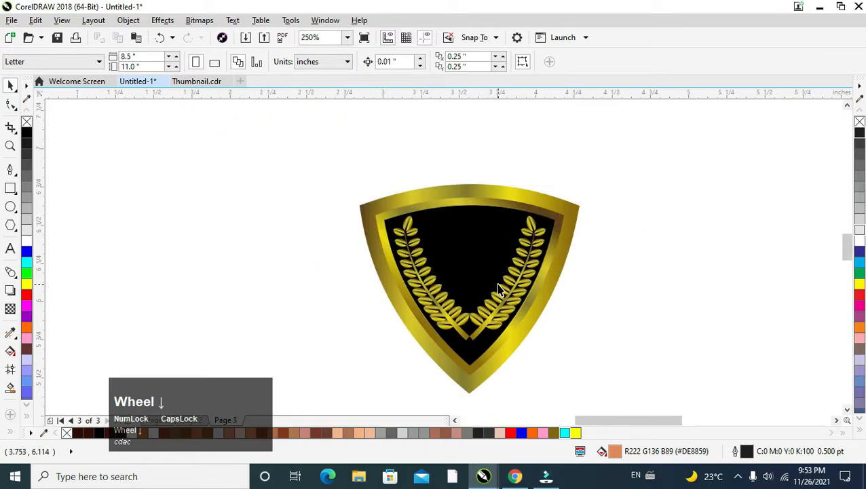
left_click(601, 418)
left_click_drag(296, 157, 642, 424)
left_click_drag(761, 201, 762, 199)
left_click(847, 105)
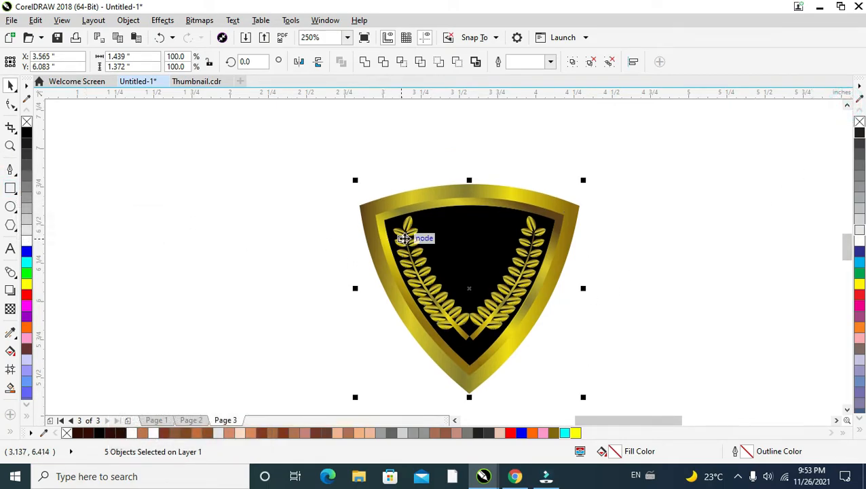
left_click(478, 237)
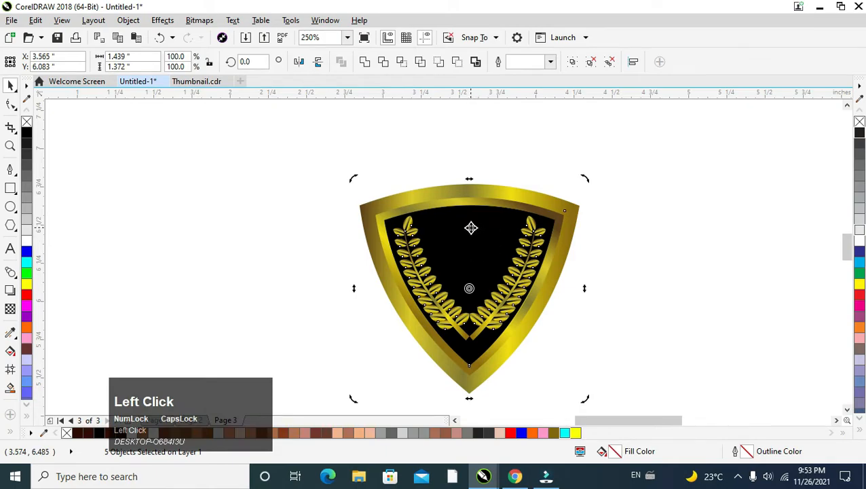
left_click_drag(272, 154, 587, 378)
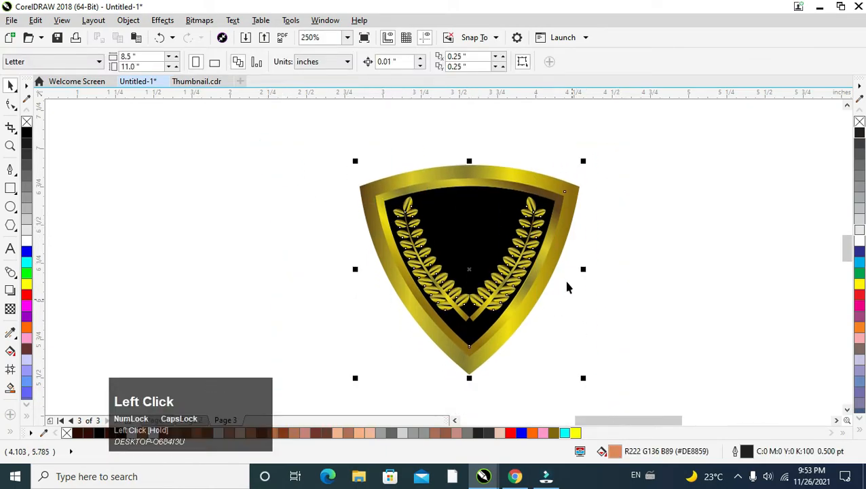
- Add the artistic text "DEEP" beside the shield and set its font to Arial Rounded MT Bold
left_click(10, 248)
left_click(137, 200)
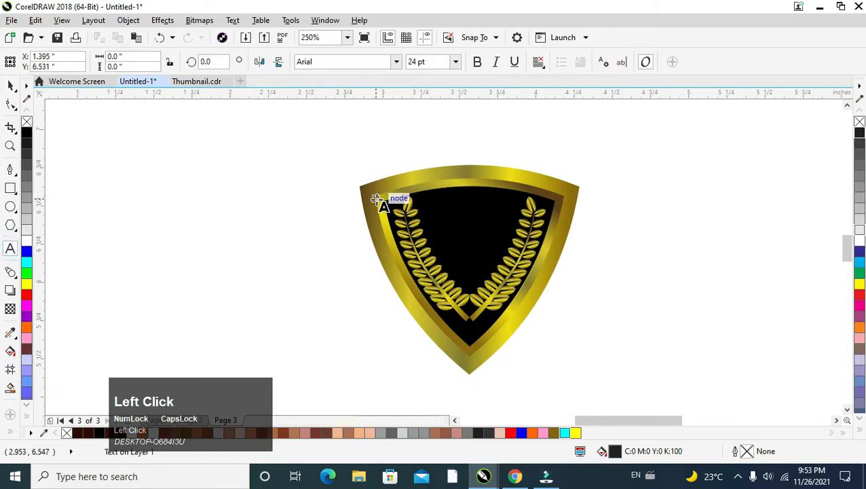
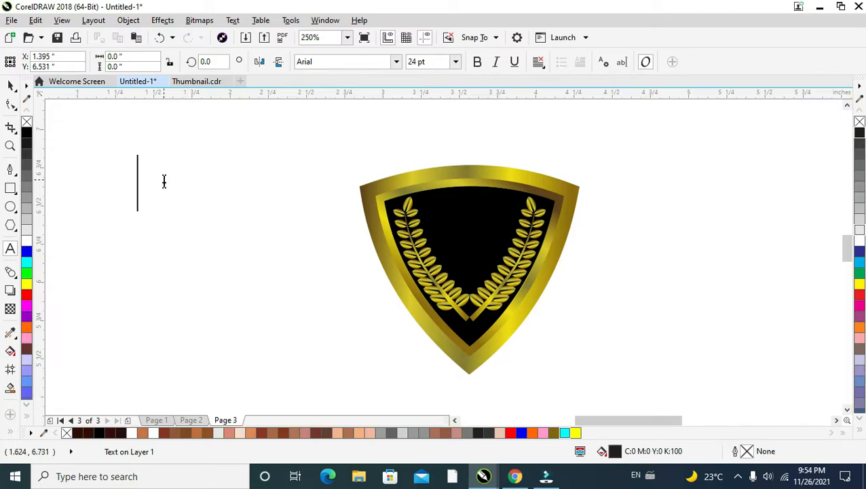
type("DEEP")
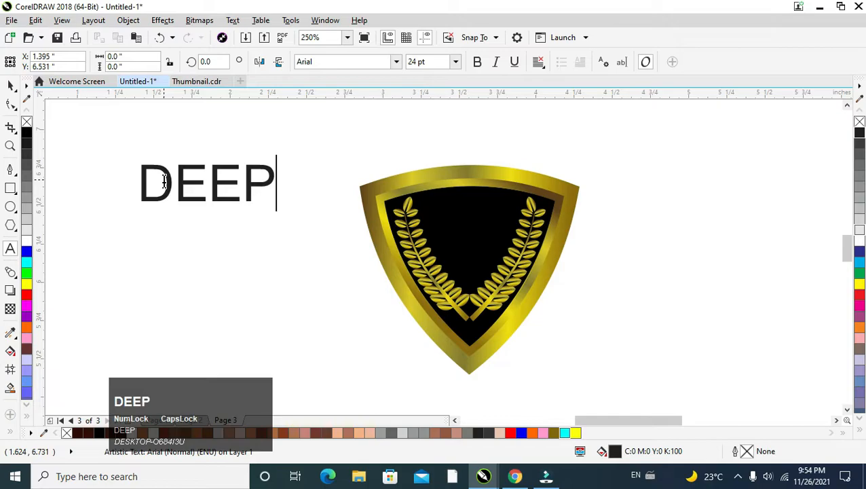
left_click(10, 86)
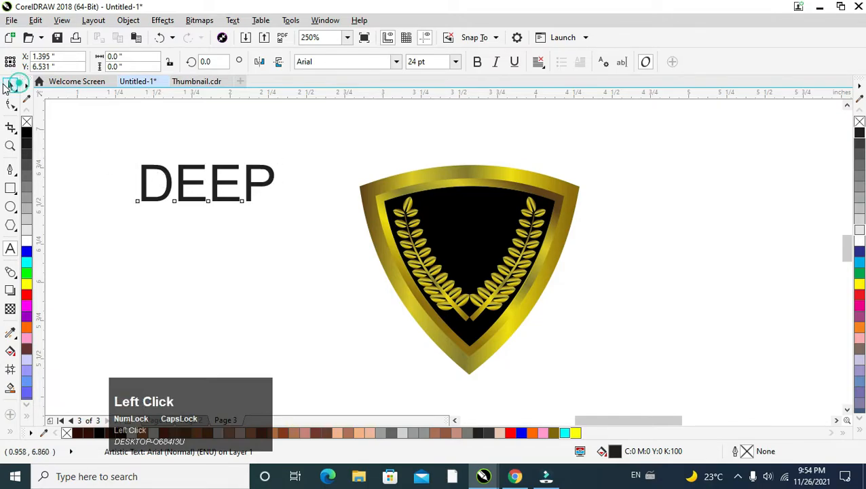
left_click(394, 62)
left_click(397, 62)
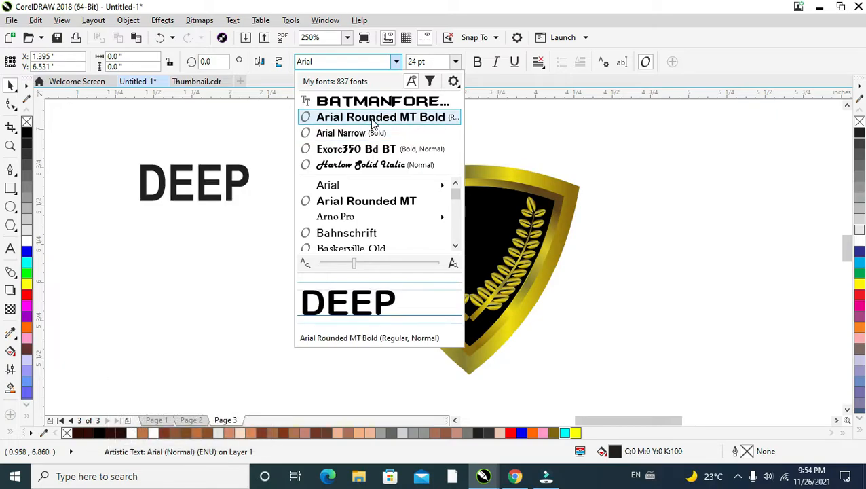
left_click(334, 143)
- Place the DEEP text between the branch tips on the shield, colour it white, and size it to about 15.4 pt
left_click_drag(279, 204, 466, 208)
left_click(860, 241)
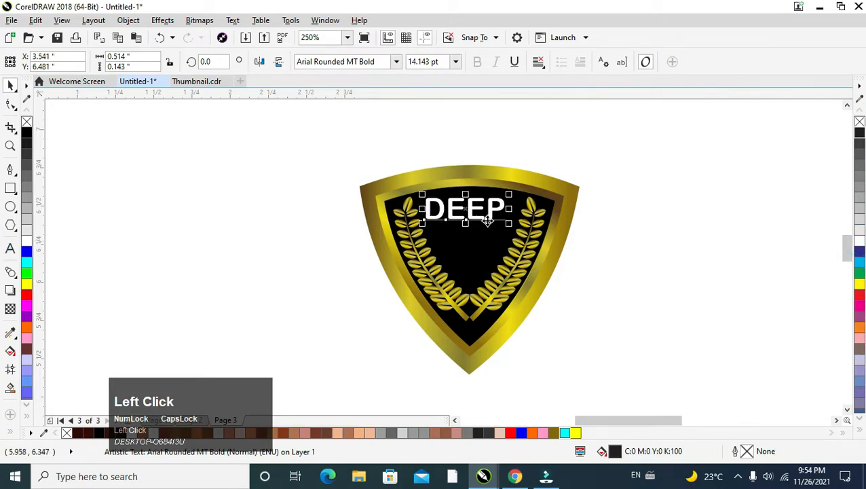
scroll(491, 223, "up", 1)
left_click_drag(524, 222, 537, 230)
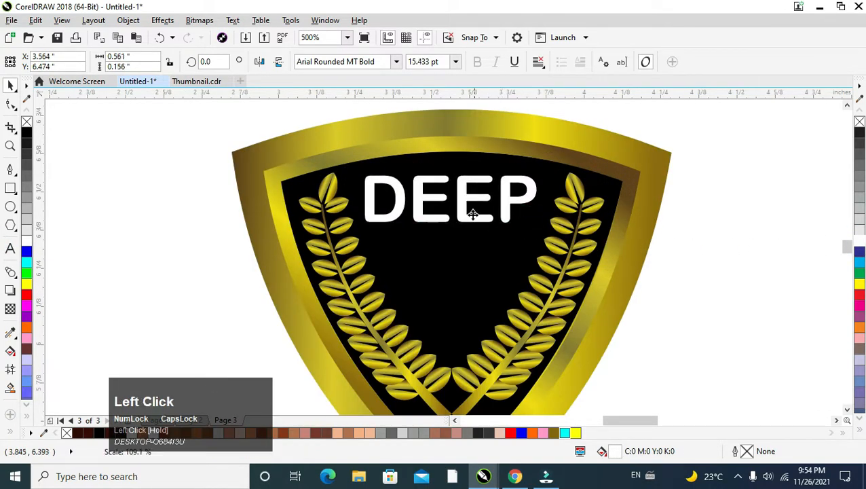
left_click_drag(463, 207, 467, 215)
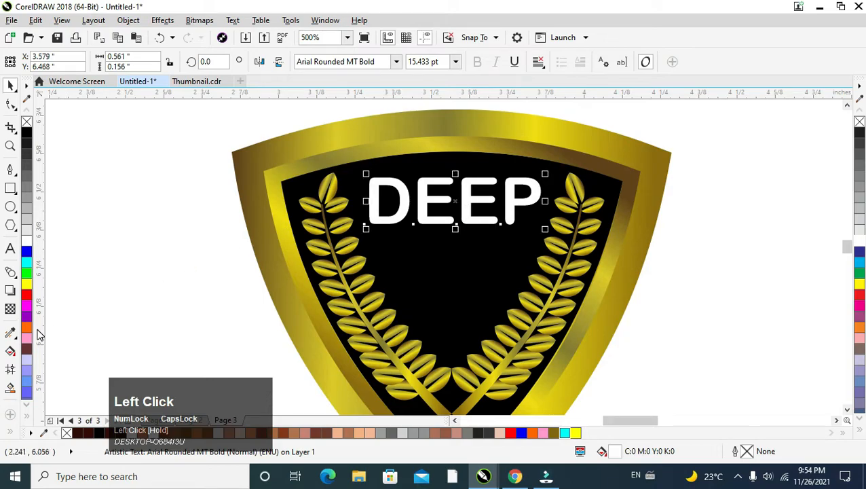
- Copy the gold fountain fill from the shield's outer frame onto the DEEP text with the Attributes Eyedropper
left_click(10, 333)
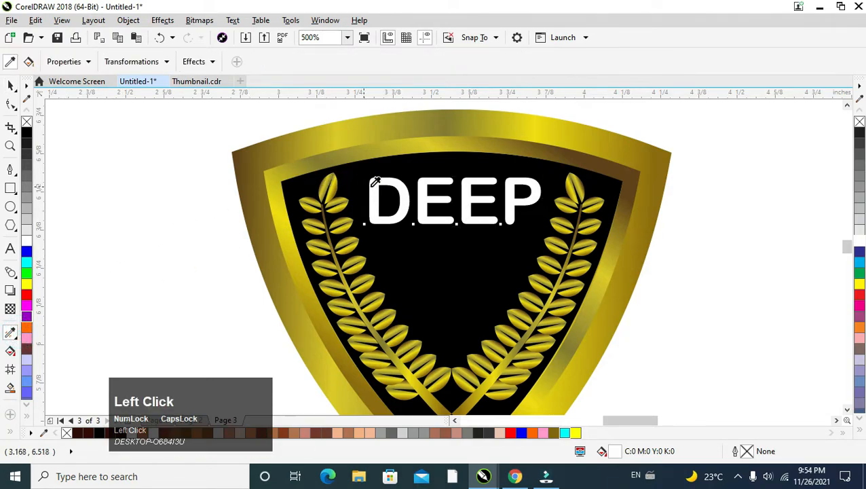
left_click(10, 333)
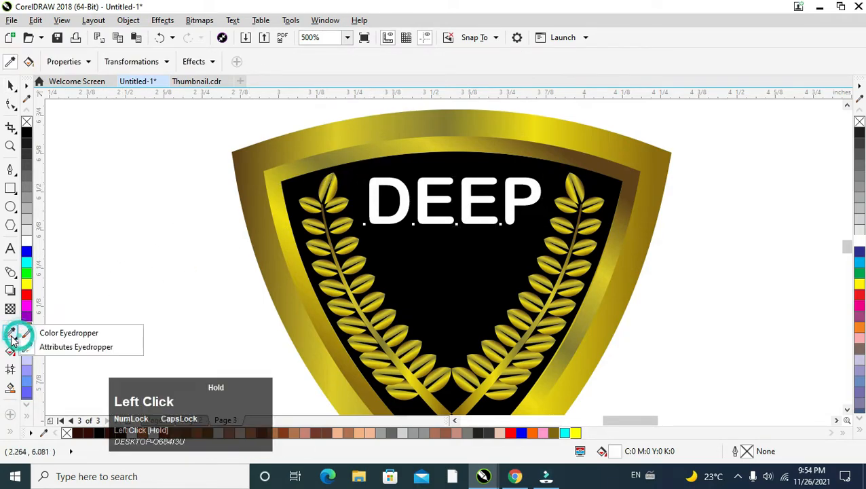
left_click(50, 344)
left_click(348, 136)
left_click(400, 192)
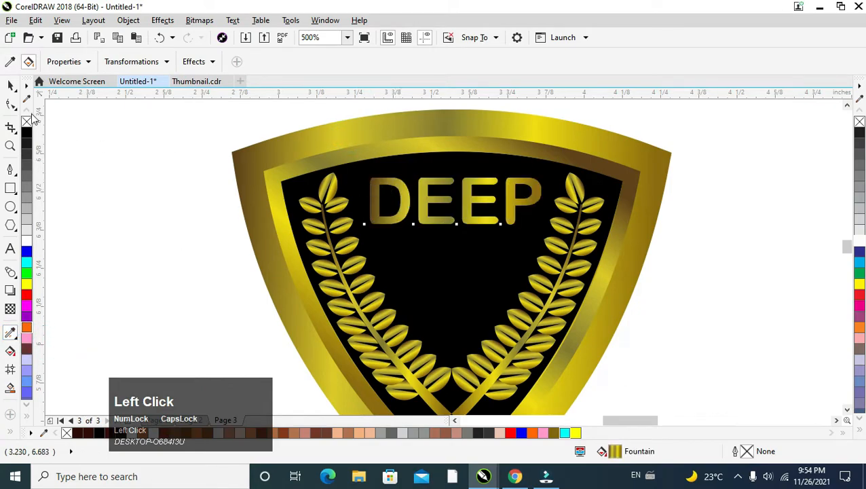
- Give the DEEP text a white outline 1.0 pt wide
left_click(11, 87)
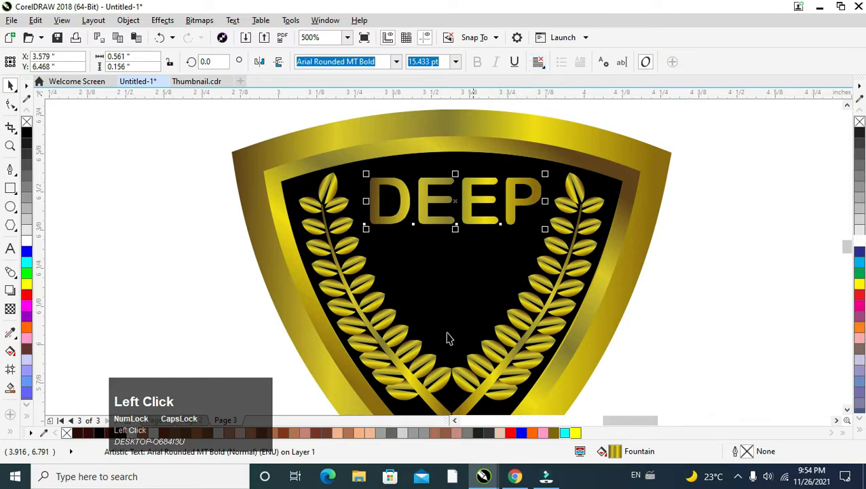
double_click(736, 452)
left_click(351, 152)
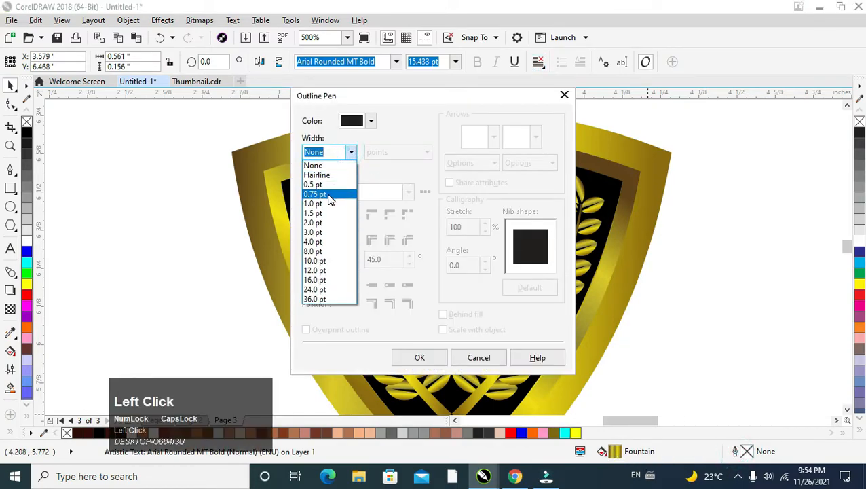
left_click(326, 204)
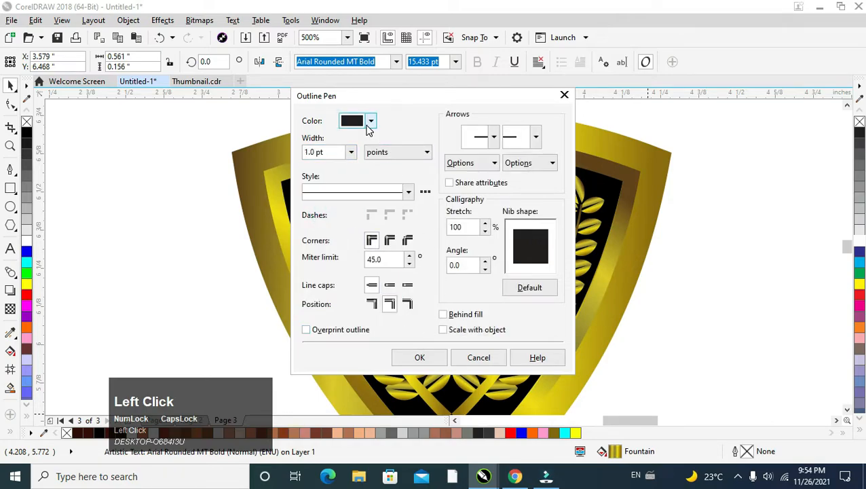
left_click(370, 122)
left_click(351, 189)
left_click(416, 358)
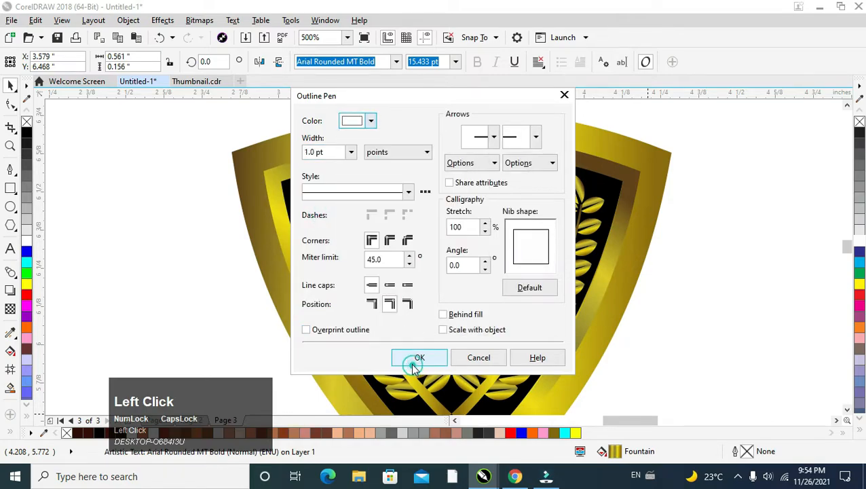
left_click(416, 358)
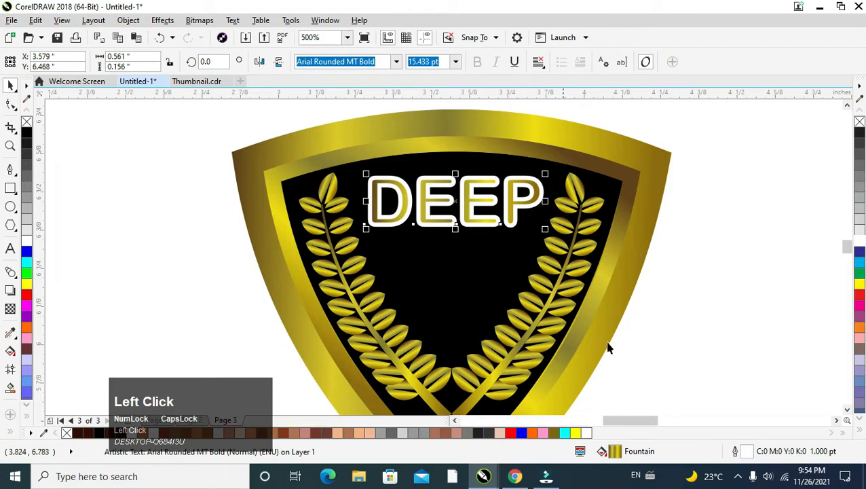
- Set the DEEP text's outline to sit behind its fill
double_click(736, 452)
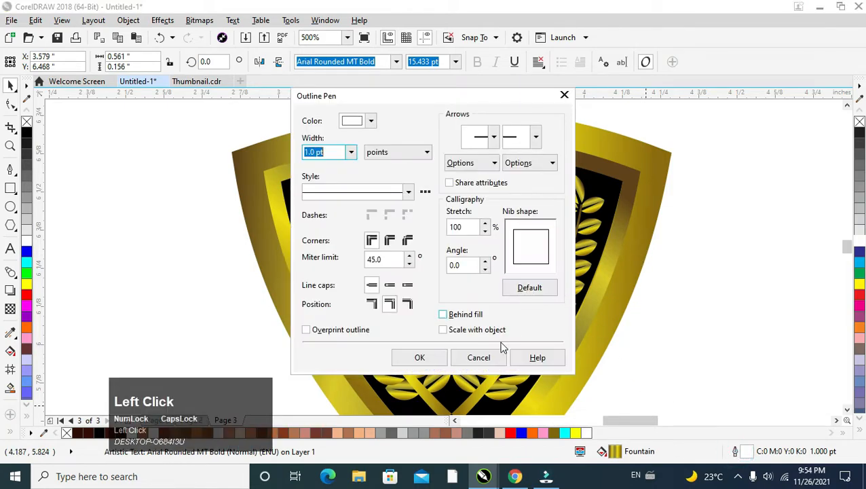
left_click(461, 316)
left_click(420, 357)
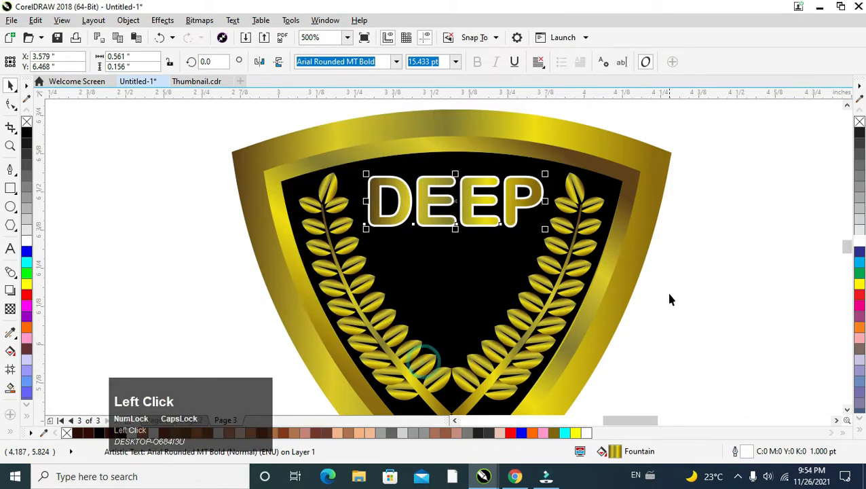
left_click(668, 296)
- Duplicate the DEEP text directly below the original and scale the copy down to about 11.6 pt
left_click(479, 213)
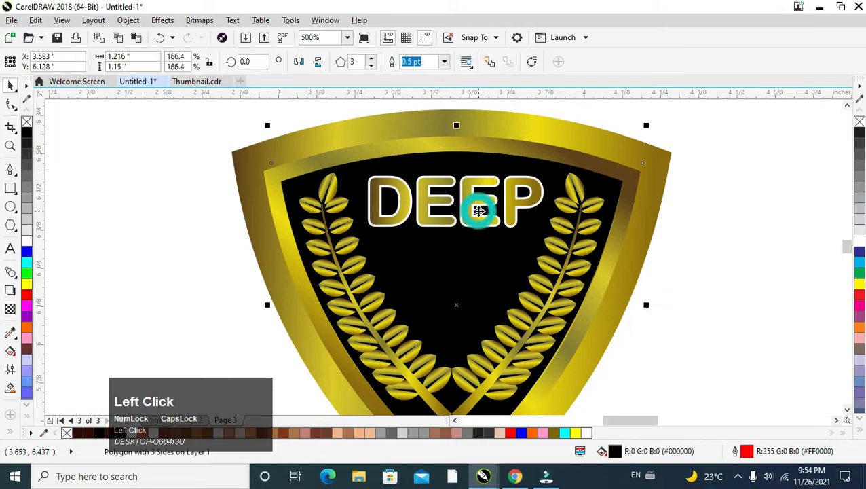
left_click(468, 219)
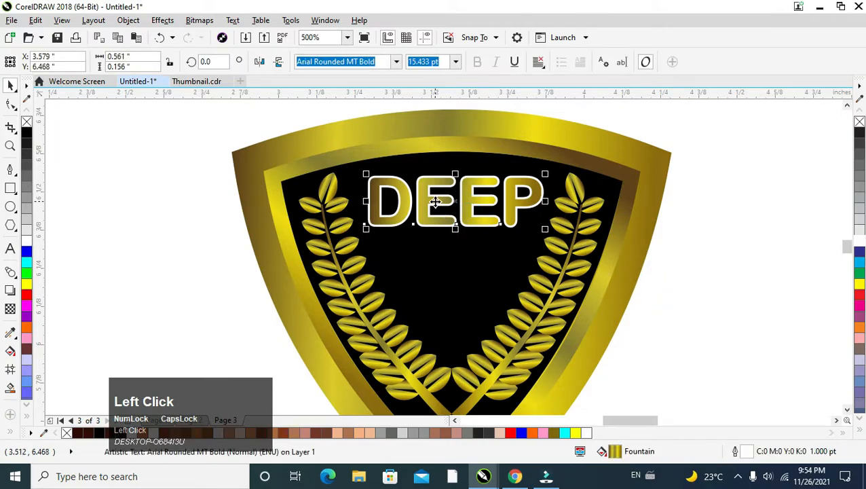
left_click_drag(436, 201, 439, 264)
right_click(439, 264)
mouse_move(550, 237)
left_mouse_down()
mouse_move(527, 241)
mouse_move(543, 246)
left_mouse_up()
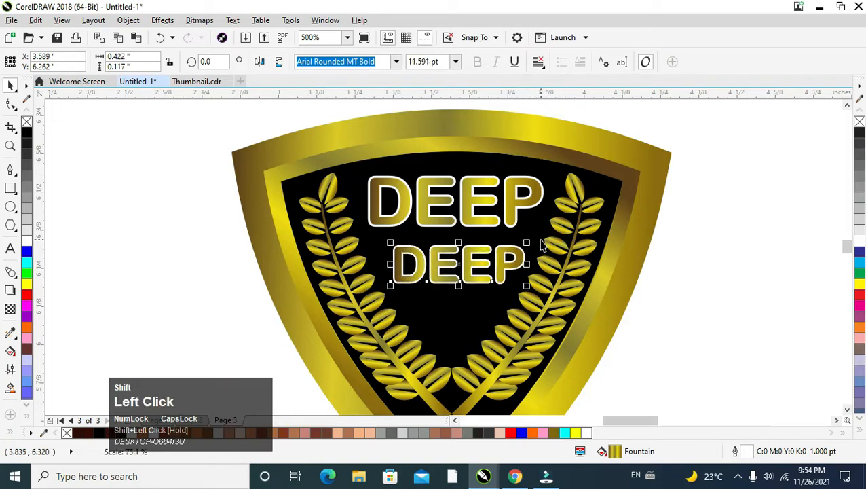
- Replace the wording of the lower DEEP copy with "SCHOOL"
left_click(10, 249)
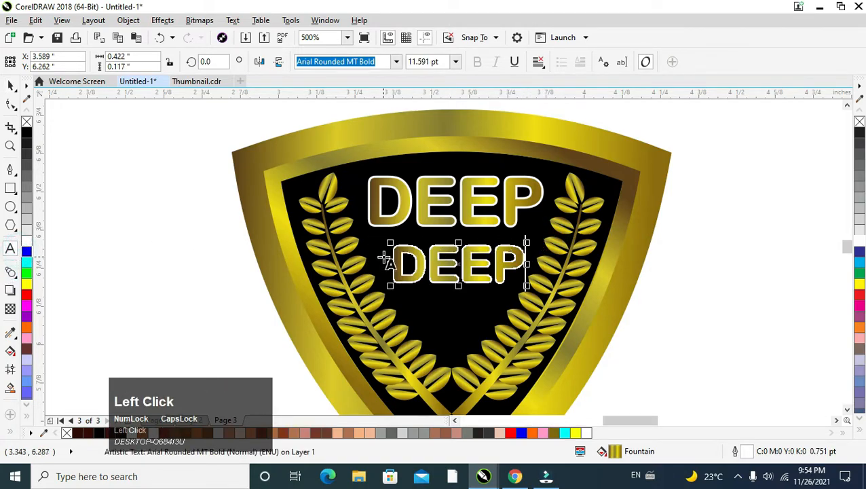
key("ctrl+a")
type("C")
key("BackSpace")
type("sC")
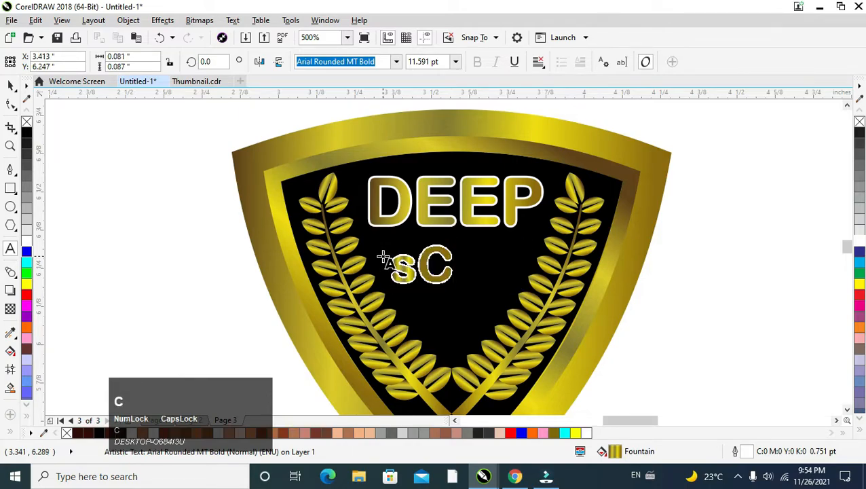
key("BackSpace")
key("BackSpace")
type("SC")
type("A")
key("BackSpace")
key("BackSpace")
type("CHOOL")
left_click(10, 86)
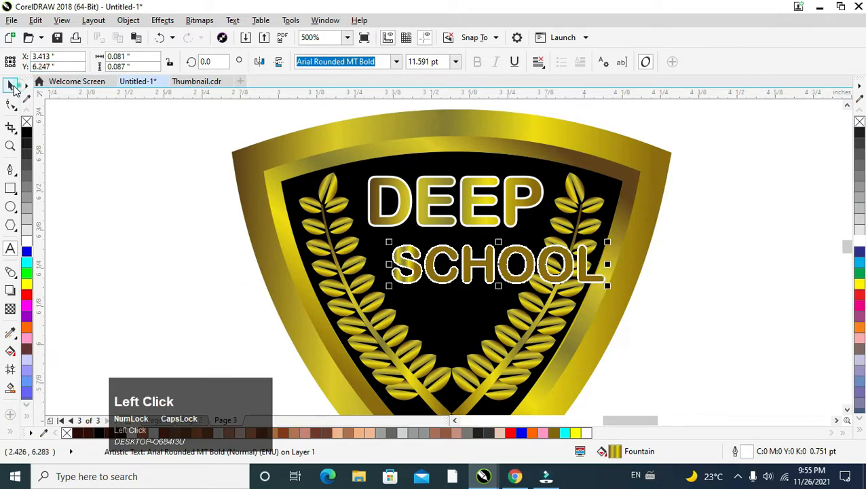
- Scale the SCHOOL text down to about 7.6 pt and centre it beneath DEEP between the branches
left_click_drag(610, 286, 532, 274)
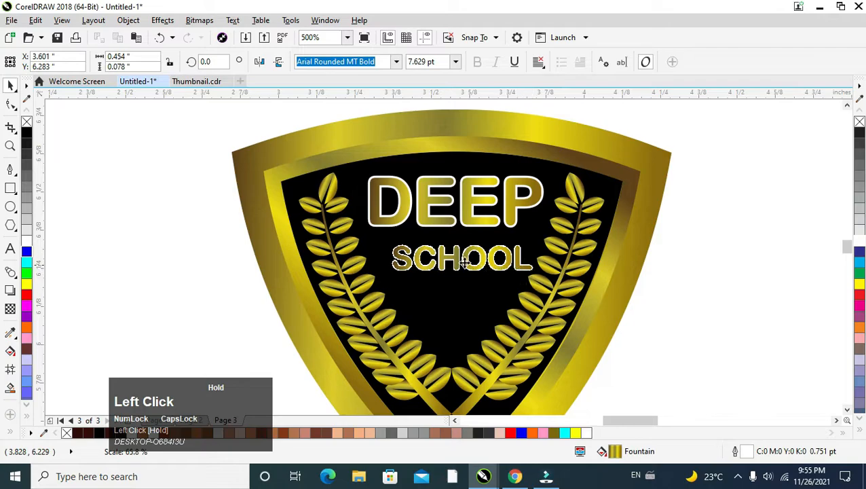
left_click(453, 265)
scroll(452, 265, "down", 2)
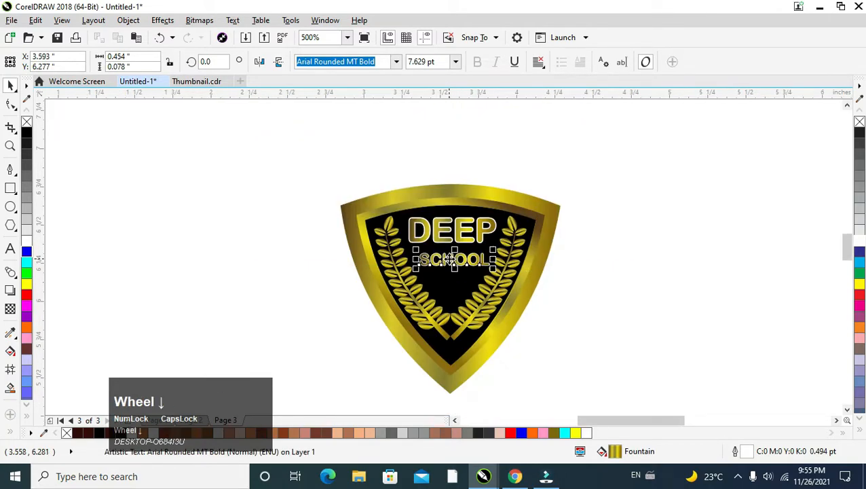
- Shift the DEEP and SCHOOL texts together slightly downward on the shield
left_click_drag(305, 163, 515, 286)
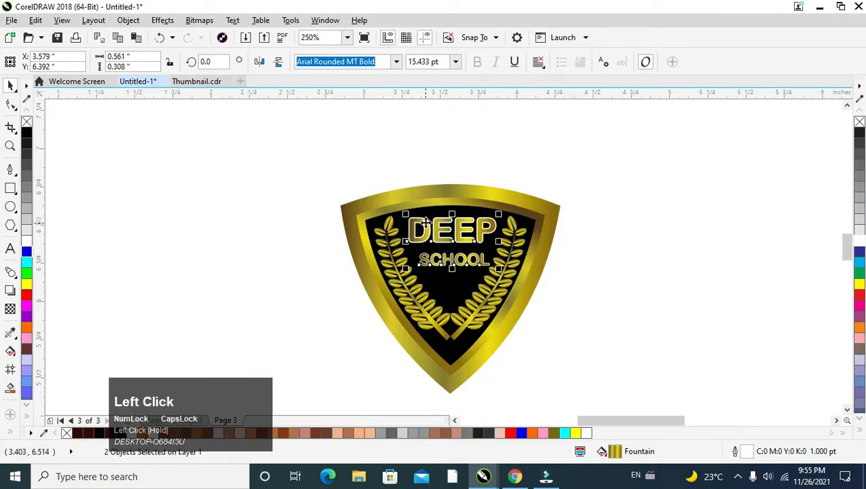
left_click_drag(433, 227, 436, 238)
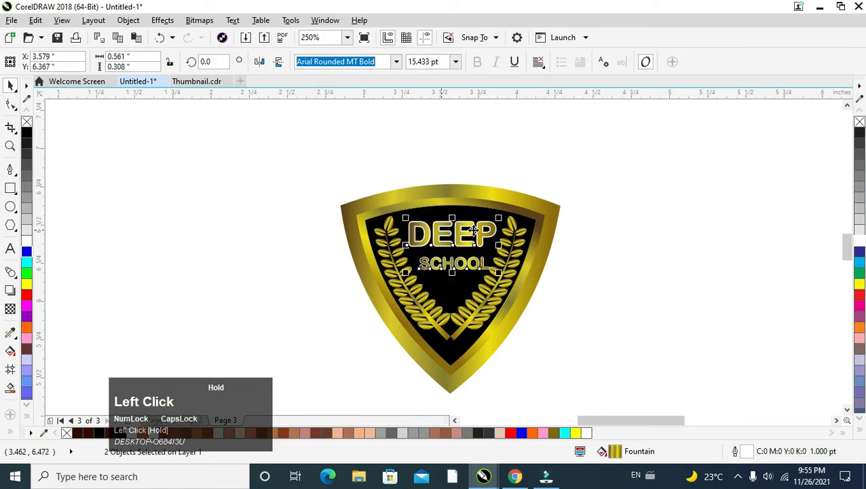
left_click(572, 231)
left_click_drag(647, 423, 652, 422)
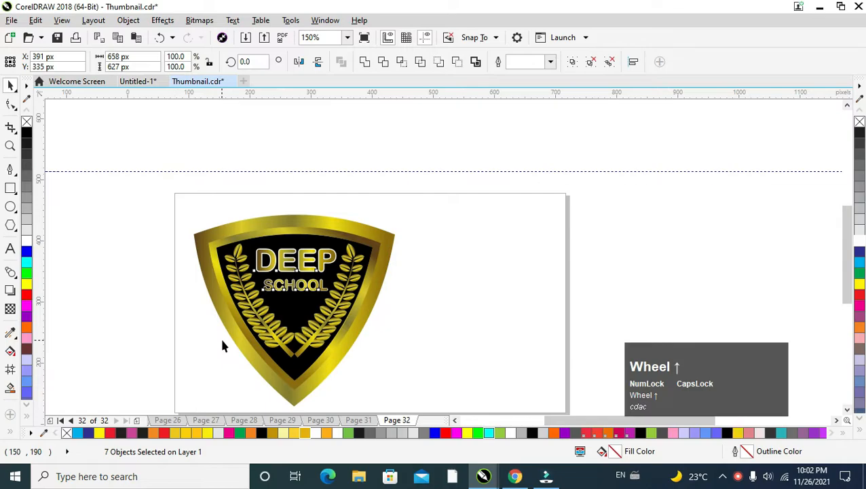
- On page 32 of Thumbnail.cdr, draw a circle about 102 px in diameter outside the page beside the shield
scroll(237, 353, "up", 2)
scroll(237, 353, "down", 2)
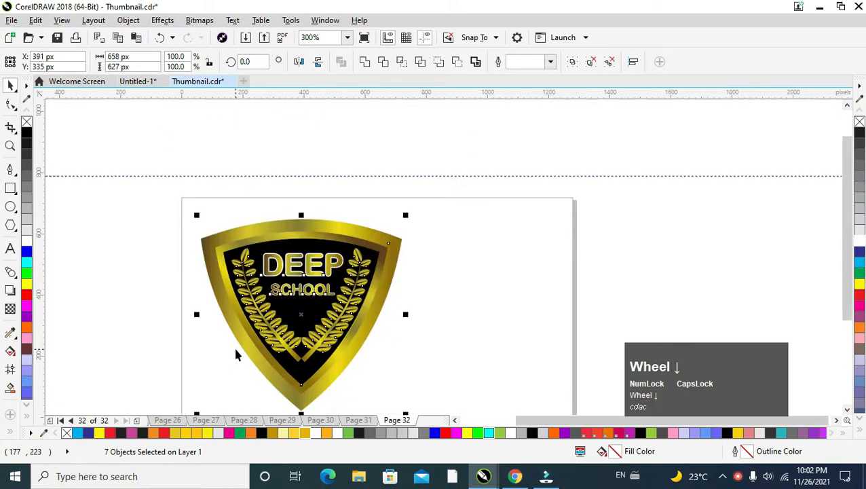
left_click(10, 207)
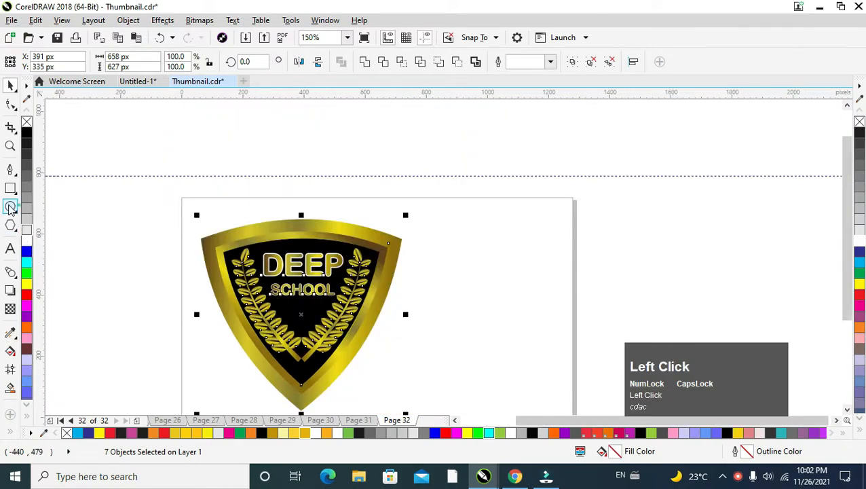
left_click(128, 226, "ctrl")
left_click_drag(127, 226, 156, 252)
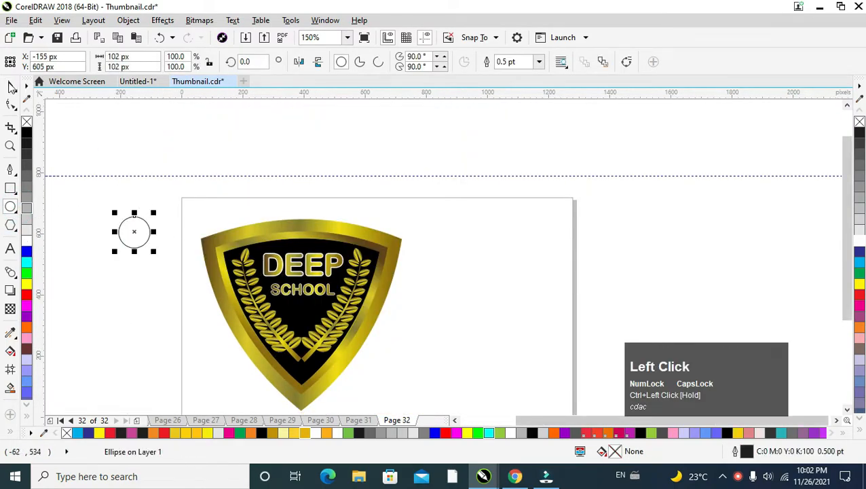
left_click(10, 86)
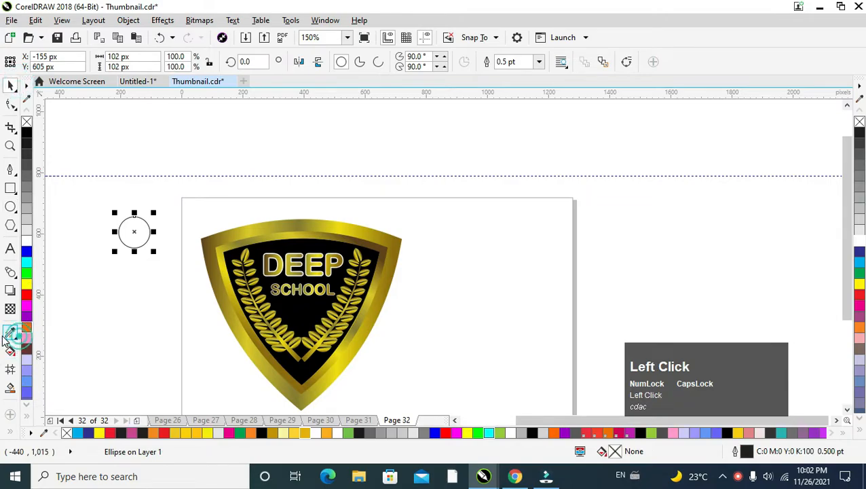
- Copy the gold fountain fill from the shield's outer frame onto the circle with the Attributes Eyedropper
left_click(11, 332)
left_click(41, 347)
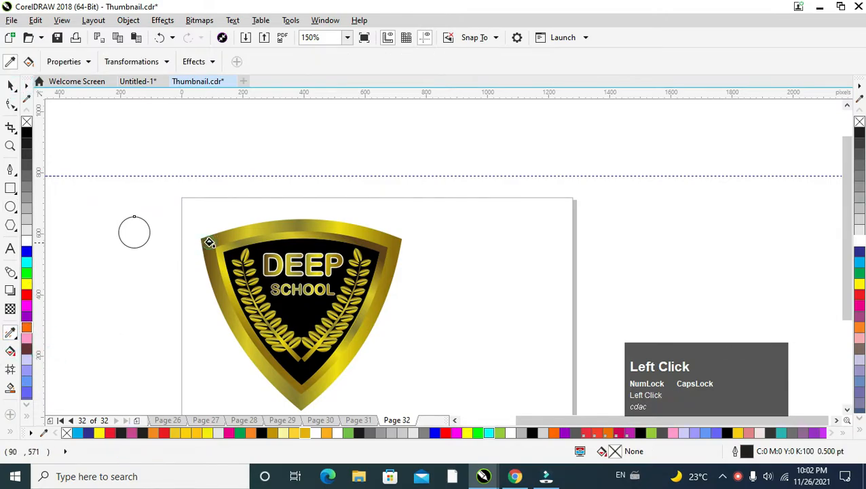
left_click(130, 230)
scroll(122, 231, "up", 2)
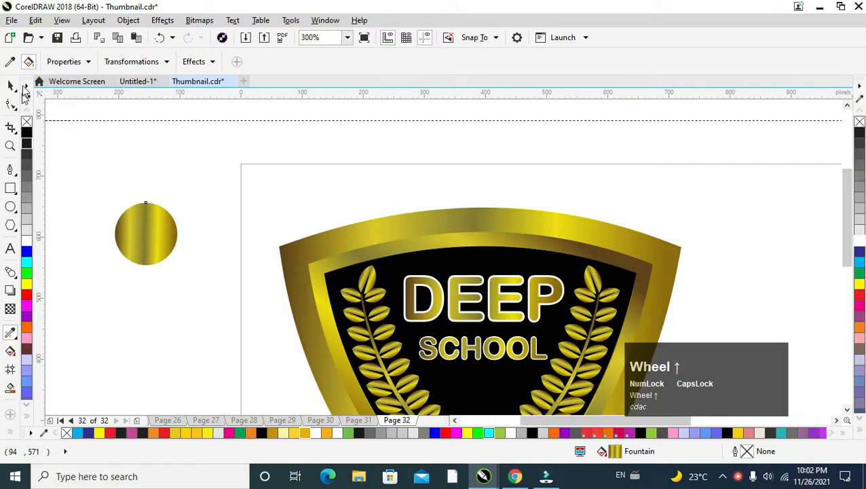
- Add a smaller concentric copy of the gold circle inside it
left_click(10, 86)
left_click_drag(180, 197, 171, 210)
right_click(170, 210, "shift")
- Mirror the outer gold circle both vertically and horizontally
left_click(177, 238)
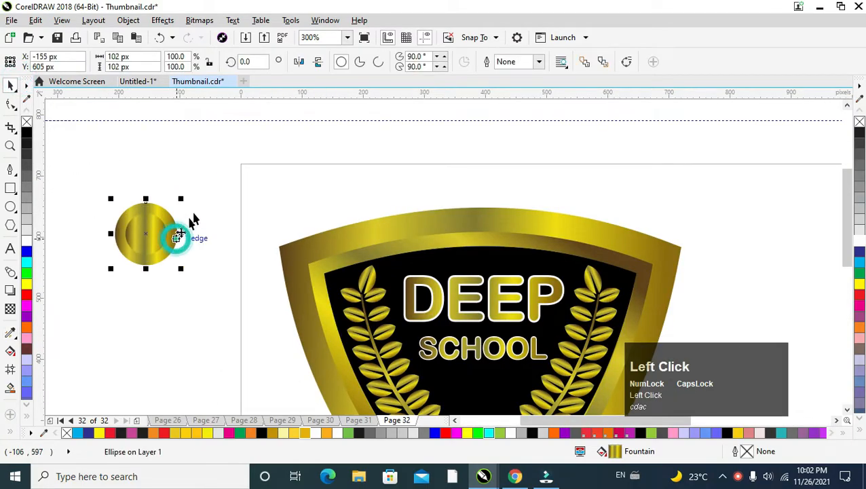
left_click(317, 62)
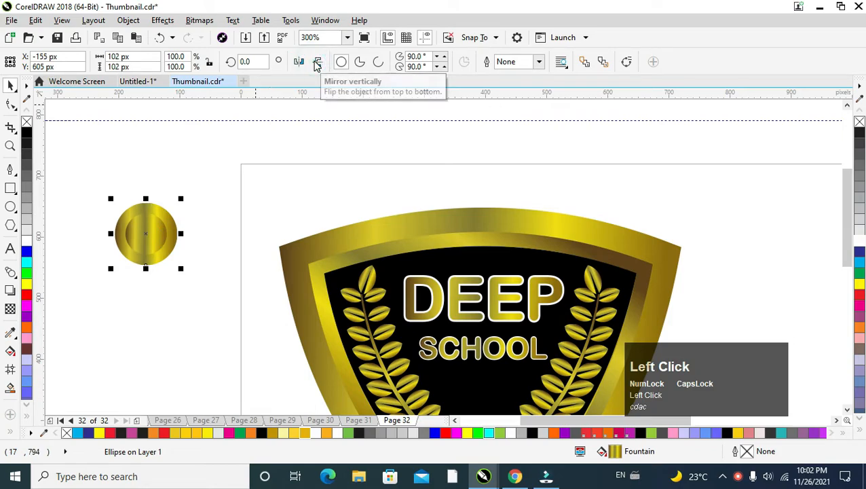
left_click(300, 61)
left_click(195, 221)
left_click(151, 244)
left_click(161, 259)
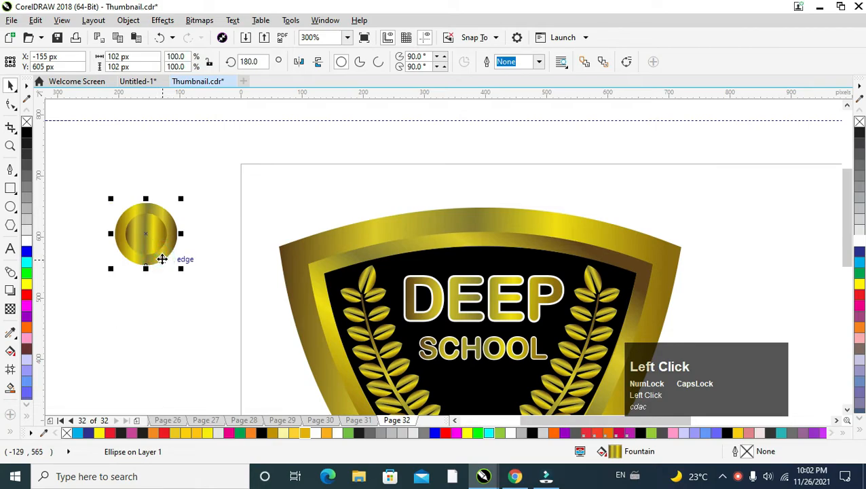
- Redraw the outer circle's fountain fill as a horizontal two-colour gradient from brown to yellow #F0E409
key("g")
mouse_move(163, 255)
left_mouse_down()
mouse_move(135, 256)
mouse_move(186, 255)
left_mouse_up()
left_click(117, 256)
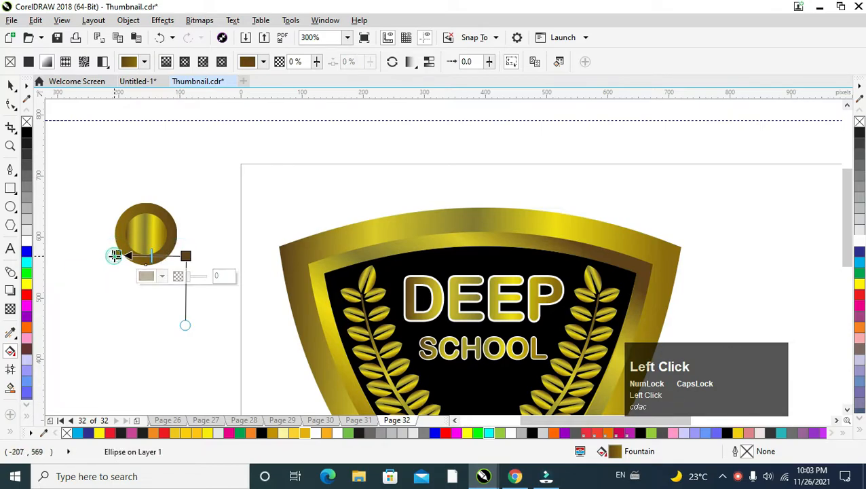
left_click(116, 255)
left_click(78, 276)
left_click_drag(143, 356, 155, 349)
left_click_drag(160, 406, 161, 401)
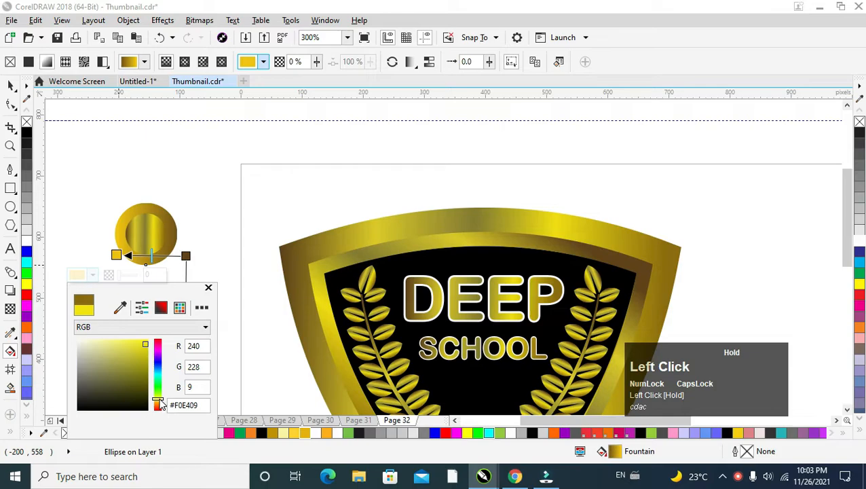
left_click_drag(186, 256, 179, 255)
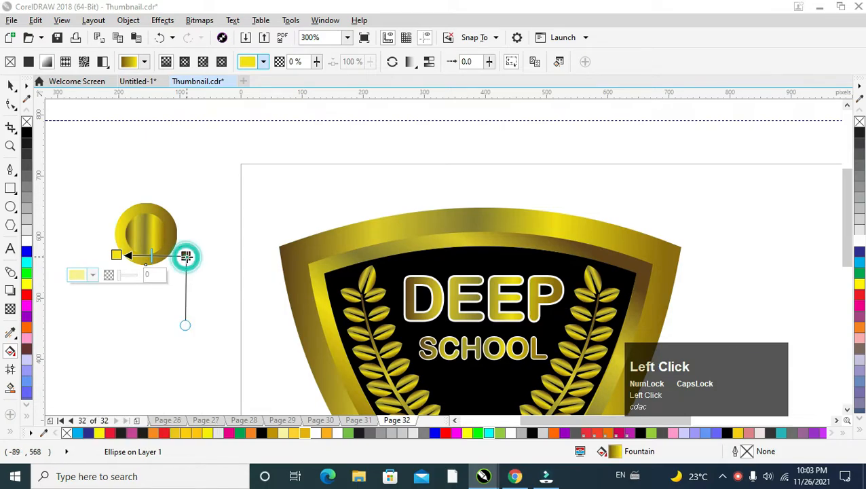
- Remove the striped inner circle from inside the recoloured gold circle
left_click(5, 88)
left_click(94, 137)
left_click(136, 249)
key("g")
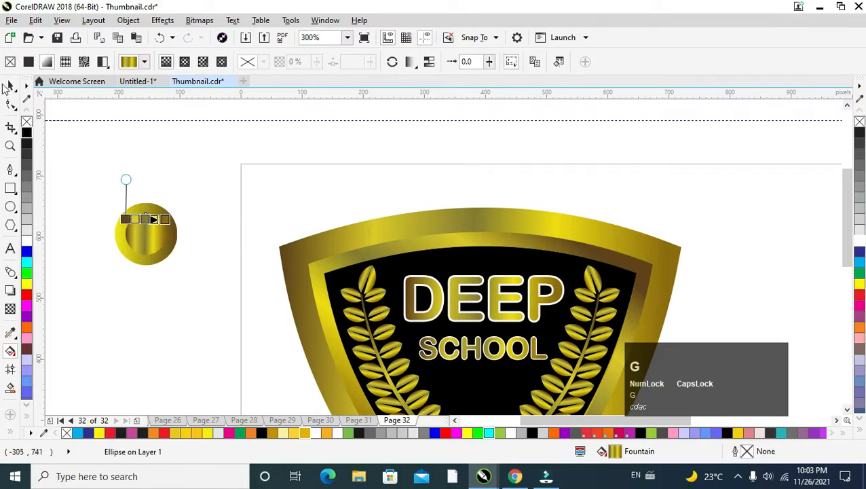
left_click(8, 86)
- Add a concentric 63 px copy of the recoloured circle and mirror it so its gradient runs the opposite way
left_click(200, 235)
left_click(173, 248)
left_click_drag(182, 199, 173, 212)
right_click(180, 217)
left_click_drag(175, 213, 174, 212)
left_click(317, 62)
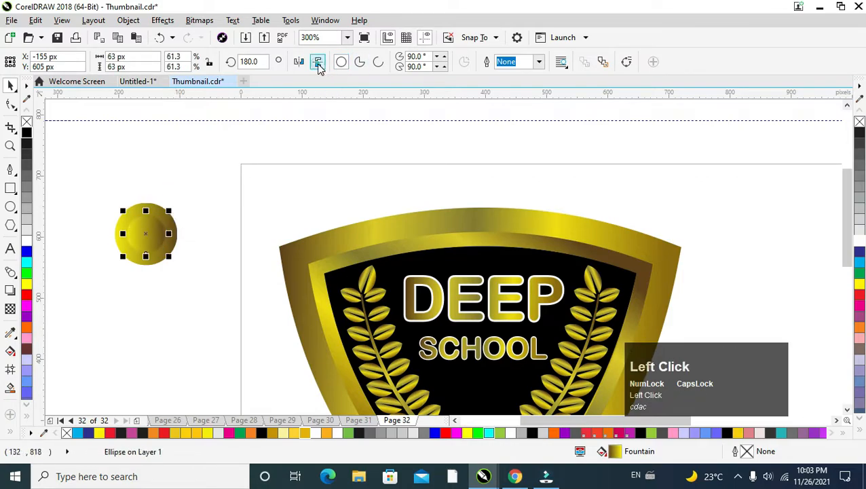
- Move both circles together onto the upper-left corner of the shield's outer frame and scale them to about 34 px
left_click(263, 133)
left_click_drag(79, 154, 207, 313)
left_click_drag(181, 199, 295, 262)
scroll(296, 254, "up", 2)
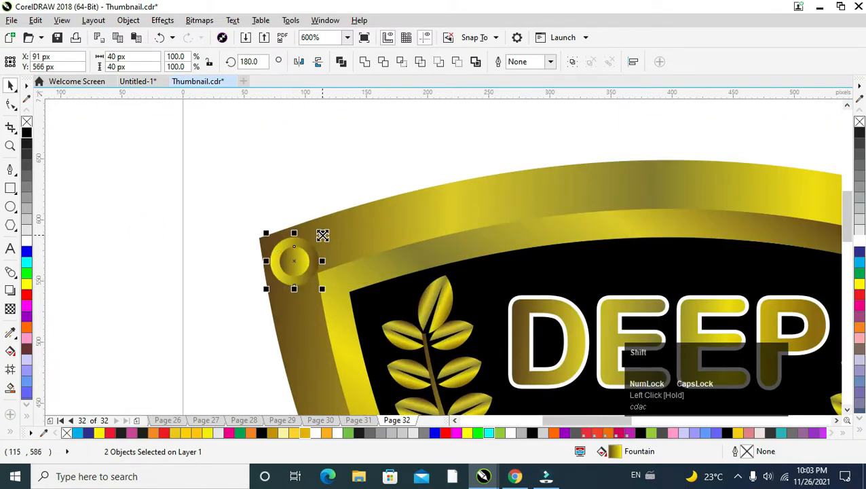
left_click_drag(323, 235, 319, 237)
- Place a copy of the round gold stud at the middle of the frame's top edge
left_click(625, 229)
left_click_drag(692, 198, 699, 183)
right_click(699, 183)
scroll(707, 203, "down", 1)
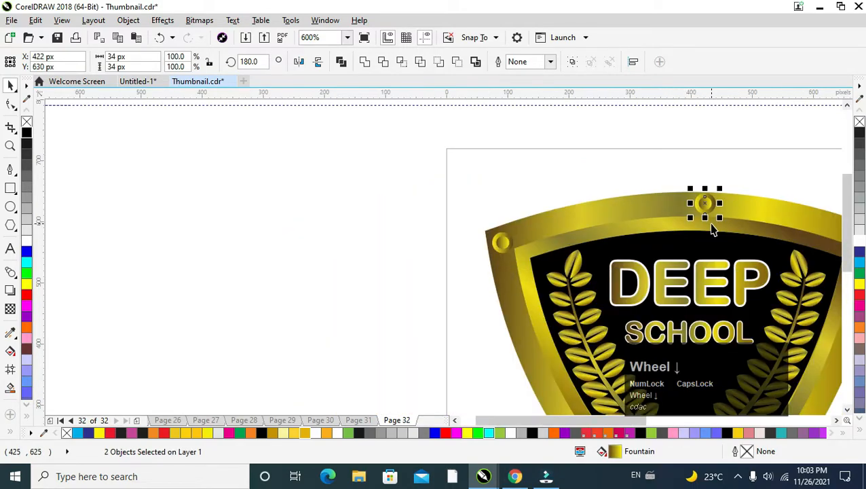
- Place another copy of the gold stud on the upper-right corner of the shield's outer frame
left_click(837, 424)
left_click_drag(438, 163, 630, 239)
right_click(630, 239)
scroll(646, 242, "down", 2)
scroll(649, 242, "down", 3)
left_click(669, 224)
- Place a copy of the gold stud on the bottom tip of the shield's outer frame
scroll(652, 231, "up", 3)
left_click_drag(649, 229, 398, 212)
right_click(557, 383)
scroll(556, 383, "up", 2)
- Place a copy of the gold stud midway down the left side of the shield's outer frame
left_click(549, 373)
scroll(554, 379, "up", 2)
scroll(553, 379, "down", 2)
right_click(409, 202)
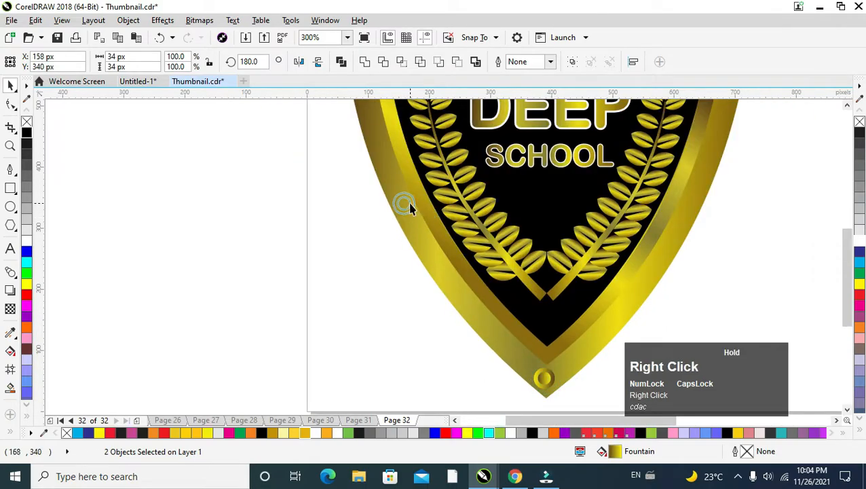
- Place a copy of the left-side gold stud at the same height on the right side of the shield's outer frame
scroll(409, 203, "down", 2)
left_click_drag(408, 202, 551, 208)
right_click(550, 209)
scroll(567, 215, "up", 1)
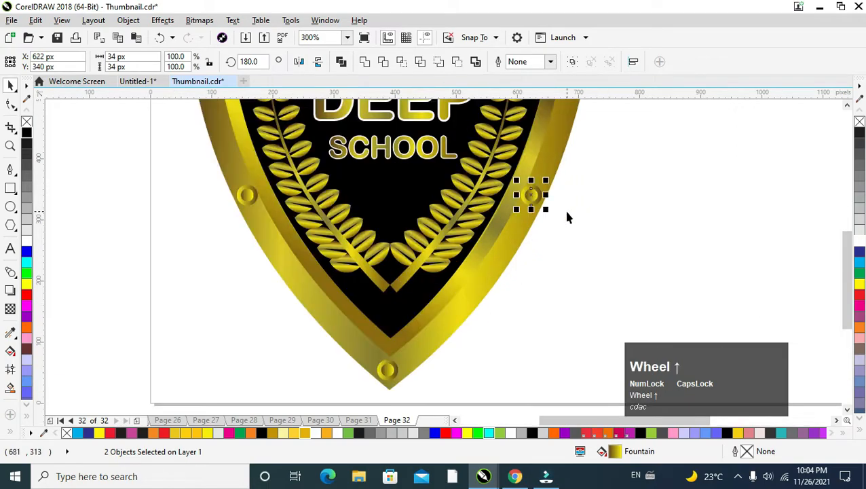
key("Right")
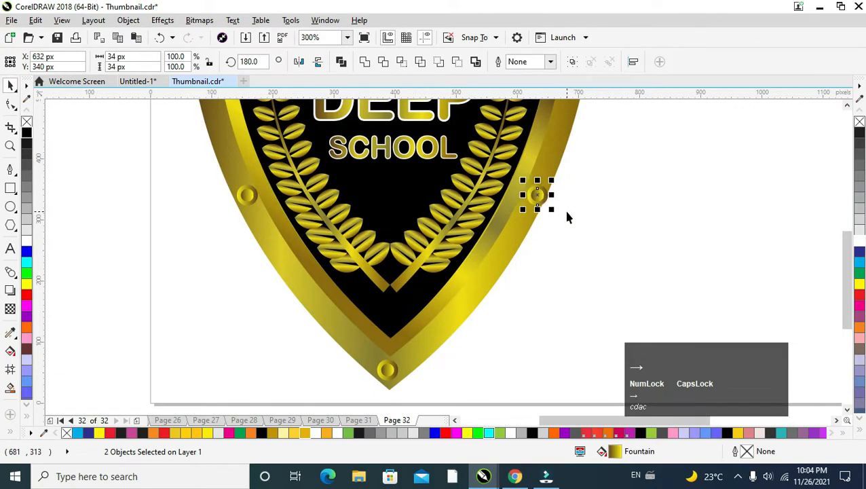
- Fine-tune the left-side gold stud's position on the outer frame to about X 153 px, Y 342 px
left_click_drag(175, 163, 270, 206)
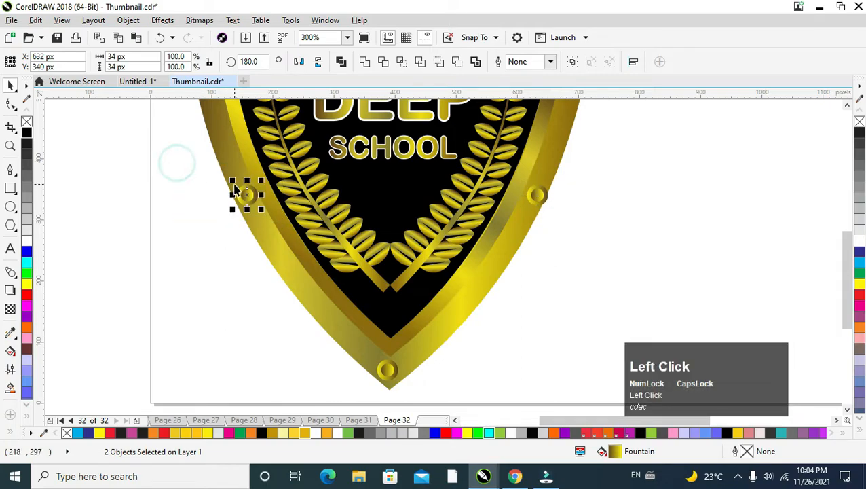
scroll(240, 192, "up", 1)
key("Left")
key("ctrl+Right")
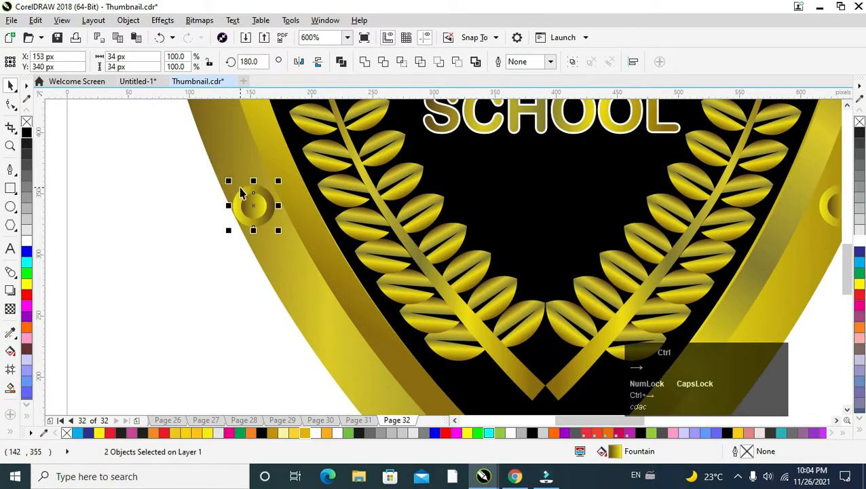
key("ctrl+Right")
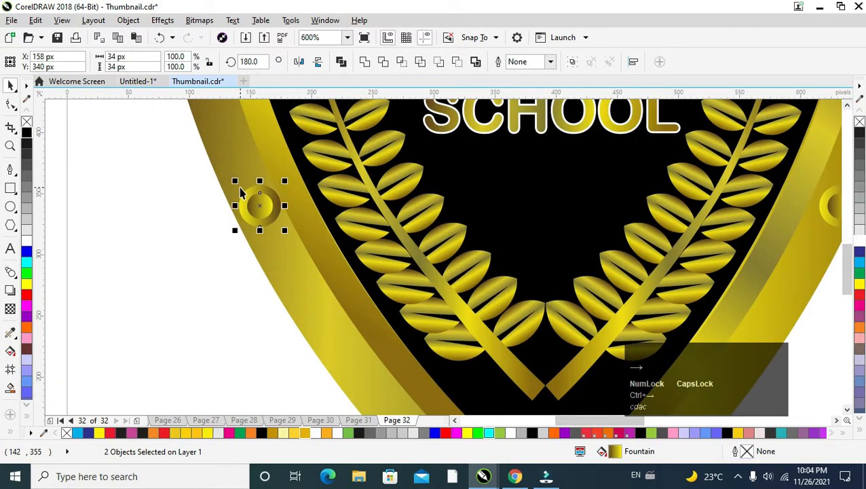
left_click_drag(261, 198, 261, 201)
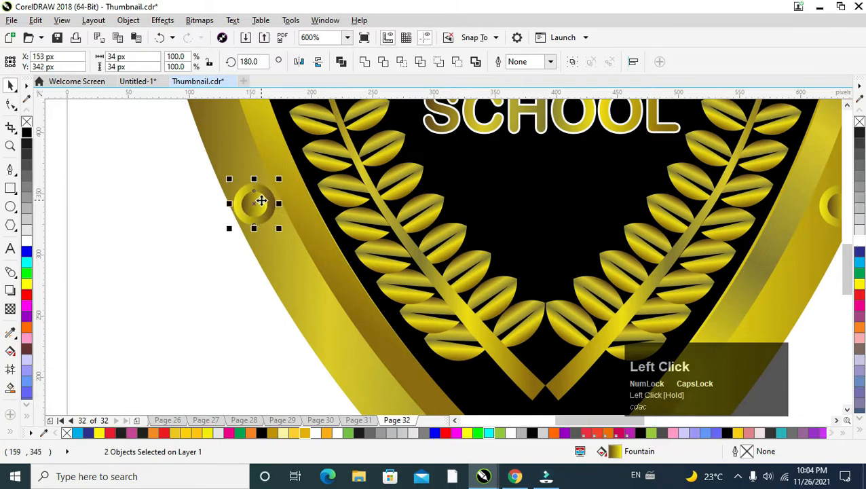
- Shift the right-side gold stud slightly inward on the outer frame to X 627 px, and deselect it
scroll(265, 204, "down", 2)
left_click(555, 210)
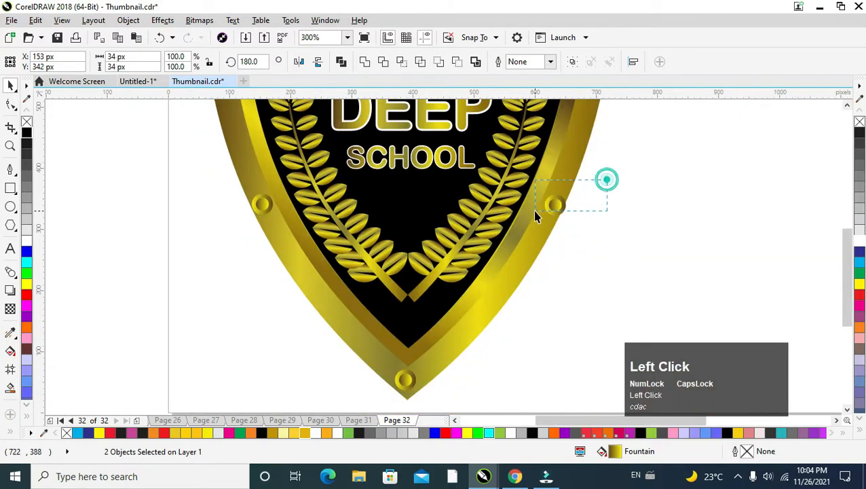
scroll(559, 205, "up", 1)
left_click(551, 205)
left_click_drag(550, 204, 551, 205)
left_click_drag(620, 174, 482, 254)
key("Left")
key("ctrl+Right")
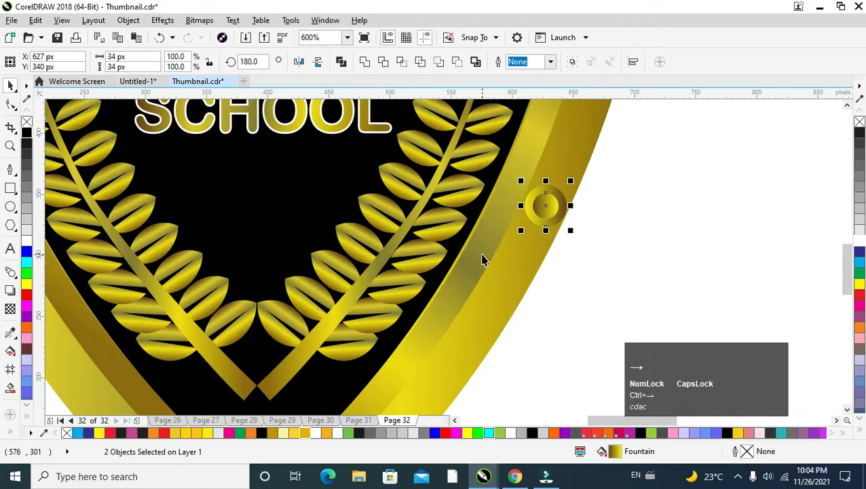
scroll(475, 271, "down", 3)
scroll(404, 350, "up", 2)
scroll(410, 349, "down", 1)
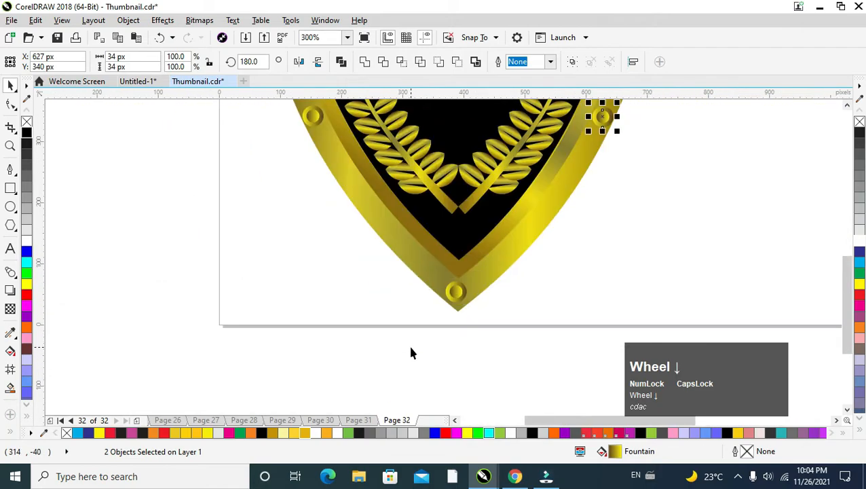
scroll(410, 352, "down", 1)
left_click(574, 245)
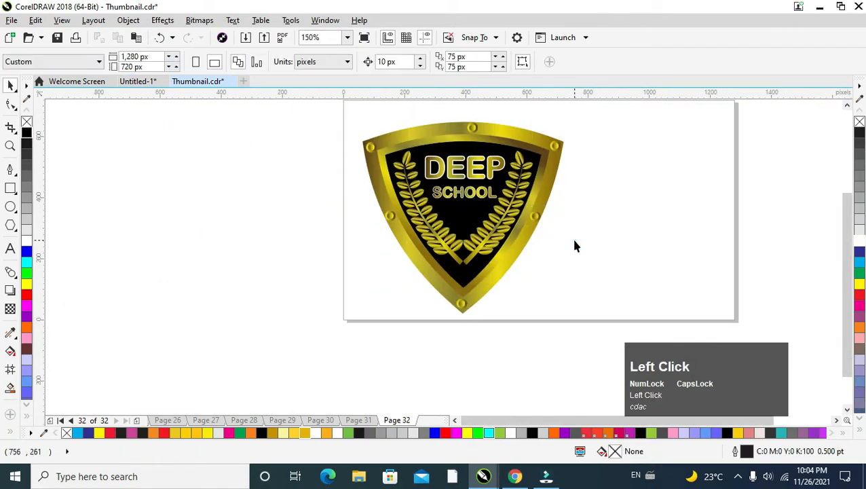